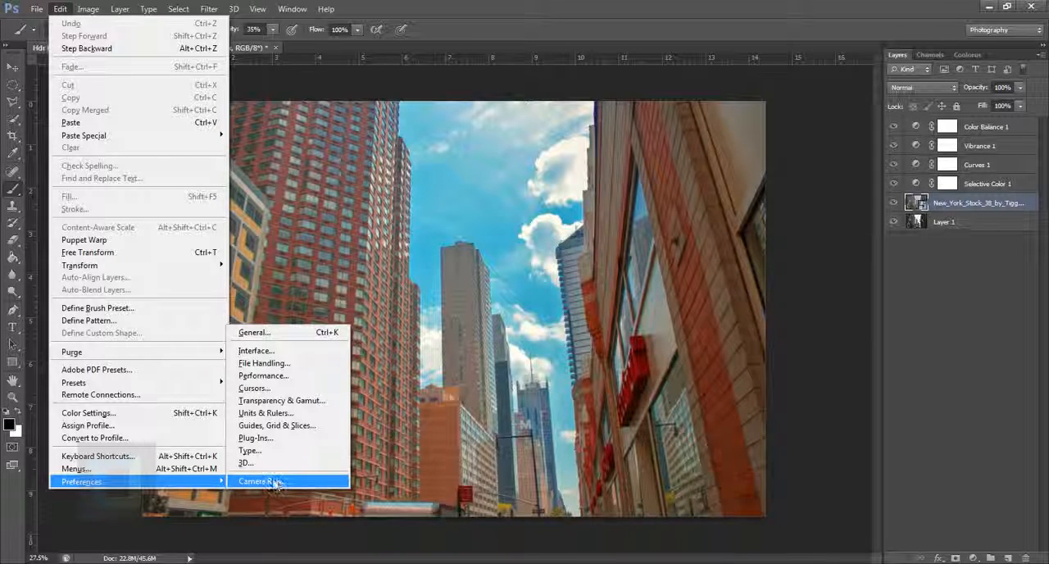
# Set the JPEG handling in the Camera Raw preferences to "Automatically open JPEGs with settings".
pyautogui.click(273, 481)
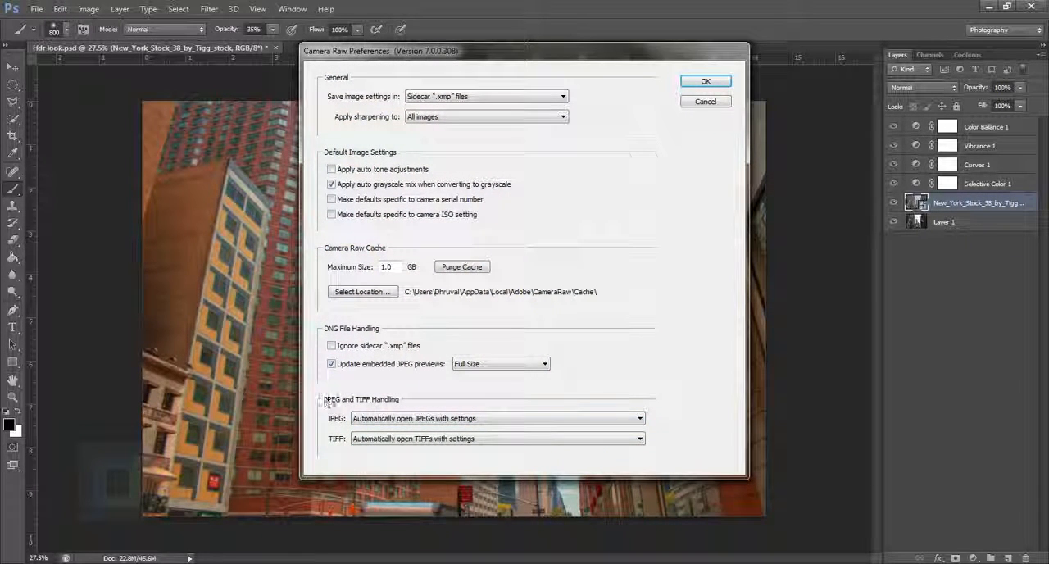
pyautogui.click(395, 419)
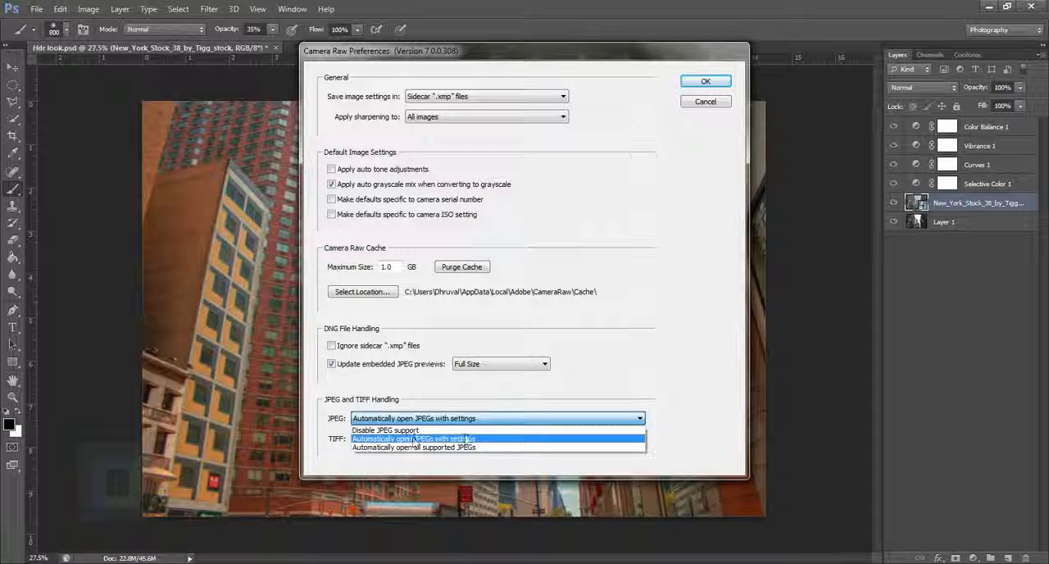
pyautogui.click(481, 443)
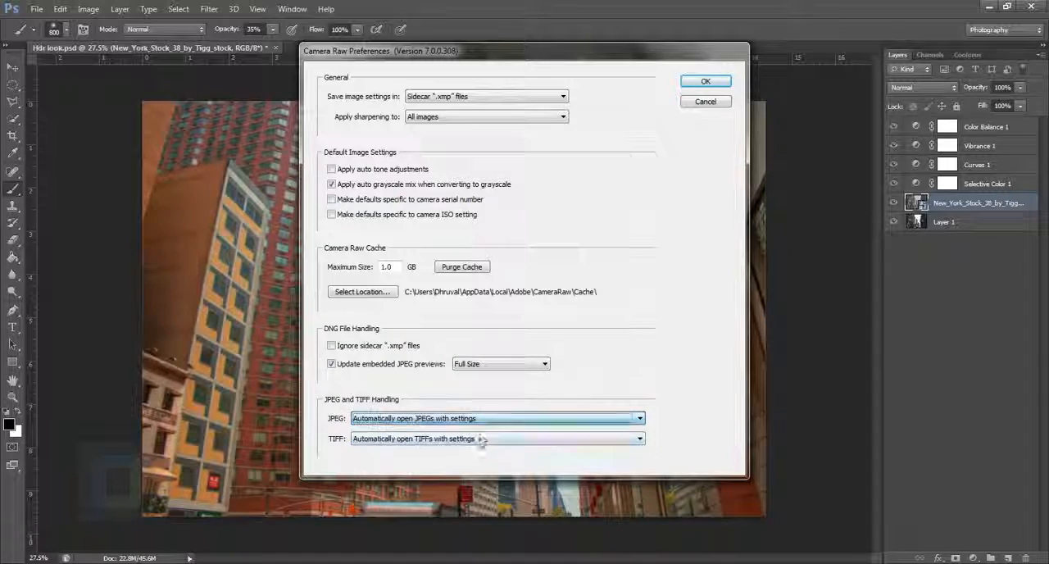
pyautogui.click(706, 82)
# Open New_York_Stock_38_by_Tigg_stock.jpg in Camera Raw and reset its adjustments to the Camera Raw Defaults.
pyautogui.click(36, 9)
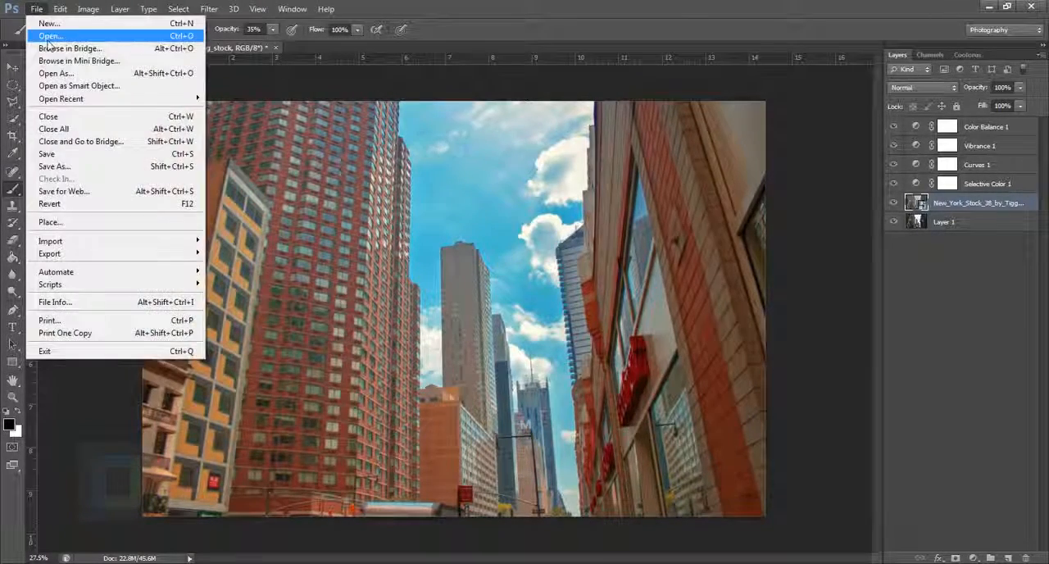
pyautogui.click(47, 34)
pyautogui.click(451, 142)
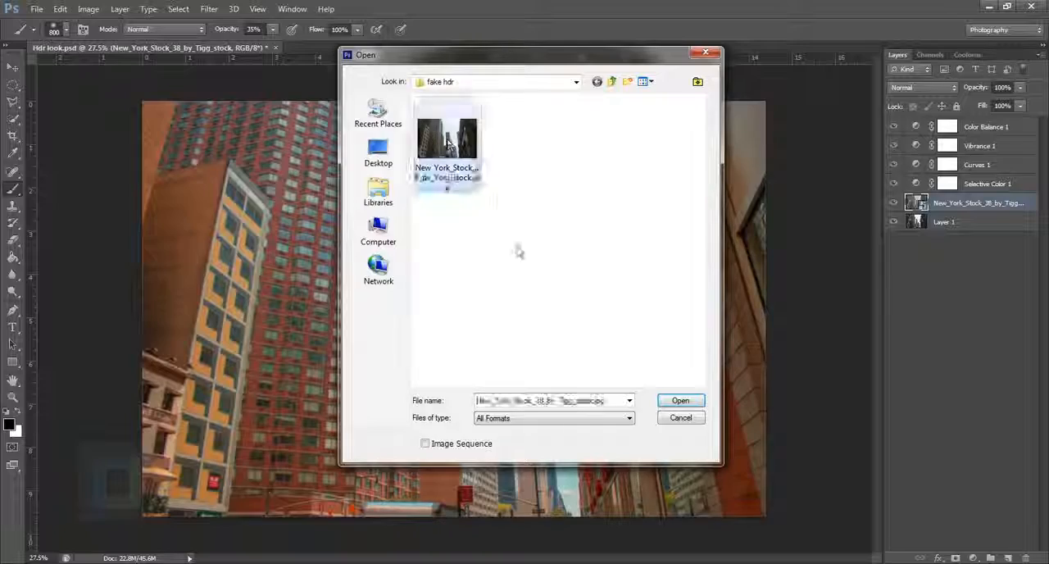
pyautogui.click(681, 401)
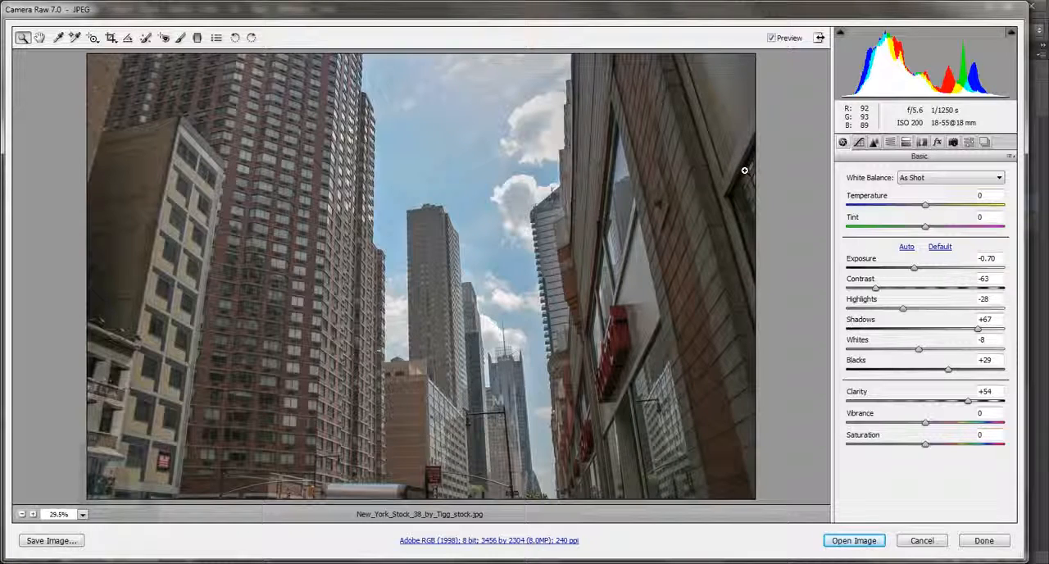
pyautogui.click(1011, 157)
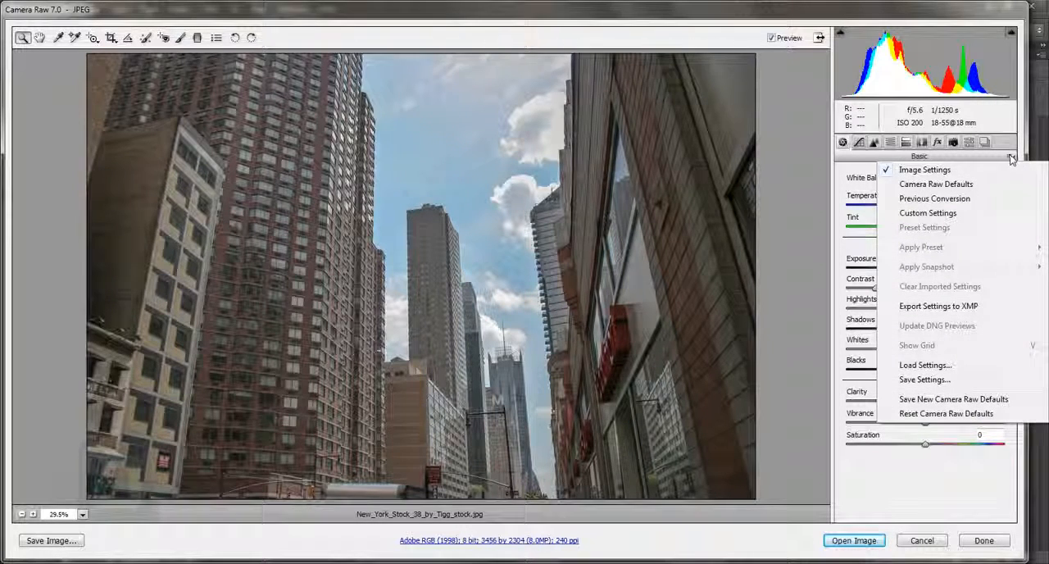
pyautogui.click(943, 184)
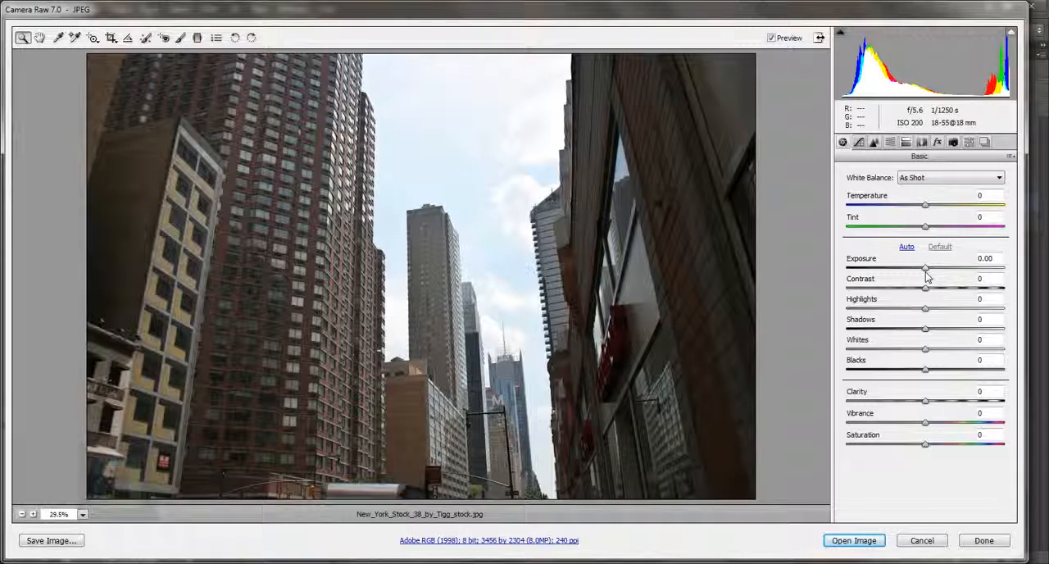
# Set the photo's Exposure to +0.50 and its Contrast to -54.
pyautogui.click(1001, 259)
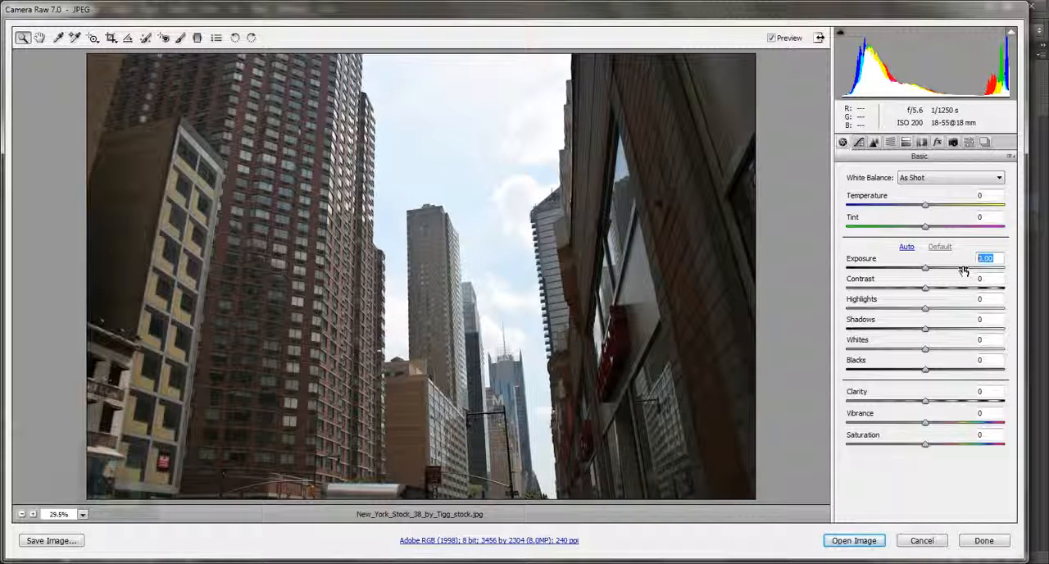
pyautogui.write('0.5')
pyautogui.press('Return')
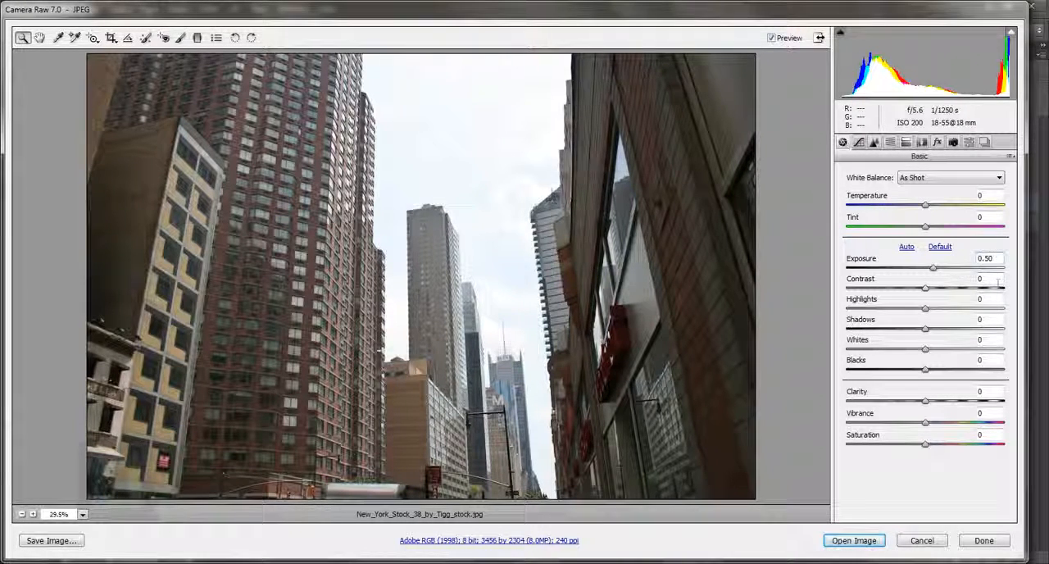
pyautogui.press('Tab')
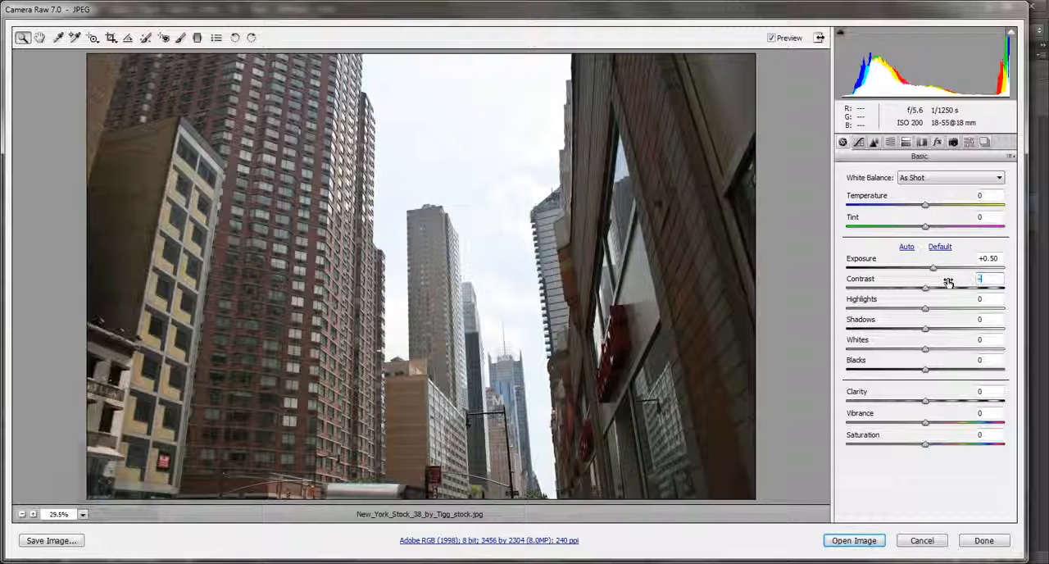
pyautogui.write('54')
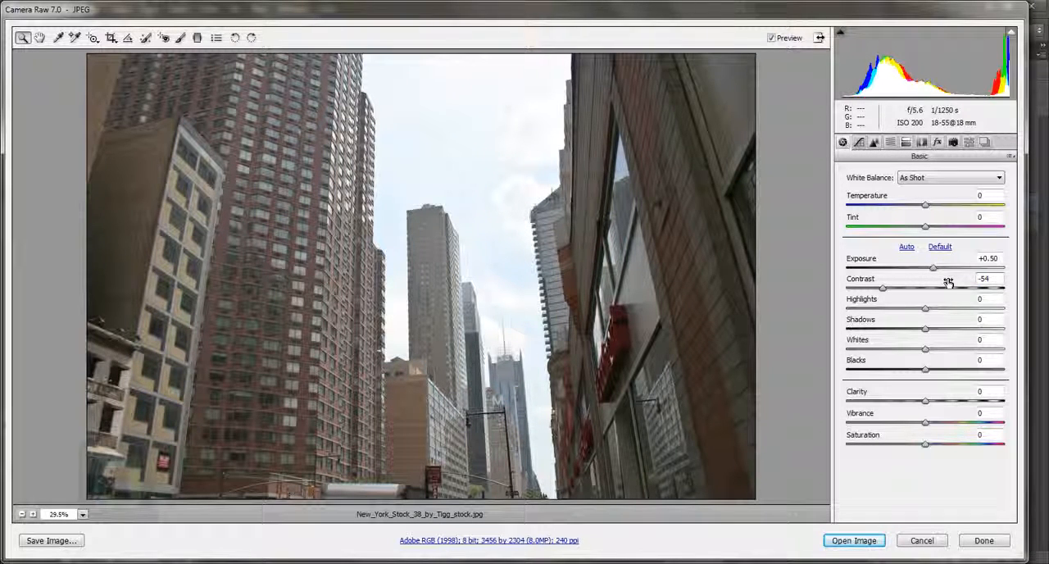
# Recover the sky and dark buildings by setting Highlights to -83 and Shadows to +55.
pyautogui.click(999, 303)
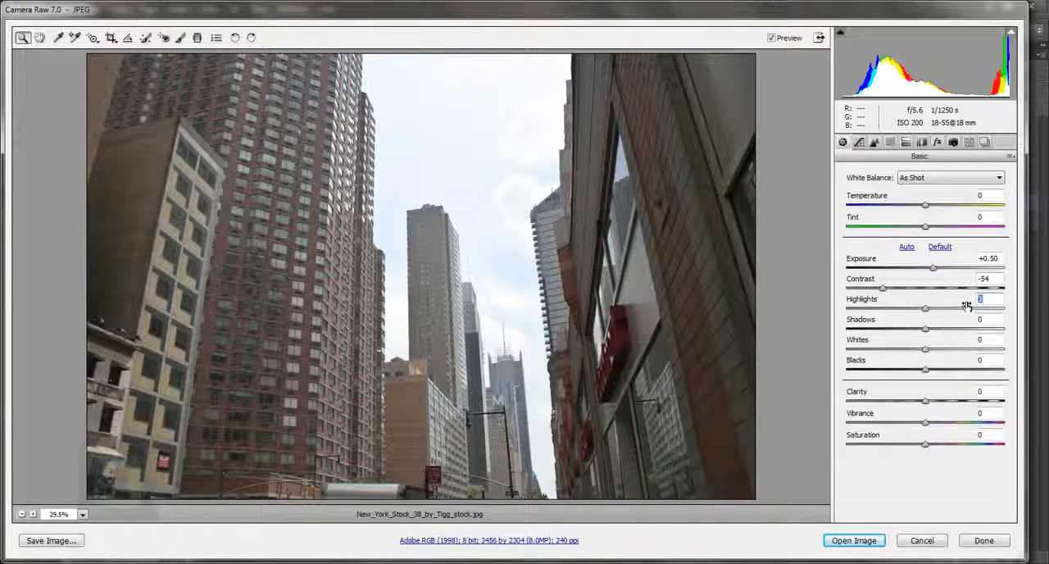
pyautogui.write('-85')
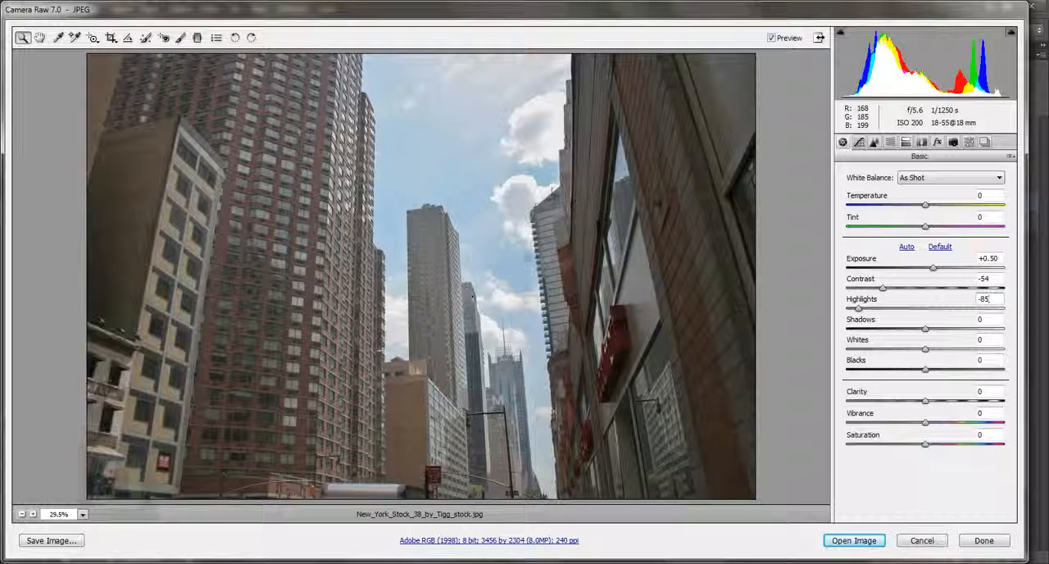
pyautogui.moveTo(861, 314)
pyautogui.mouseDown()
pyautogui.moveTo(939, 309)
pyautogui.moveTo(863, 320)
pyautogui.mouseUp()
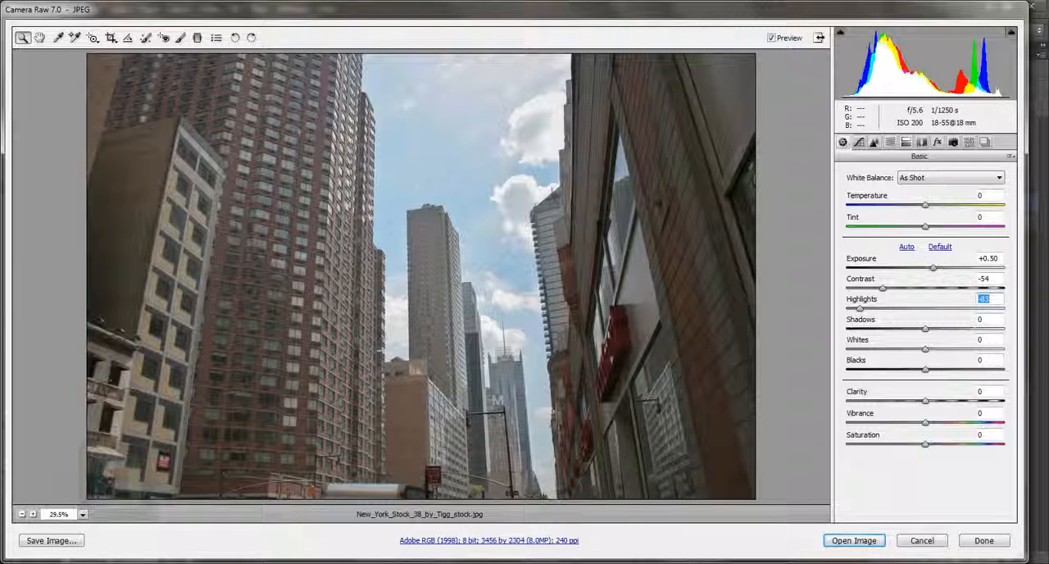
pyautogui.press('Tab')
pyautogui.write('54')
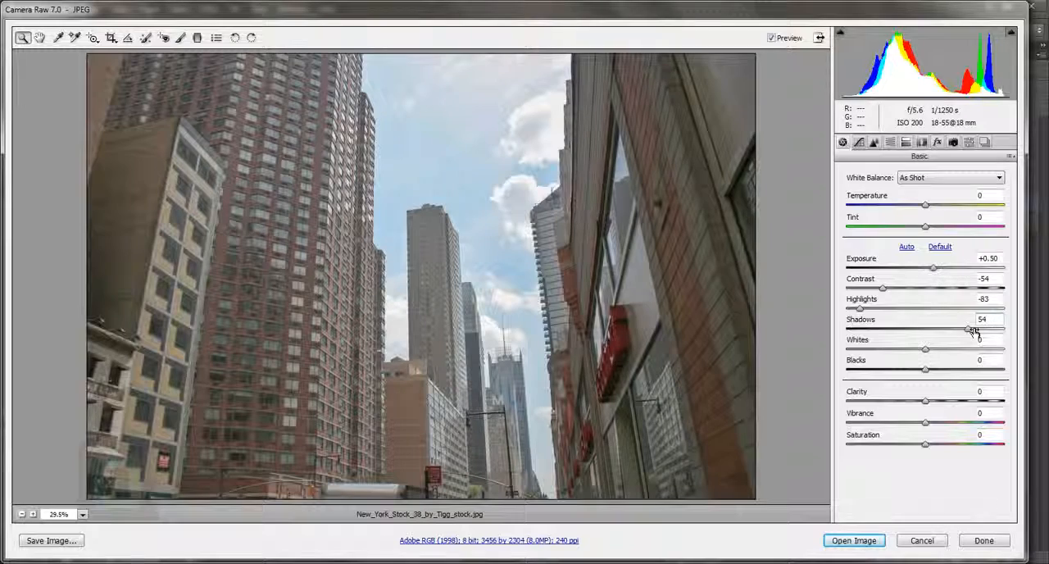
pyautogui.moveTo(969, 330)
pyautogui.mouseDown()
pyautogui.moveTo(927, 329)
pyautogui.moveTo(970, 332)
pyautogui.mouseUp()
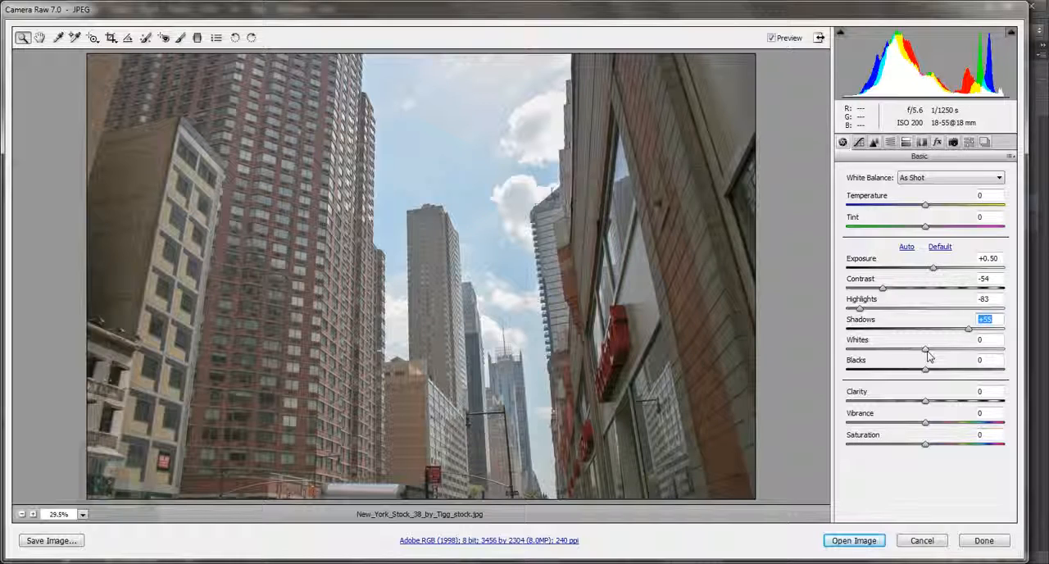
# Lower the photo's Whites to -48.
pyautogui.click(993, 341)
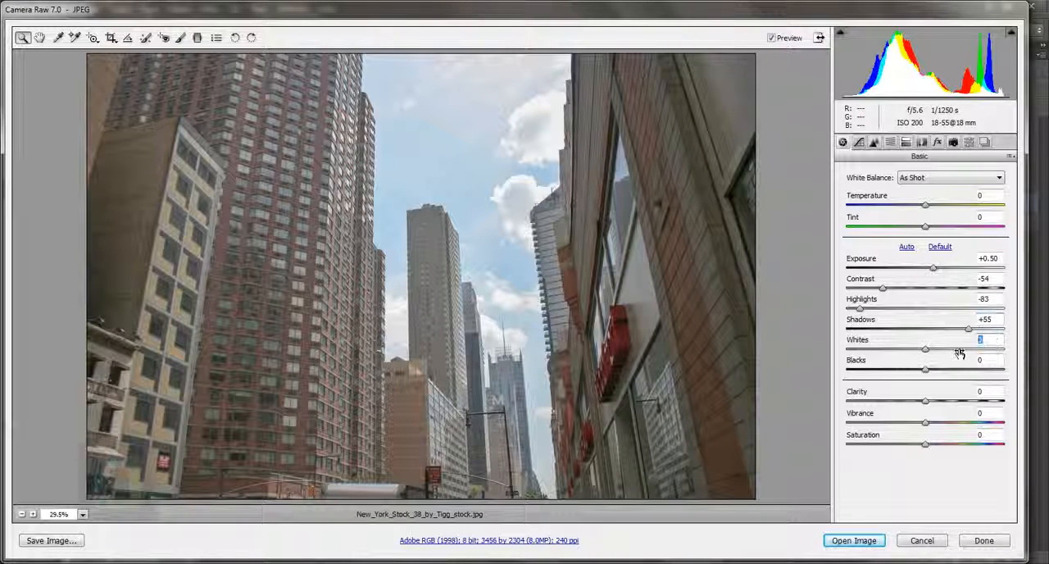
pyautogui.write('-38')
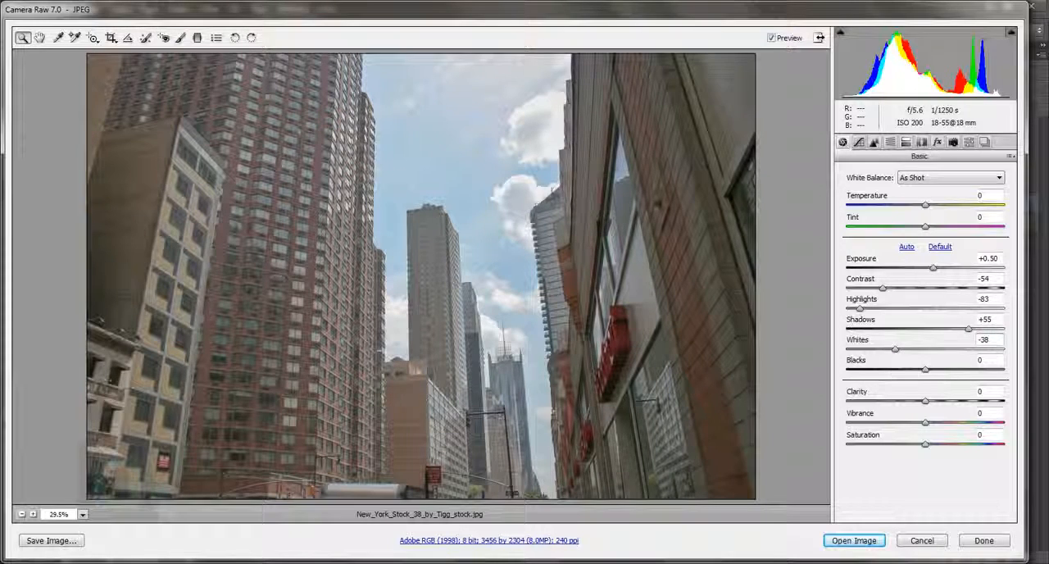
pyautogui.moveTo(895, 349)
pyautogui.mouseDown()
pyautogui.moveTo(846, 361)
pyautogui.moveTo(890, 359)
pyautogui.mouseUp()
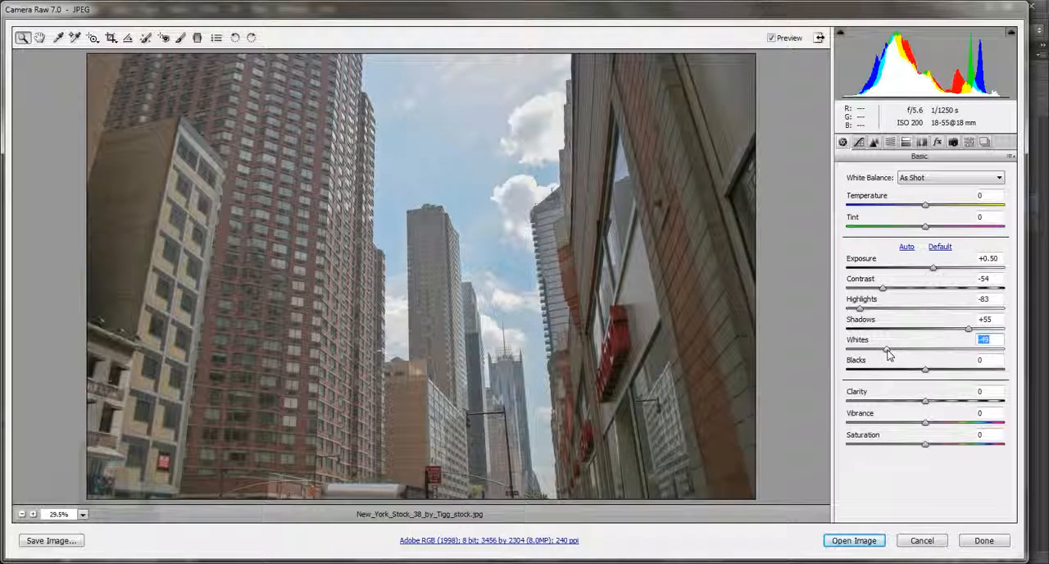
pyautogui.moveTo(890, 354); pyautogui.dragTo(890, 354)
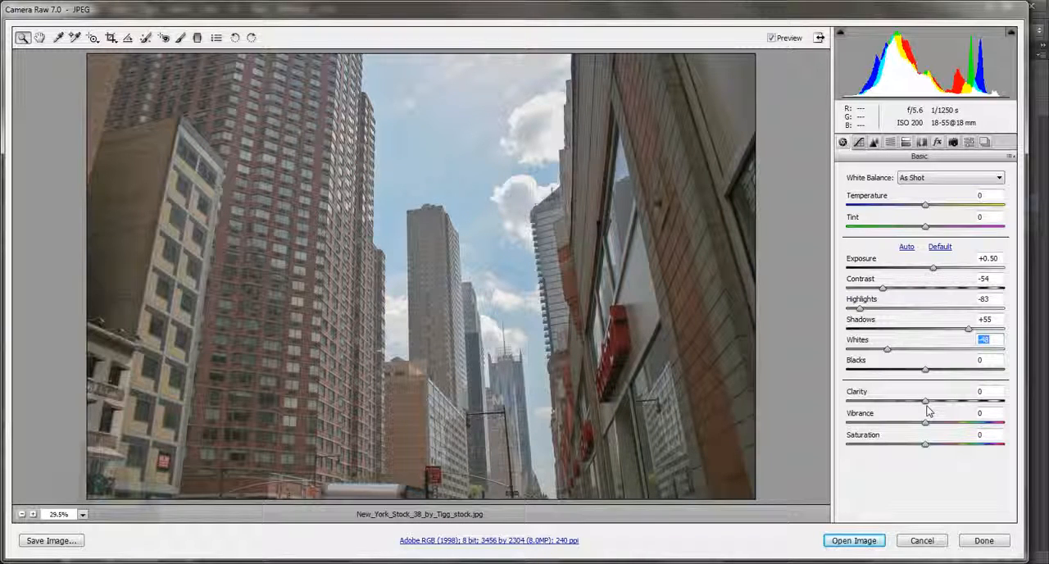
# Try different Clarity strengths on the photo and set Clarity to +38.
pyautogui.moveTo(926, 407); pyautogui.dragTo(1002, 405)
pyautogui.moveTo(996, 408)
pyautogui.mouseDown()
pyautogui.moveTo(934, 410)
pyautogui.moveTo(987, 411)
pyautogui.mouseUp()
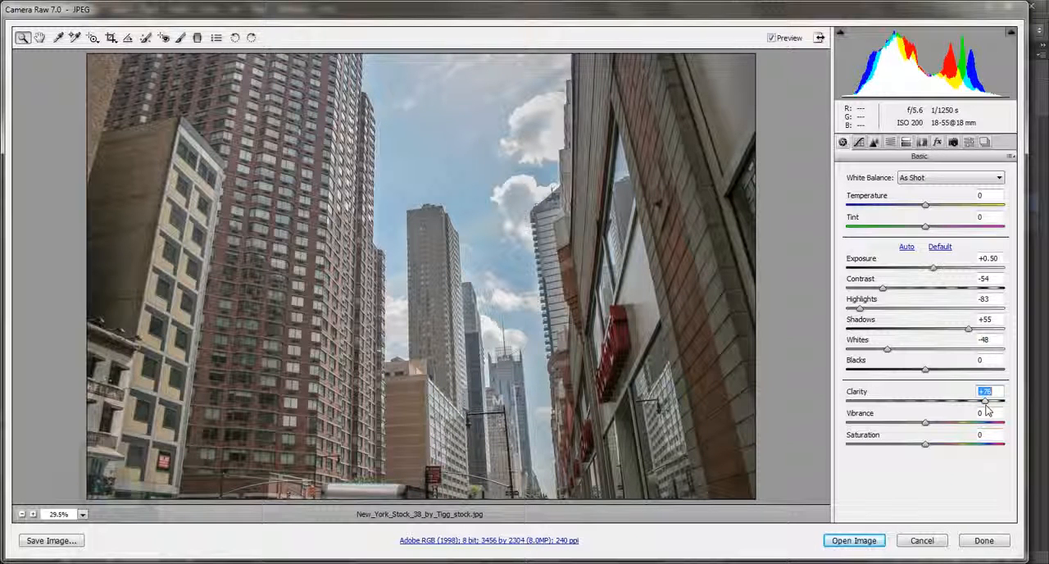
pyautogui.moveTo(988, 410); pyautogui.dragTo(952, 416)
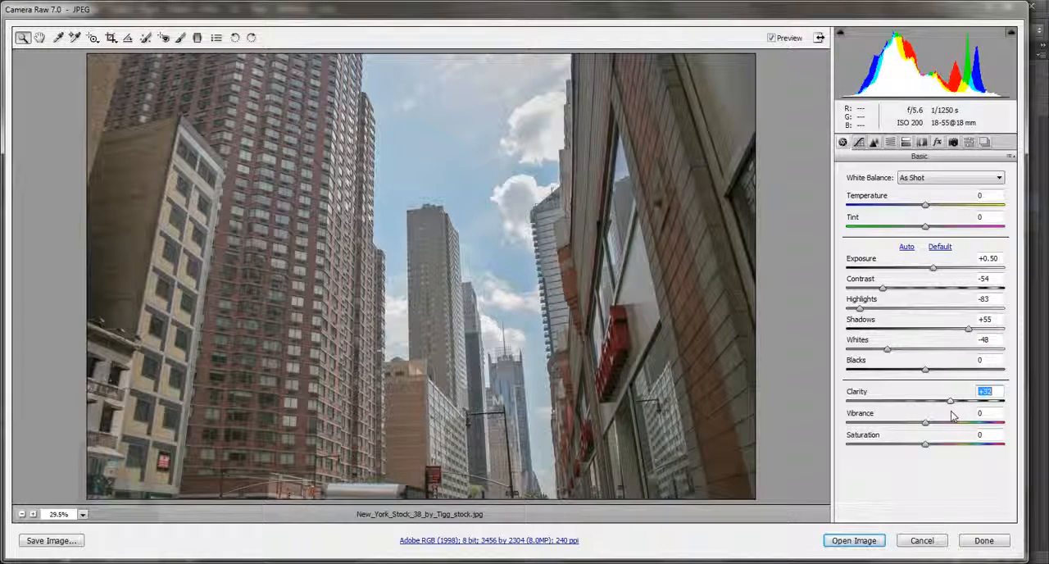
pyautogui.moveTo(950, 411); pyautogui.dragTo(962, 416)
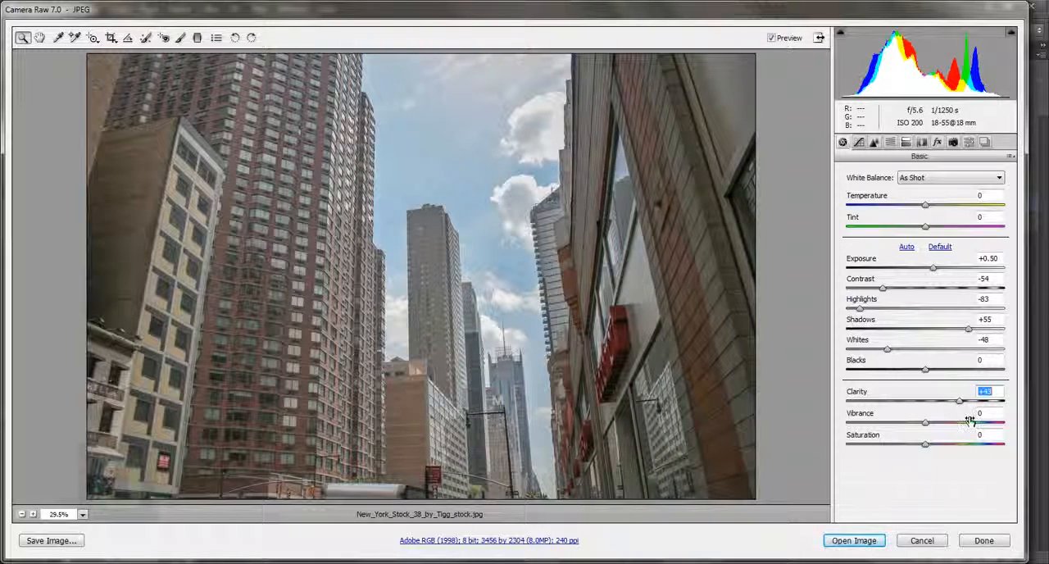
pyautogui.moveTo(961, 408); pyautogui.dragTo(956, 405)
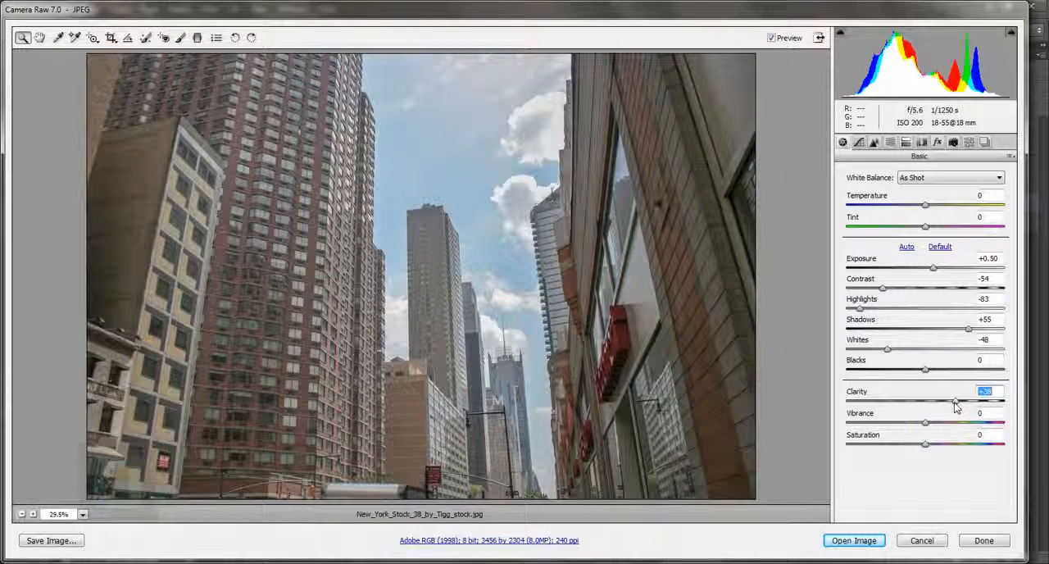
# Try a stronger sharpening amount on the magnified brick building facade and reset the amount to 0.
pyautogui.click(859, 142)
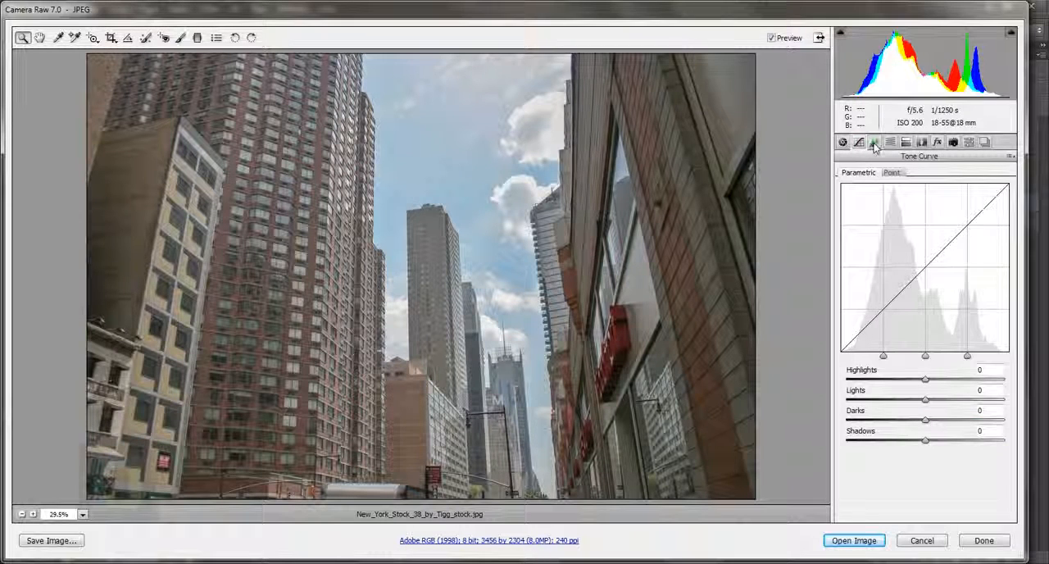
pyautogui.click(873, 143)
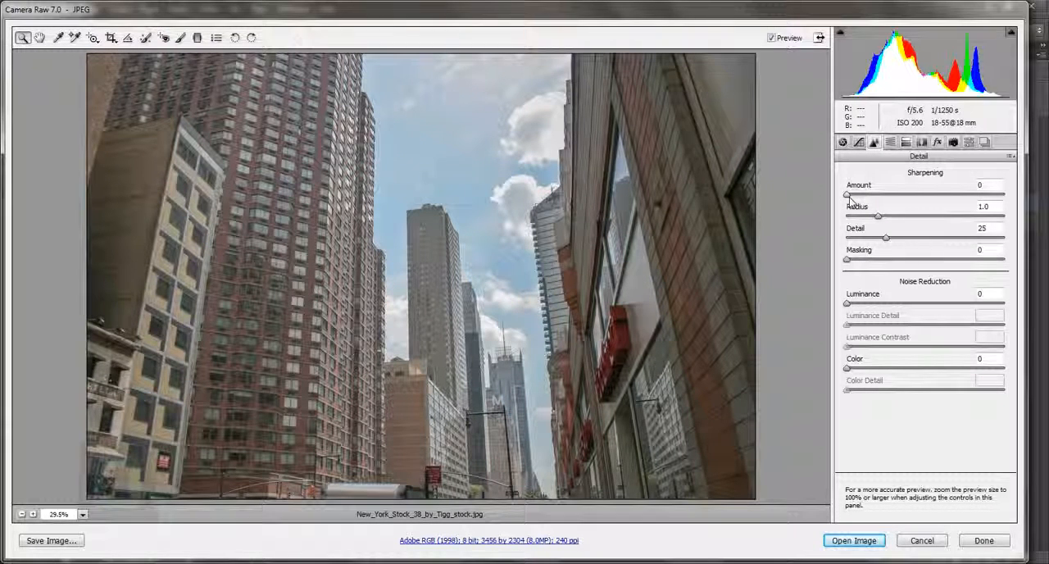
pyautogui.moveTo(847, 195)
pyautogui.mouseDown()
pyautogui.moveTo(989, 205)
pyautogui.moveTo(838, 201)
pyautogui.mouseUp()
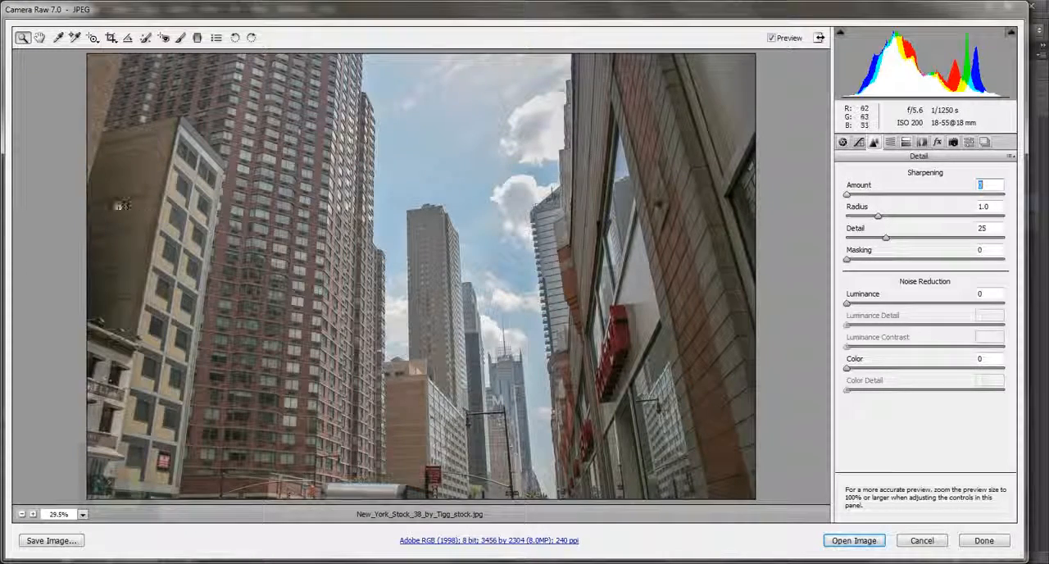
pyautogui.moveTo(197, 159); pyautogui.dragTo(314, 227)
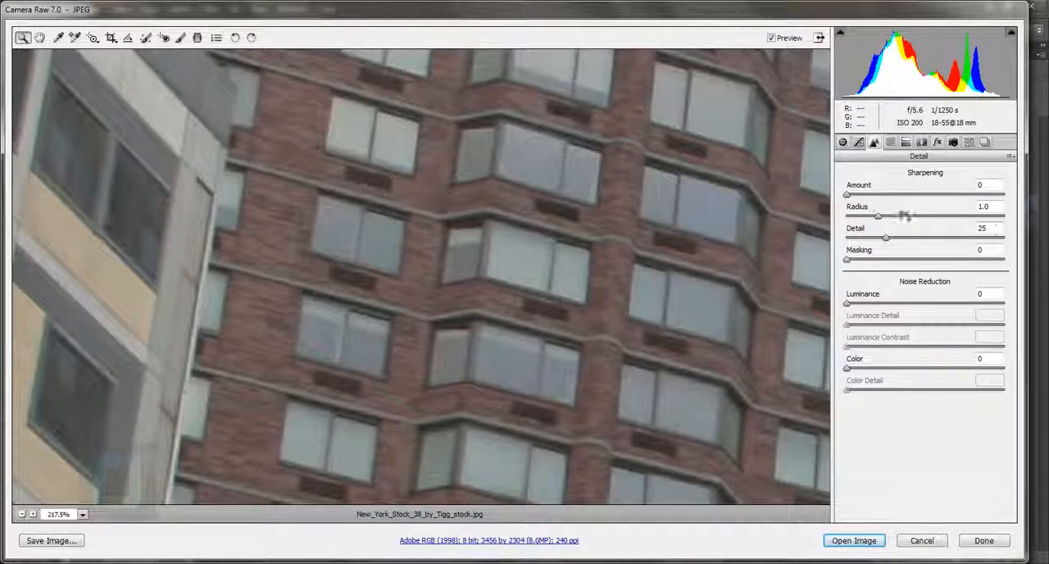
pyautogui.moveTo(849, 196); pyautogui.dragTo(945, 205)
pyautogui.doubleClick(946, 205)
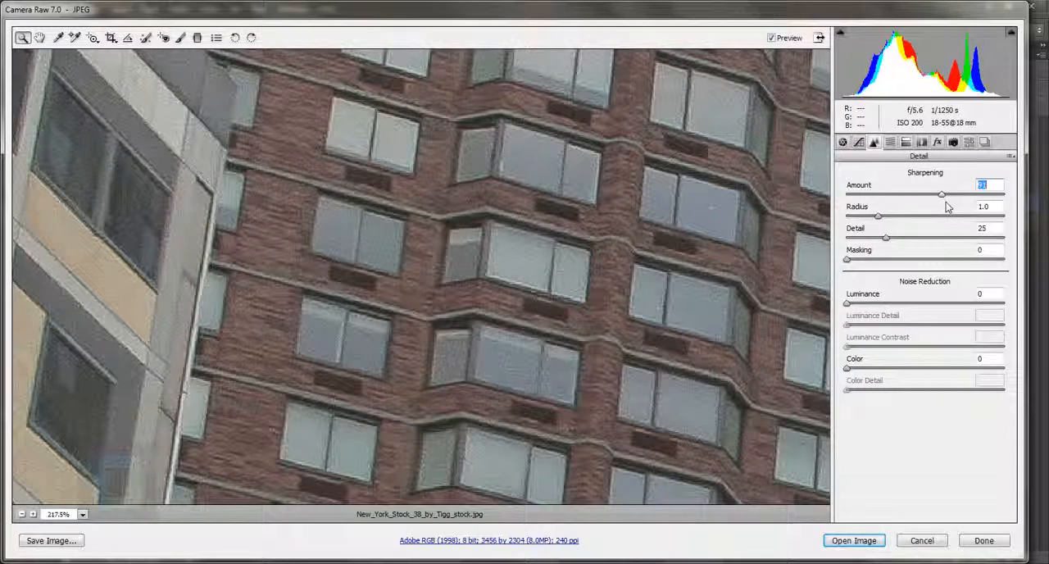
# Raise the Clarity in the Basic adjustments to +43.
pyautogui.click(846, 144)
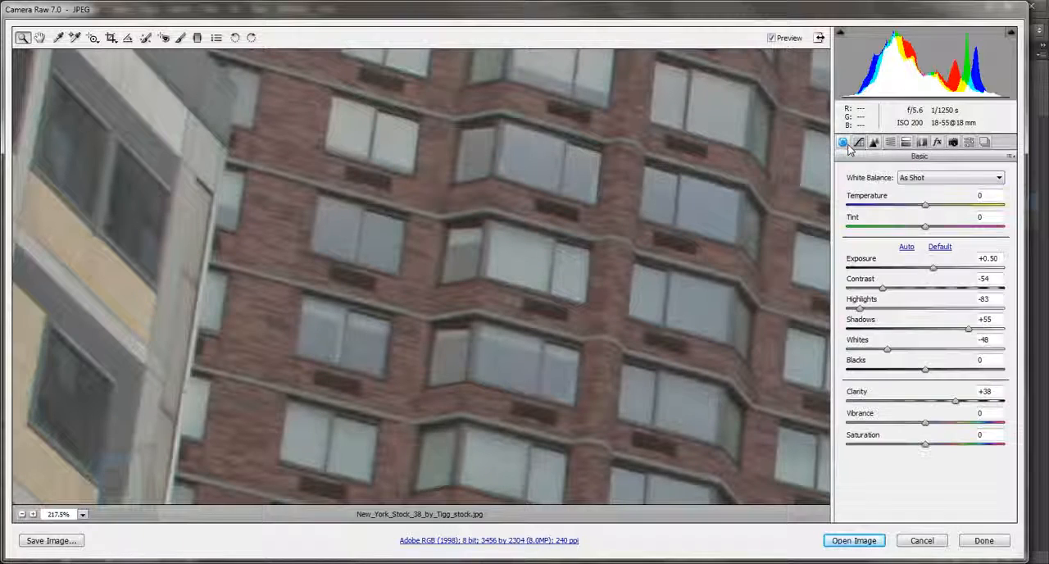
pyautogui.click(957, 402)
pyautogui.moveTo(956, 402)
pyautogui.mouseDown()
pyautogui.moveTo(927, 404)
pyautogui.moveTo(970, 408)
pyautogui.mouseUp()
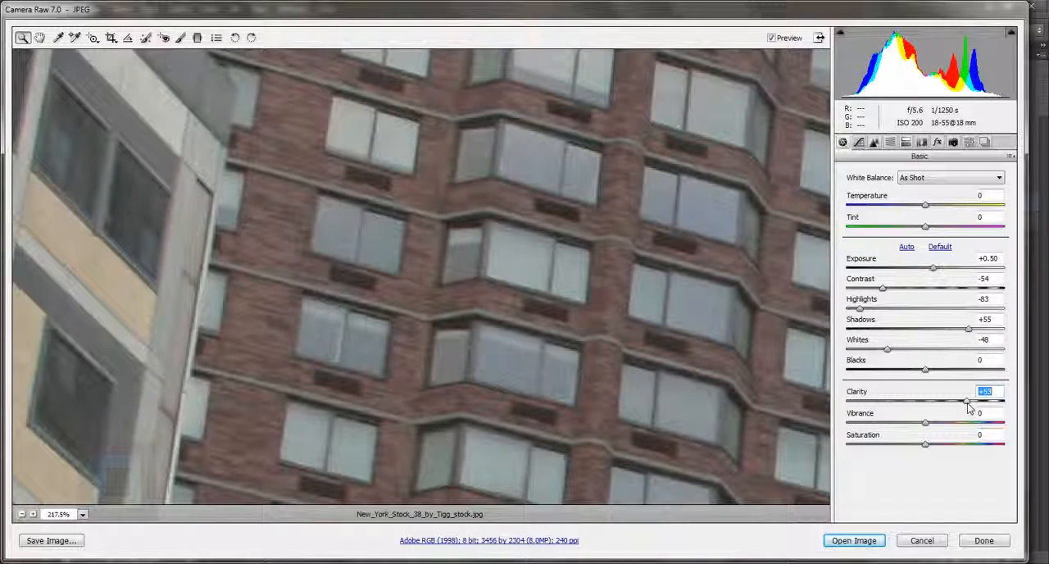
# Open the Tone Curve adjustments and examine the whole photo and the brick tower at lower magnifications.
pyautogui.click(858, 142)
pyautogui.click(858, 142)
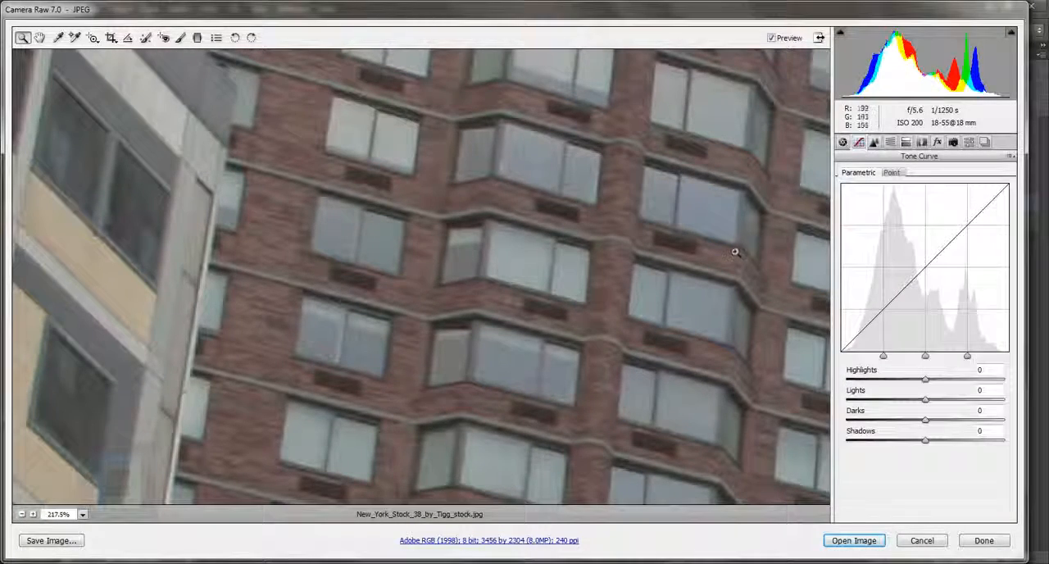
pyautogui.hotkey('ctrl', '-')
pyautogui.hotkey('ctrl', '-')
pyautogui.hotkey('ctrl', '-')
pyautogui.hotkey('ctrl', '-')
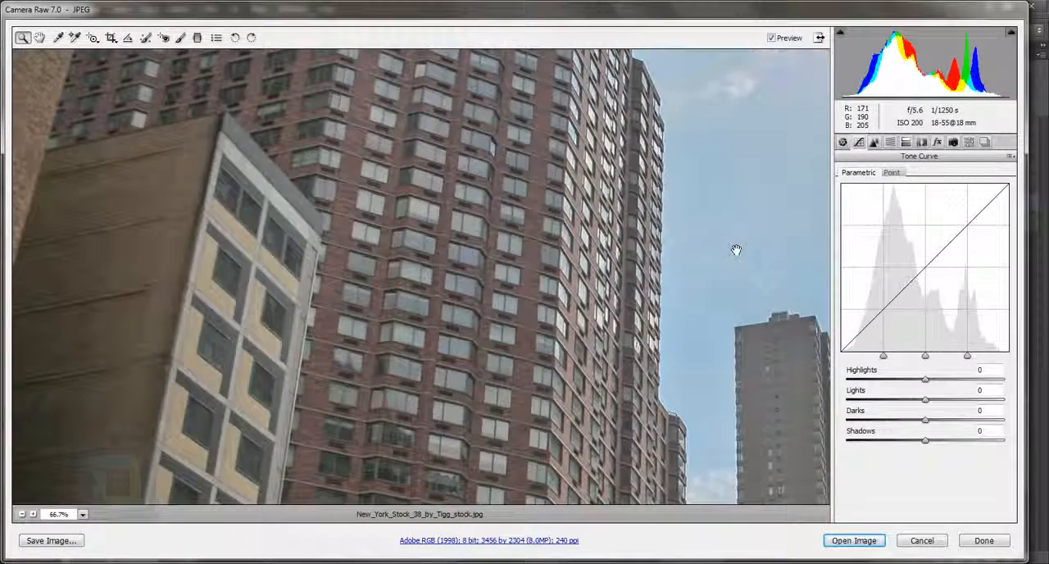
pyautogui.hotkey('ctrl', '-')
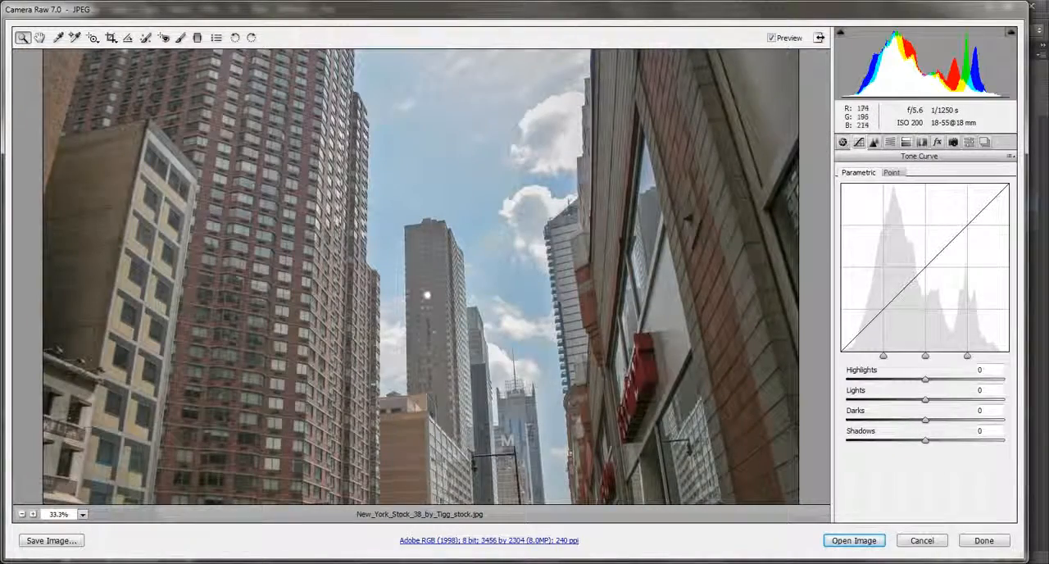
pyautogui.hotkey('ctrl', '+')
pyautogui.hotkey('ctrl', '+')
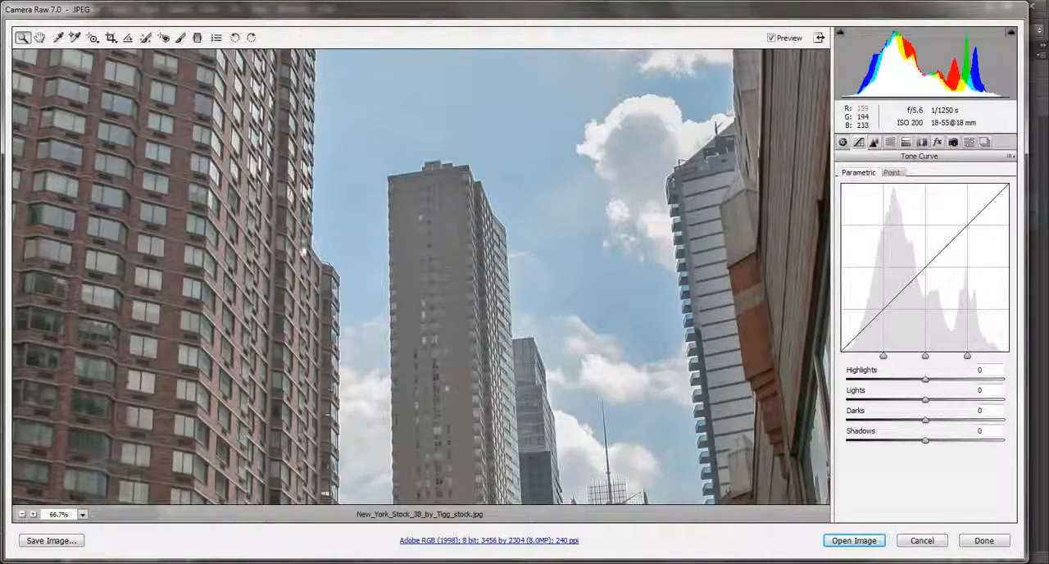
pyautogui.moveTo(270, 276); pyautogui.dragTo(533, 363)
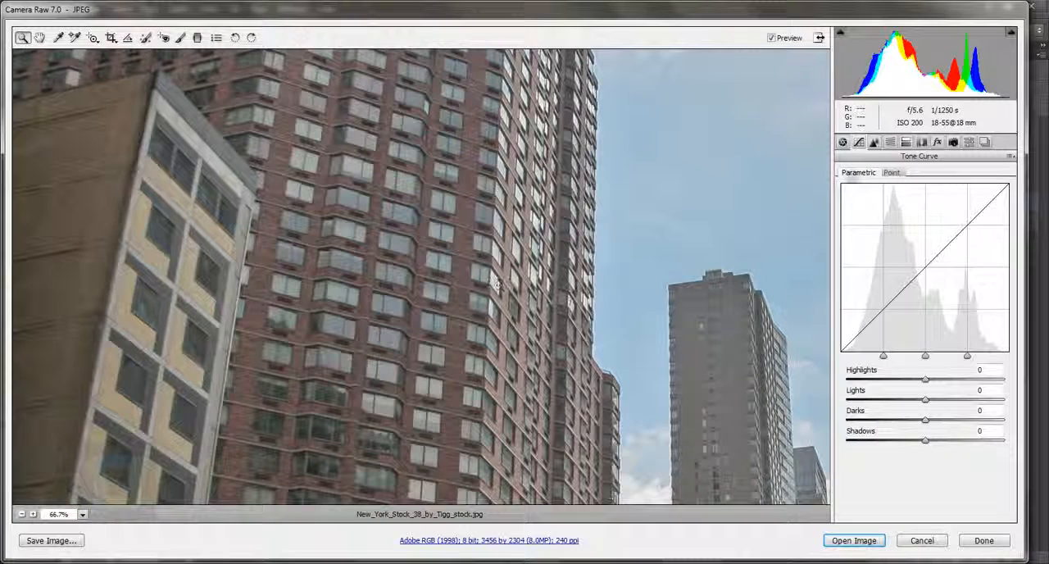
# Set the parametric tone curve's Highlights to +14.
pyautogui.click(843, 141)
pyautogui.click(858, 142)
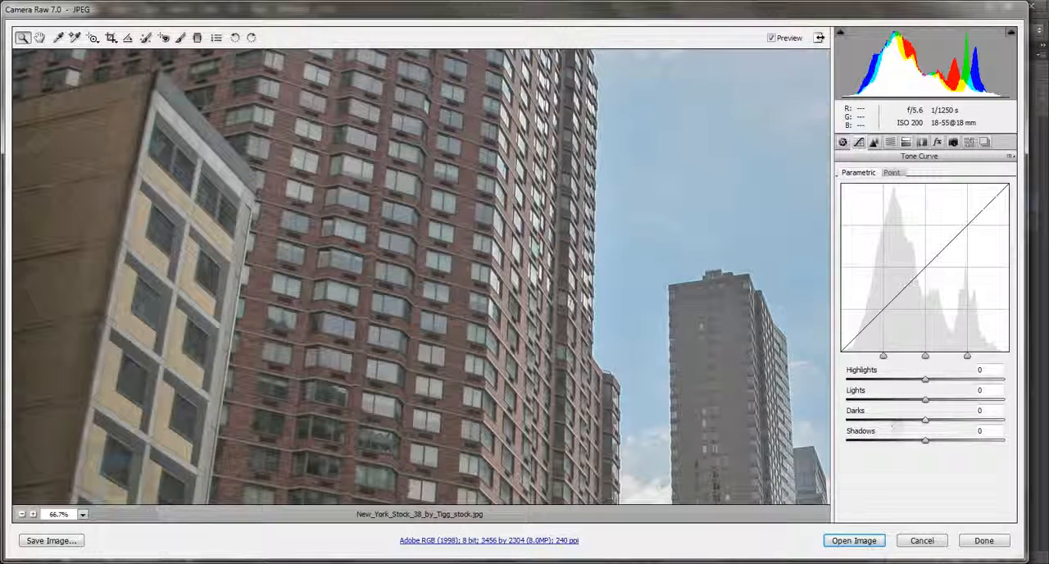
pyautogui.click(980, 371)
pyautogui.write('13')
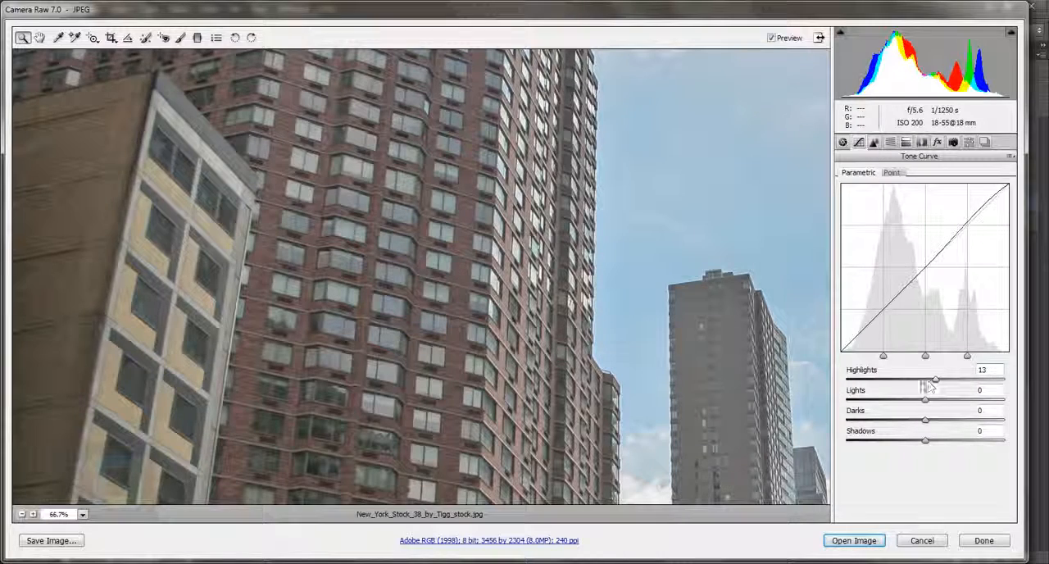
pyautogui.hotkey('ctrl', '-')
pyautogui.hotkey('ctrl', '-')
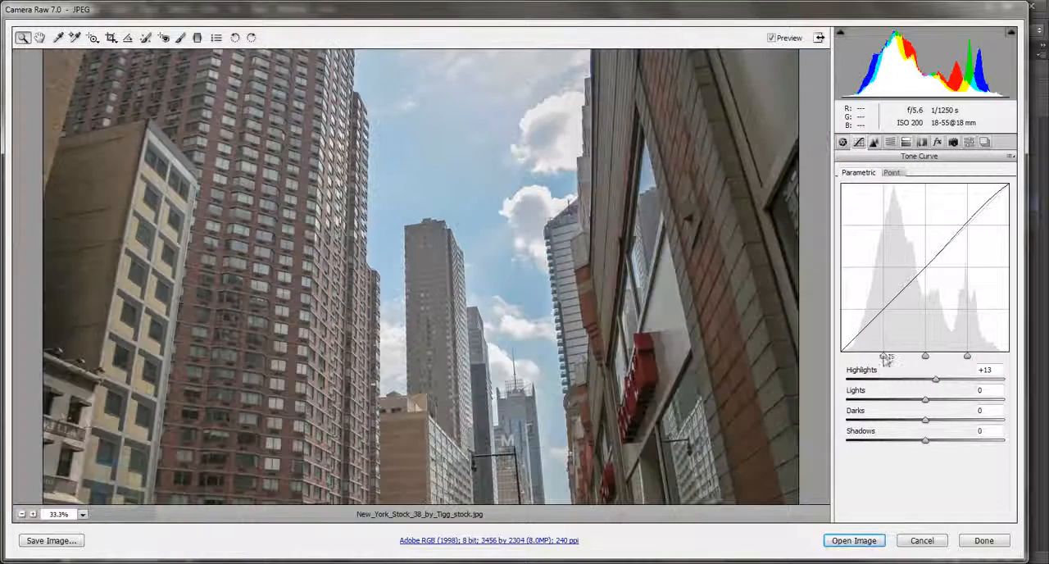
pyautogui.moveTo(935, 381)
pyautogui.mouseDown()
pyautogui.moveTo(925, 381)
pyautogui.moveTo(949, 382)
pyautogui.moveTo(940, 385)
pyautogui.mouseUp()
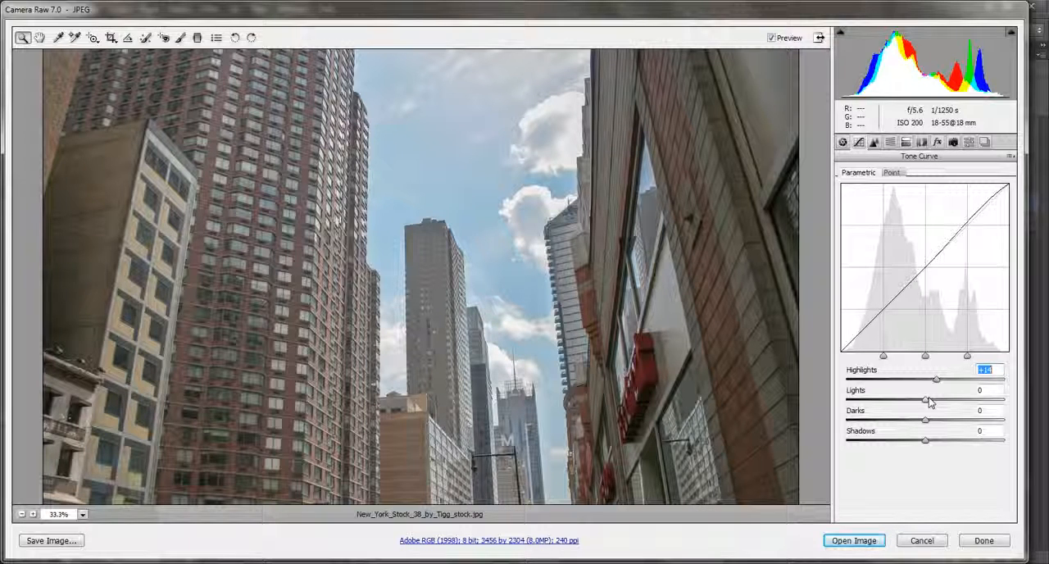
# Set the tone curve's Lights to -16 and, after trying -12 and +22, its Darks to +18.
pyautogui.moveTo(993, 397); pyautogui.dragTo(962, 403)
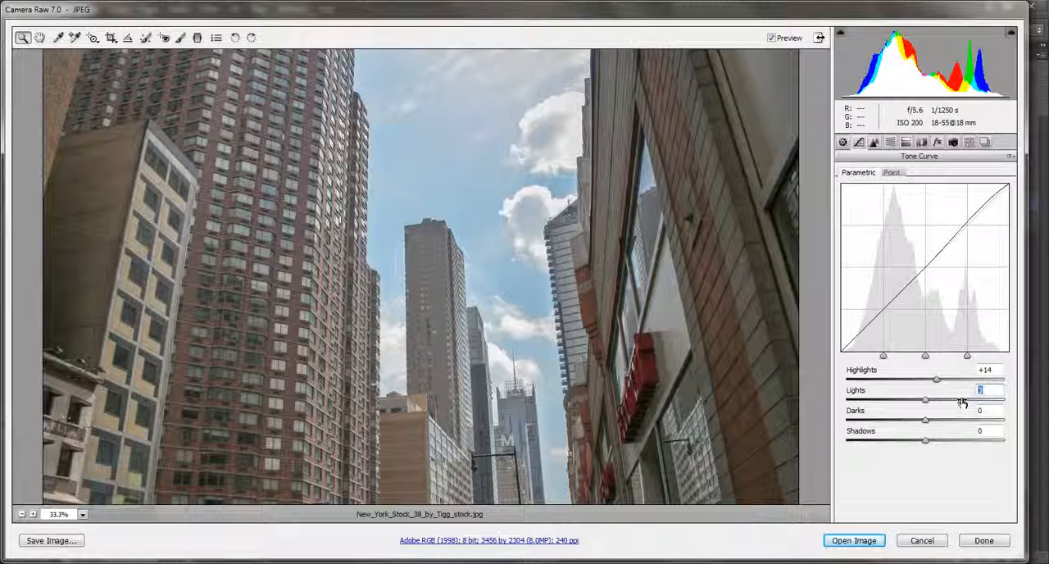
pyautogui.write('-16')
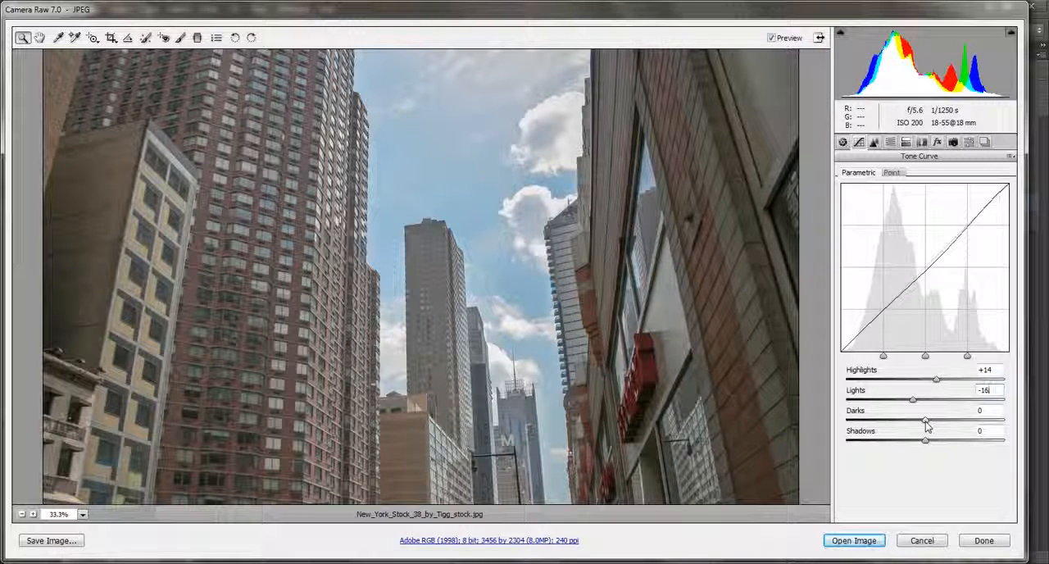
pyautogui.moveTo(996, 411); pyautogui.dragTo(935, 420)
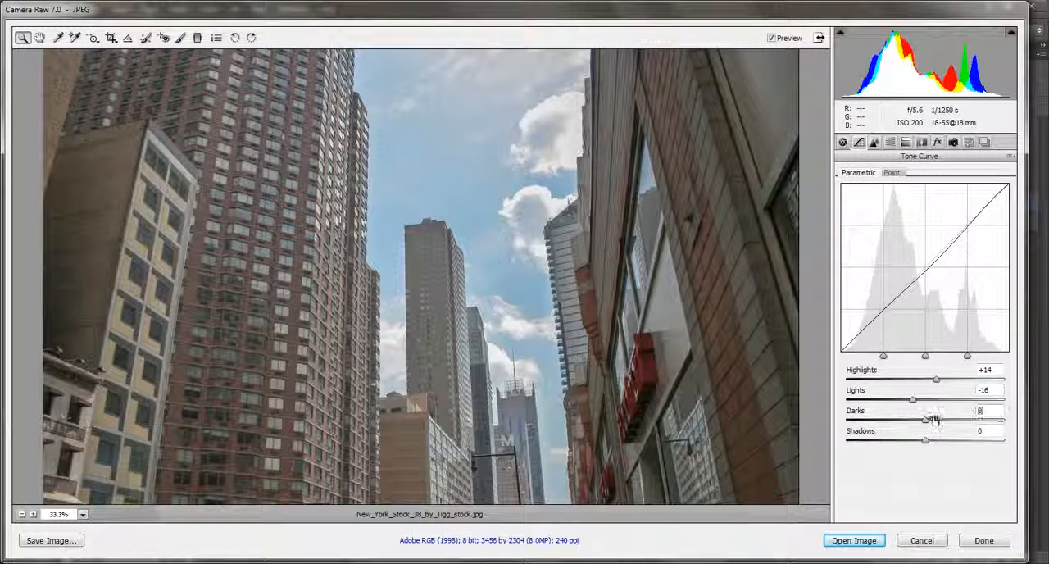
pyautogui.write('-12')
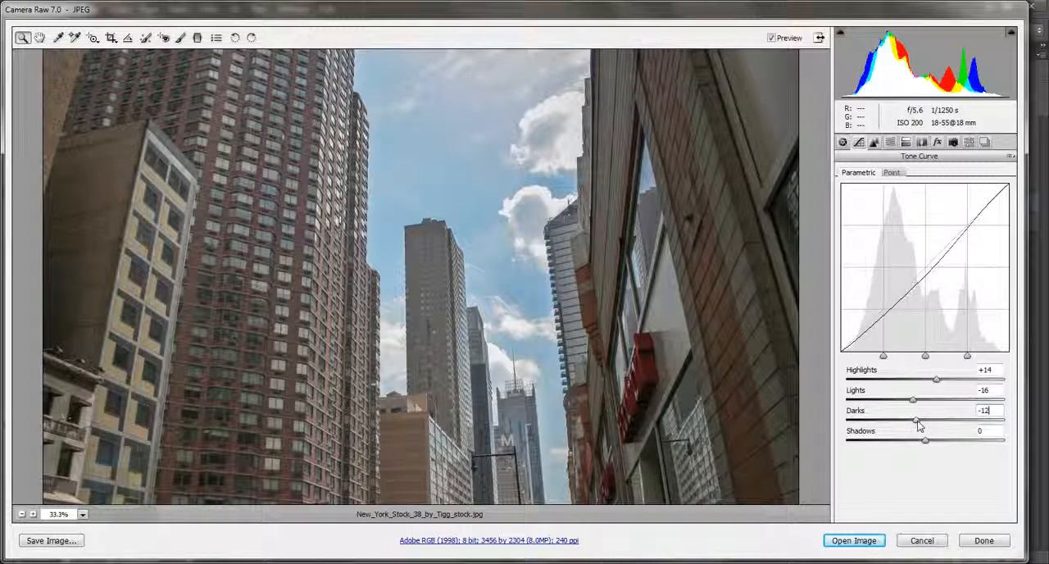
pyautogui.moveTo(917, 420); pyautogui.dragTo(944, 428)
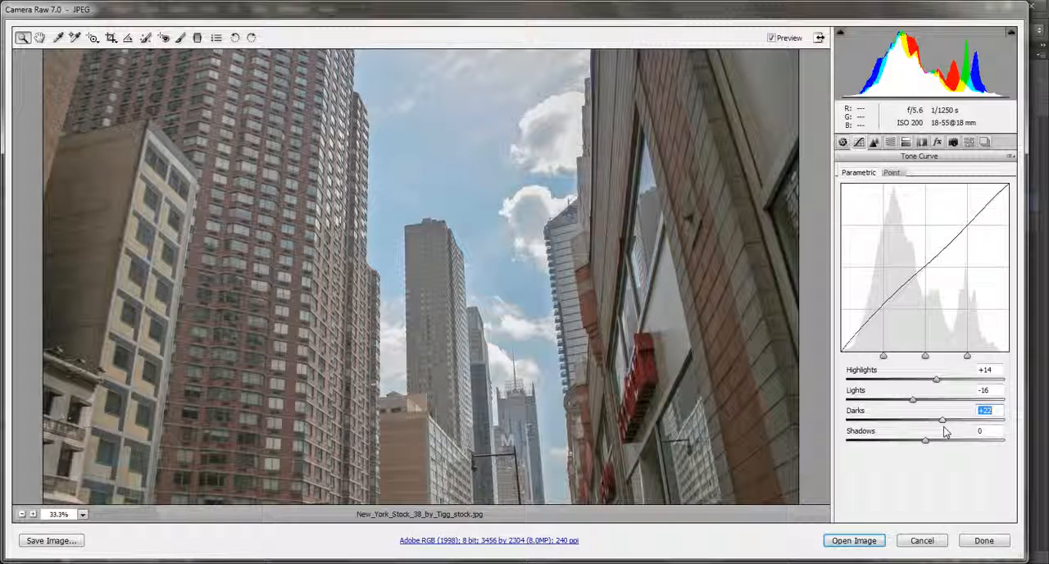
pyautogui.moveTo(943, 428); pyautogui.dragTo(957, 434)
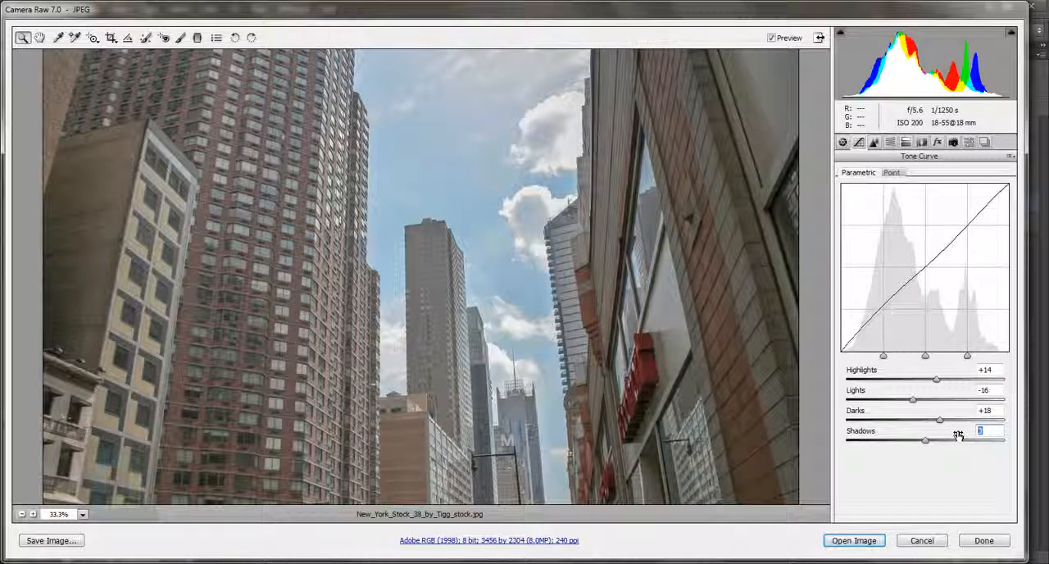
# Set the tone curve's Shadows to -6.
pyautogui.write('-')
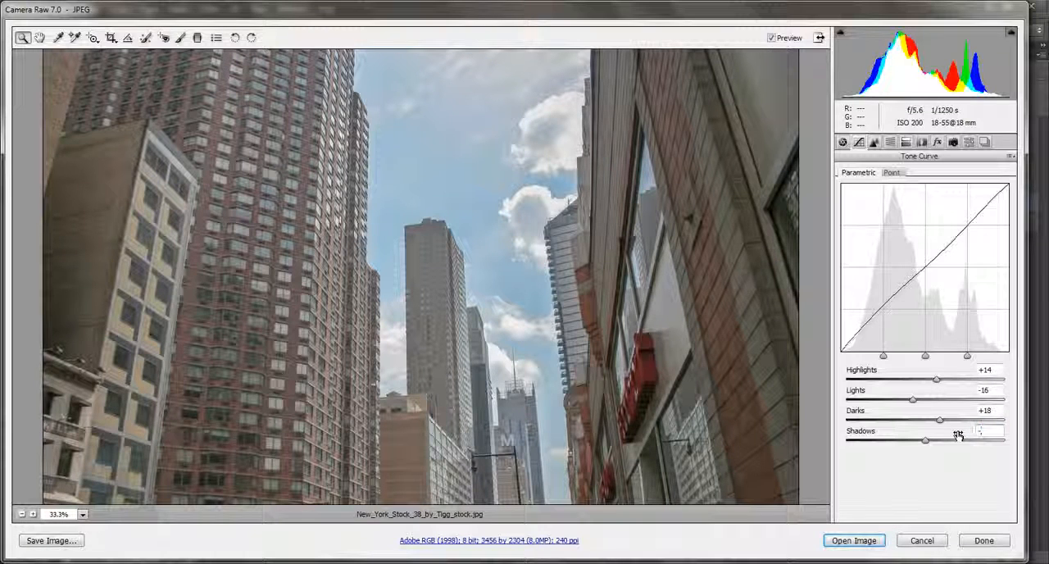
pyautogui.write('8')
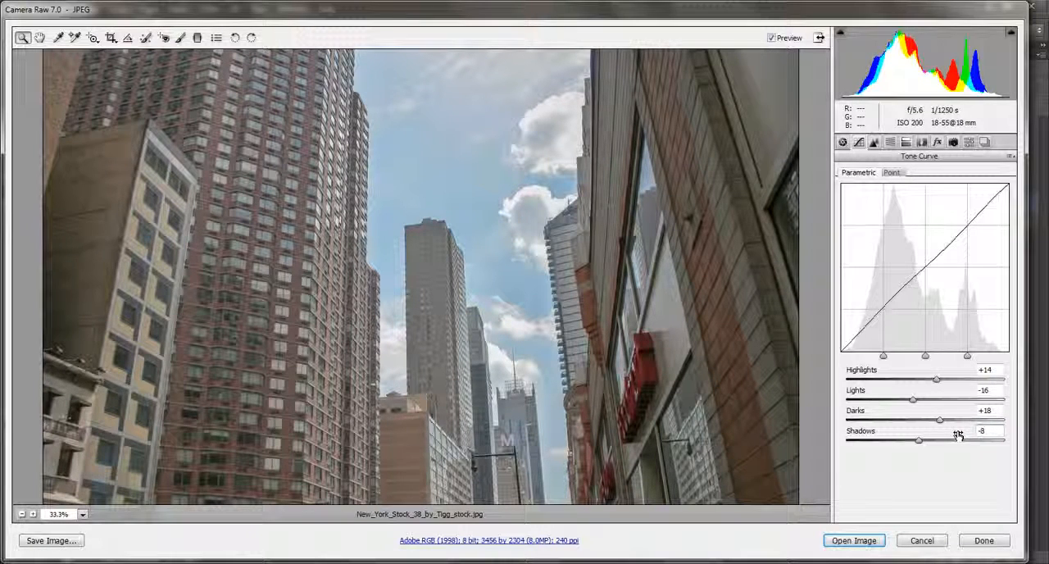
pyautogui.moveTo(919, 441); pyautogui.dragTo(921, 440)
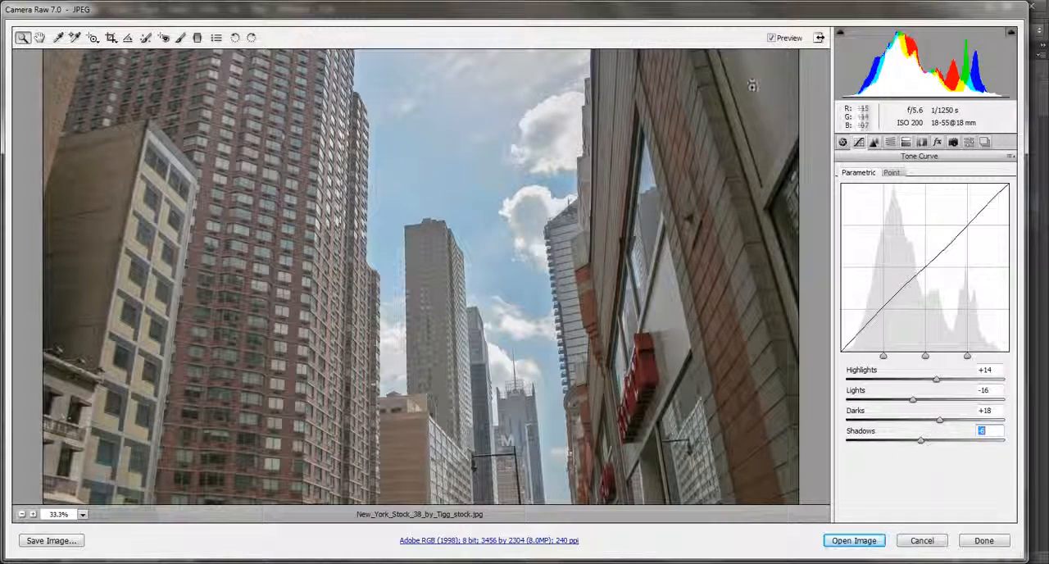
# Compare the photo with and without the Tone Curve adjustments and with and without the Basic adjustments.
pyautogui.click(772, 39)
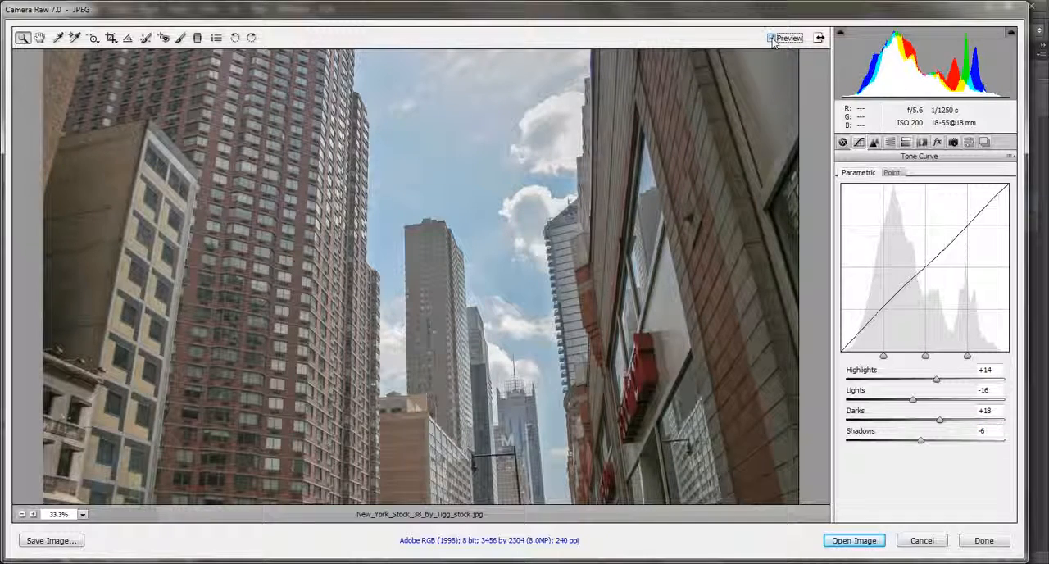
pyautogui.click(772, 38)
pyautogui.click(851, 145)
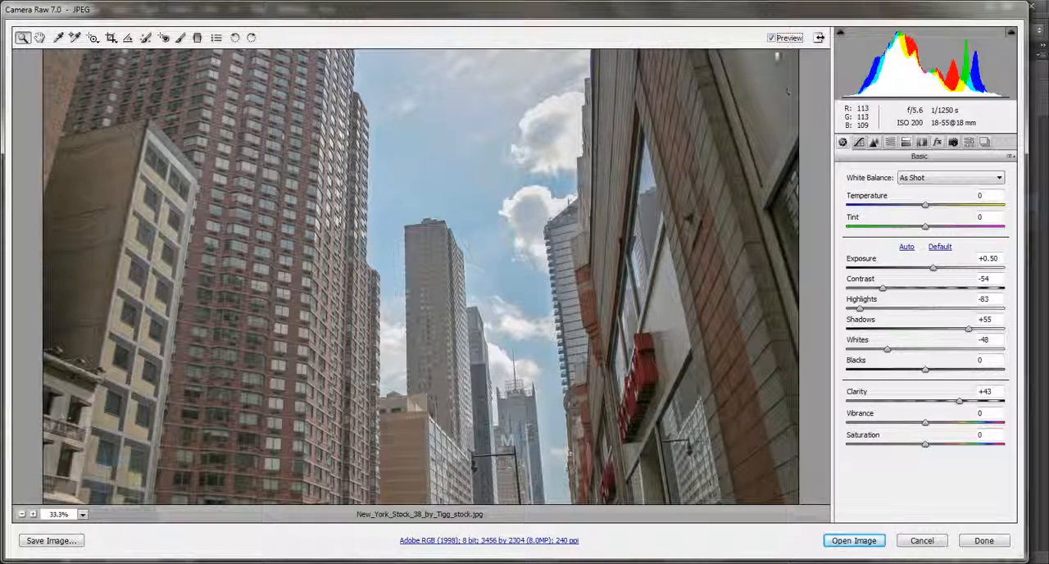
pyautogui.click(771, 39)
pyautogui.click(771, 39)
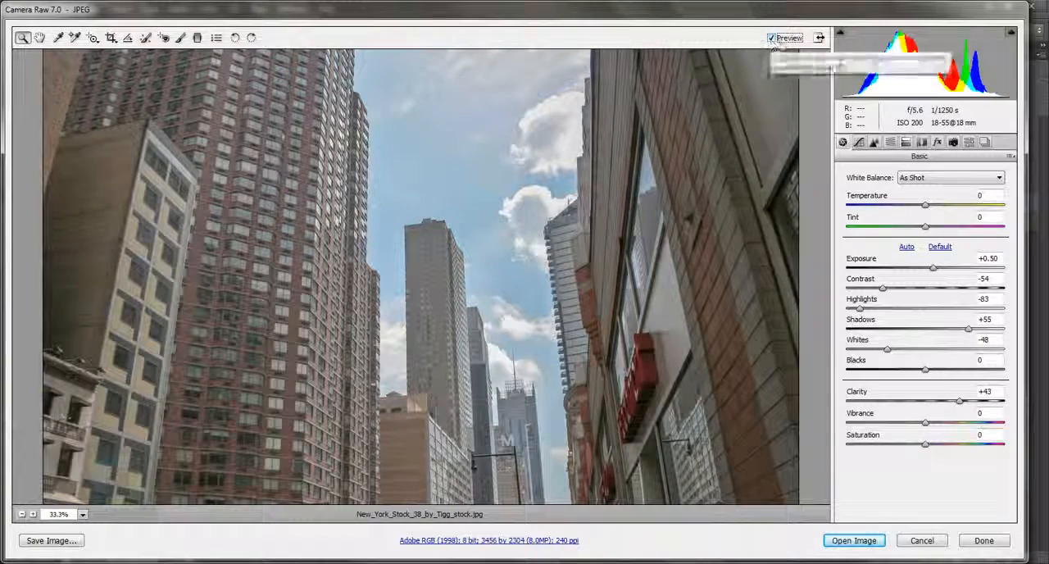
# Apply Camera Raw Defaults to compare with the original photo and restore the Custom Settings.
pyautogui.click(1011, 156)
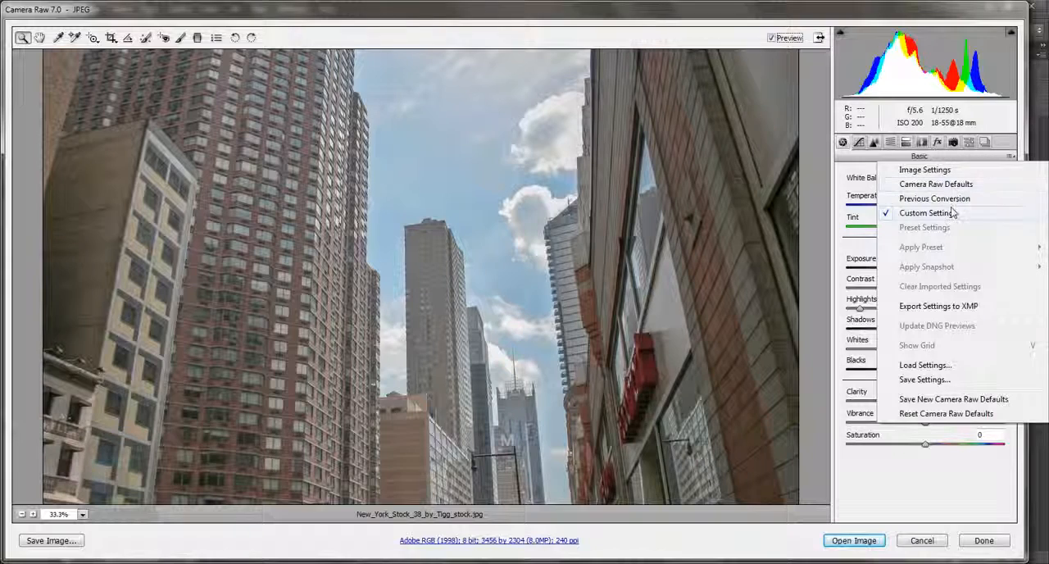
pyautogui.click(967, 184)
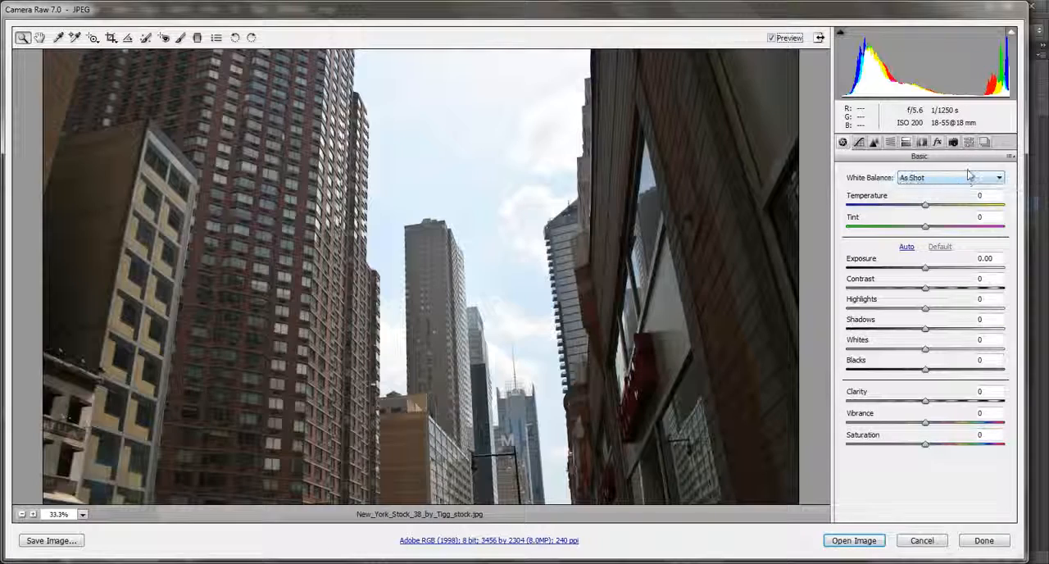
pyautogui.click(1011, 158)
pyautogui.click(938, 215)
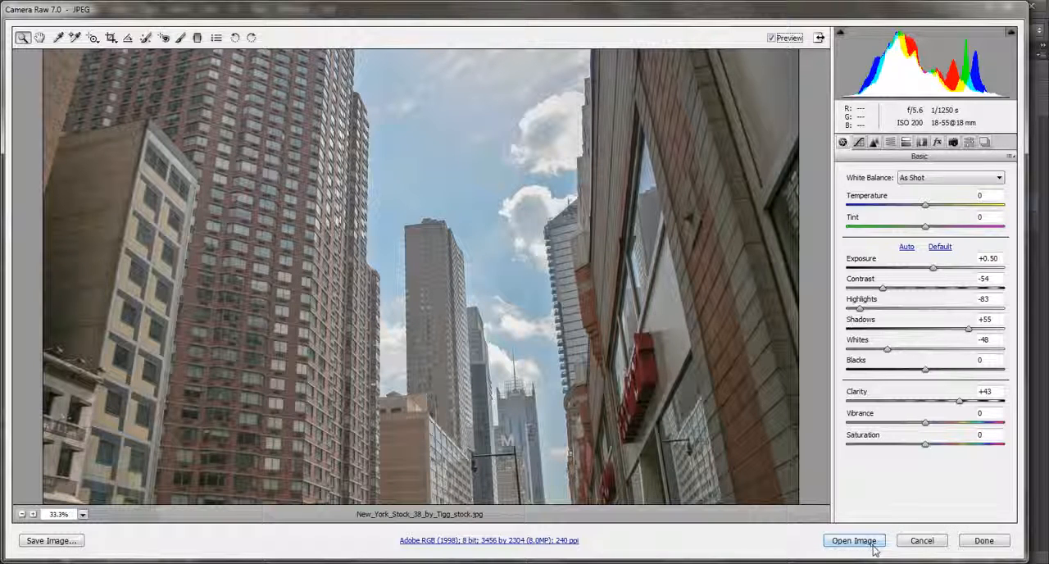
# Open the adjusted photo as a Smart Object, reopen its Camera Raw settings for inspection and cancel out of them.
pyautogui.press('shift')
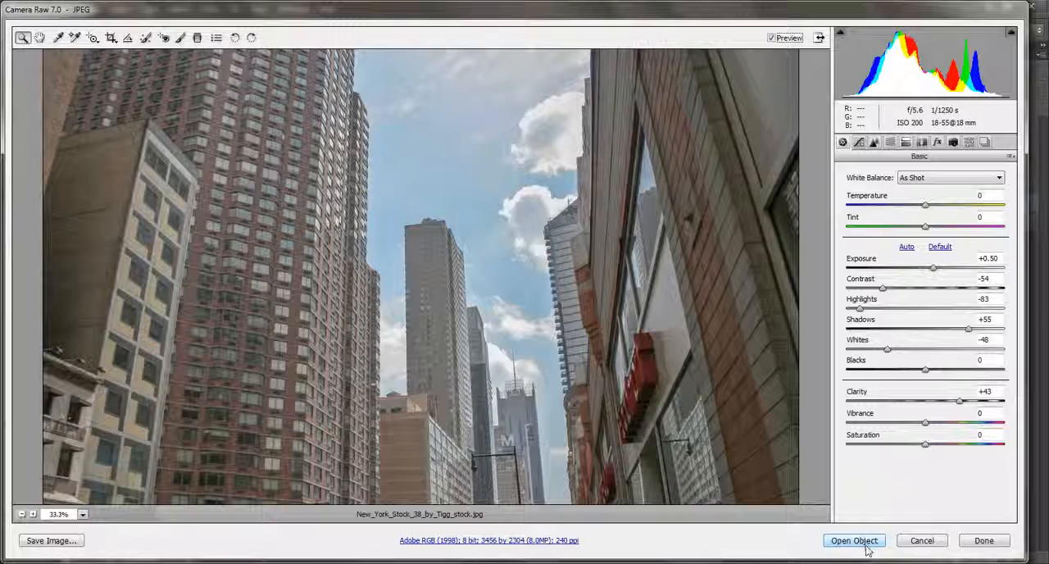
pyautogui.keyDown('shift'); pyautogui.click(854, 541); pyautogui.keyUp('shift')
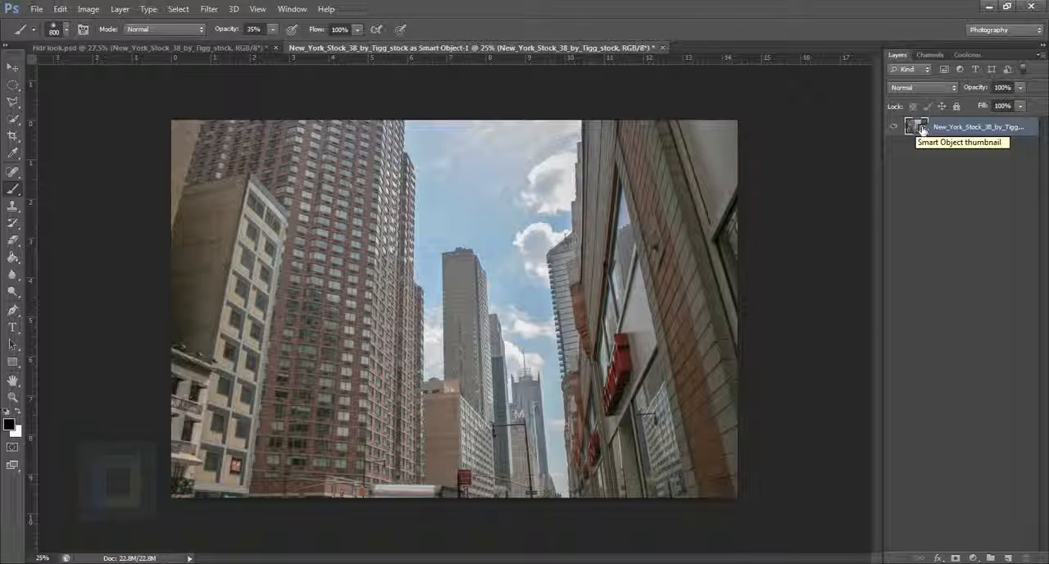
pyautogui.doubleClick(923, 128)
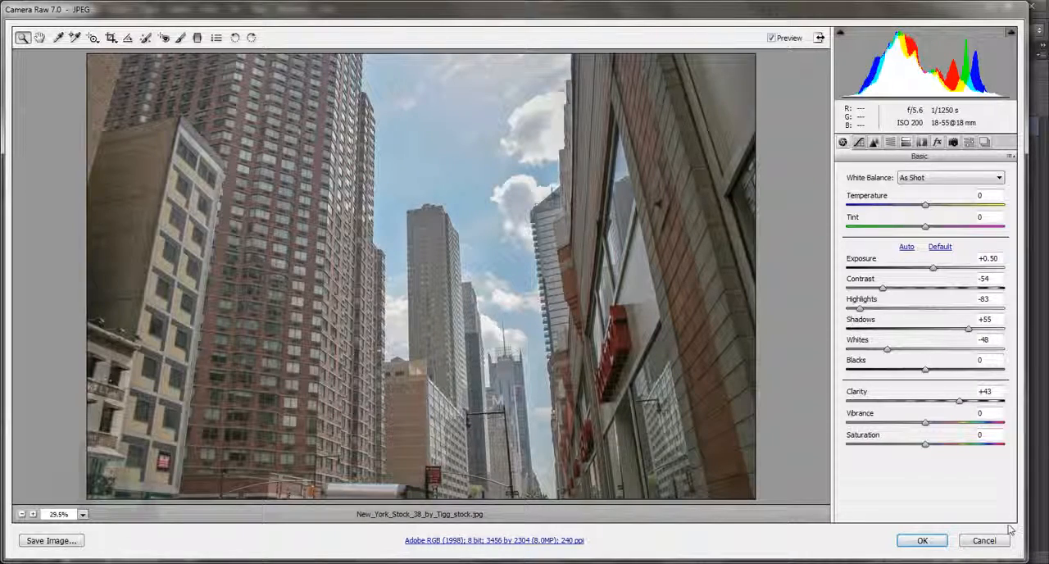
pyautogui.click(988, 542)
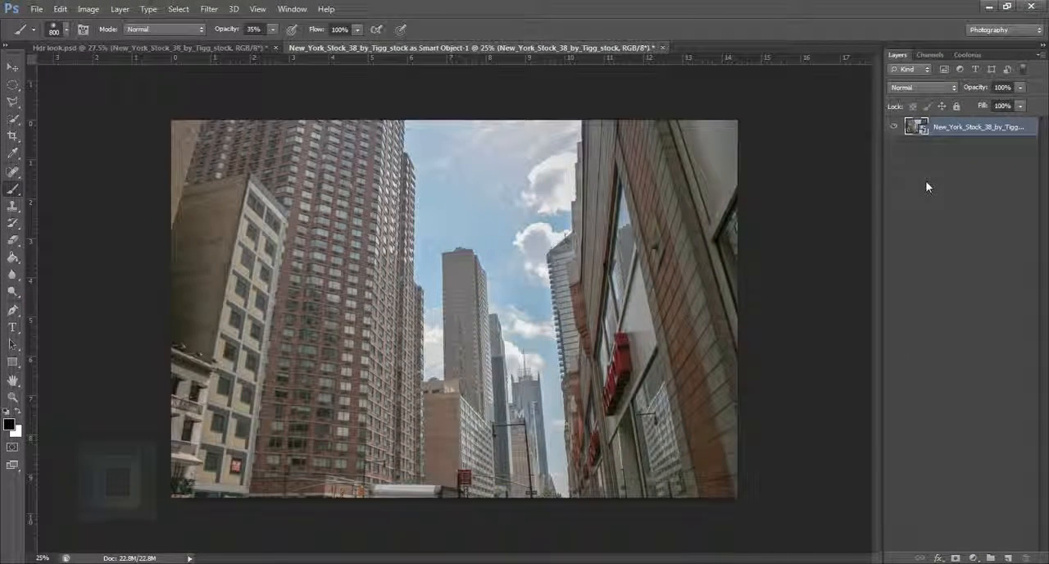
# Switch to Hdr look.psd and compare the image with its adjustment layers shown and hidden, leaving only Selective Color 1 of them visible.
pyautogui.hotkey('ctrl', 'Tab')
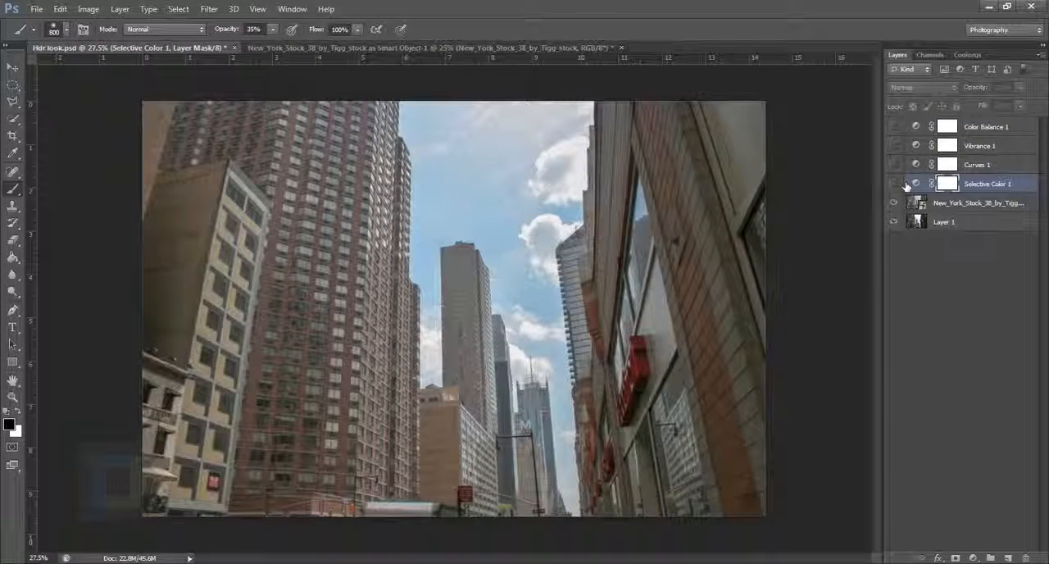
pyautogui.moveTo(894, 183); pyautogui.dragTo(894, 127)
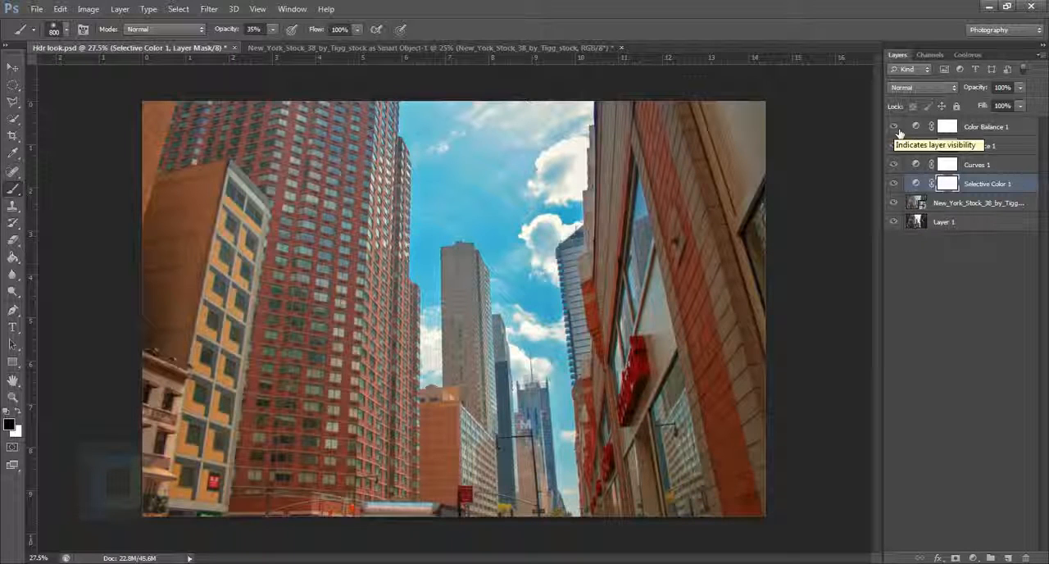
pyautogui.moveTo(898, 133); pyautogui.dragTo(899, 175)
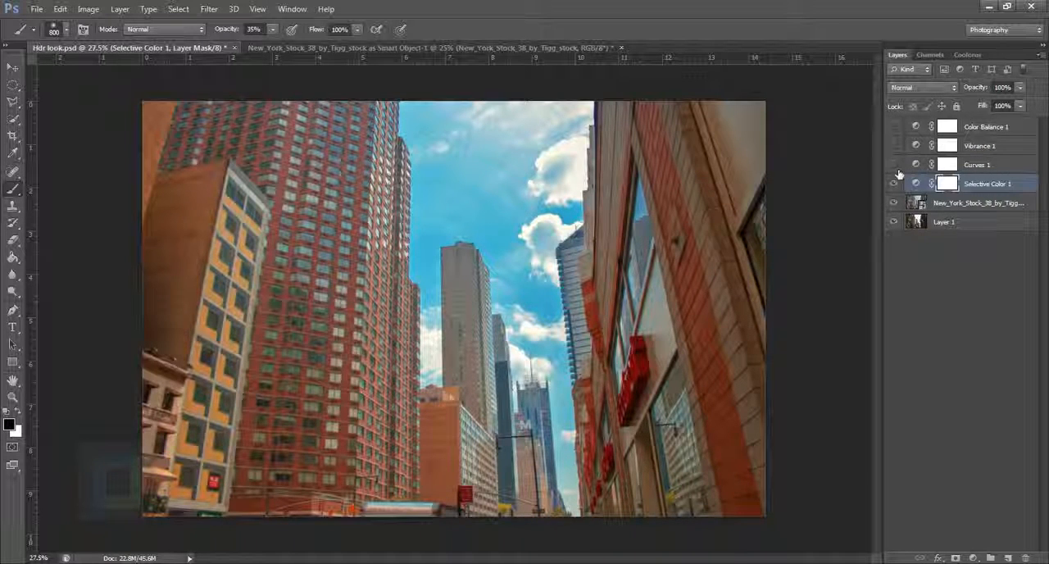
pyautogui.click(899, 184)
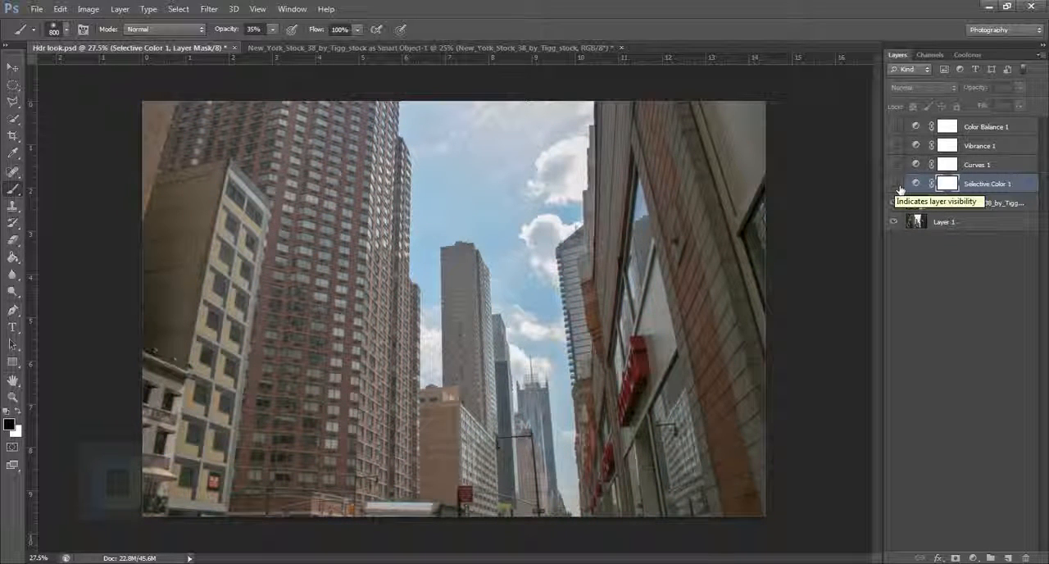
pyautogui.click(894, 184)
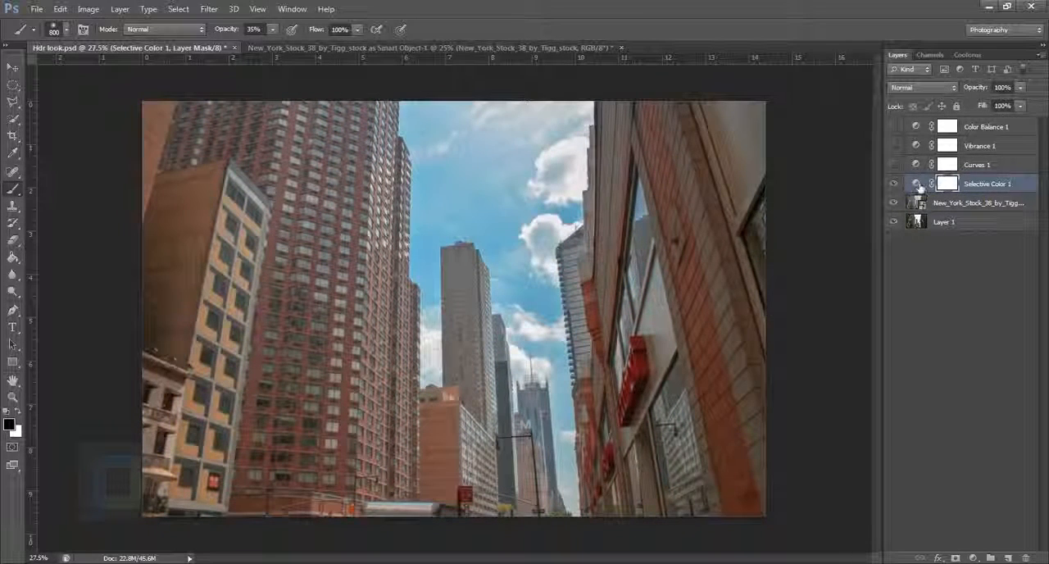
# Open the Selective Color 1 layer's properties and examine the settings for the Reds.
pyautogui.click(916, 183)
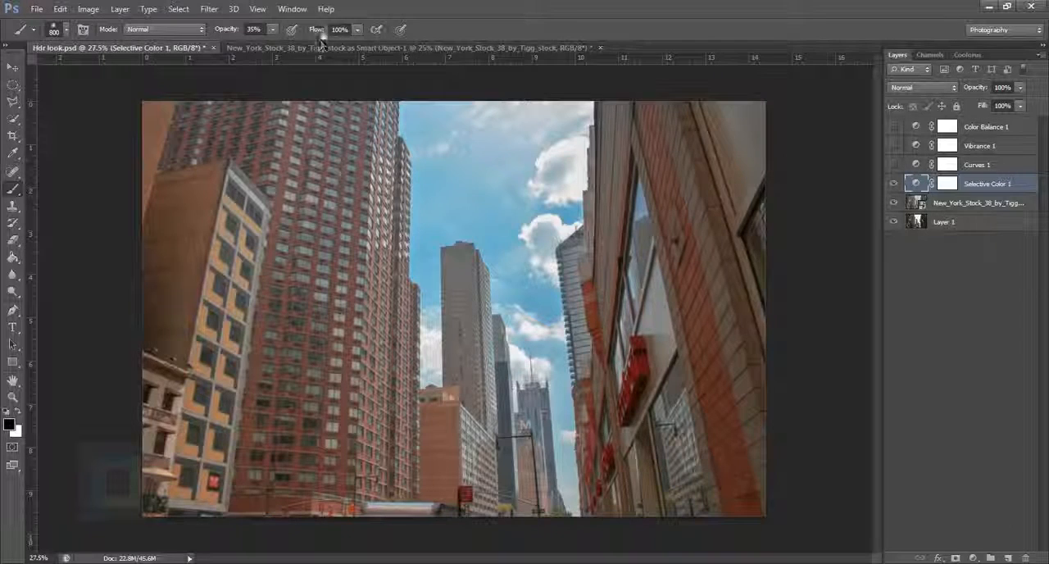
pyautogui.doubleClick(916, 184)
pyautogui.click(751, 250)
pyautogui.click(759, 252)
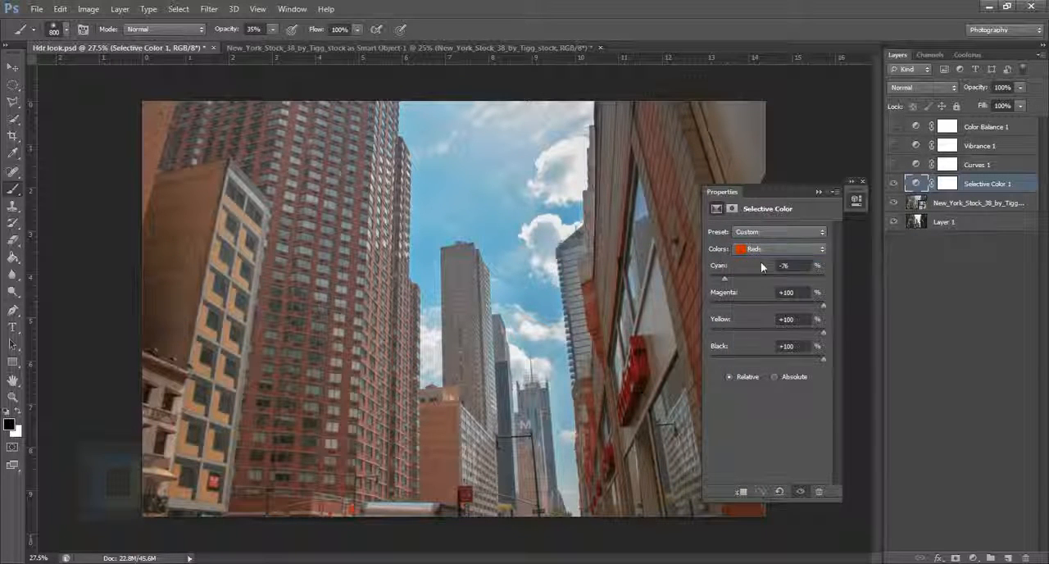
# Switch to the New York Smart Object document and add a Selective Color adjustment layer above the photo.
pyautogui.click(819, 193)
pyautogui.click(267, 47)
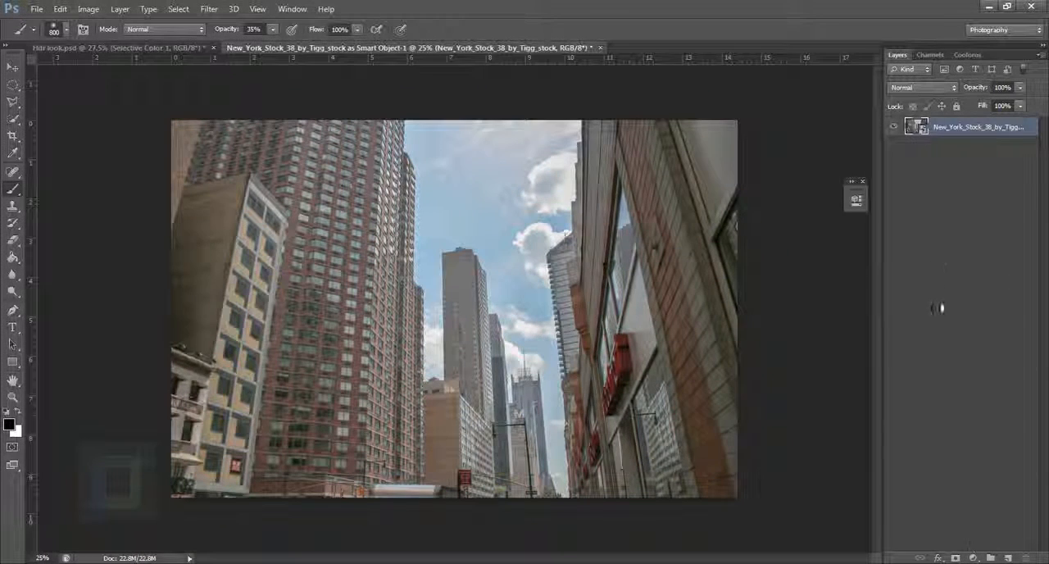
pyautogui.click(973, 558)
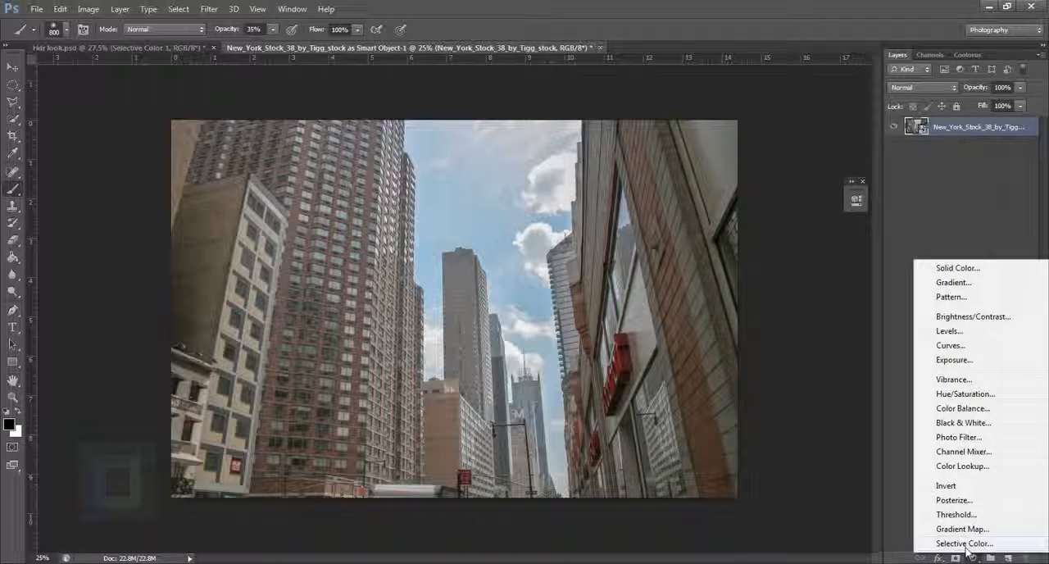
pyautogui.click(966, 544)
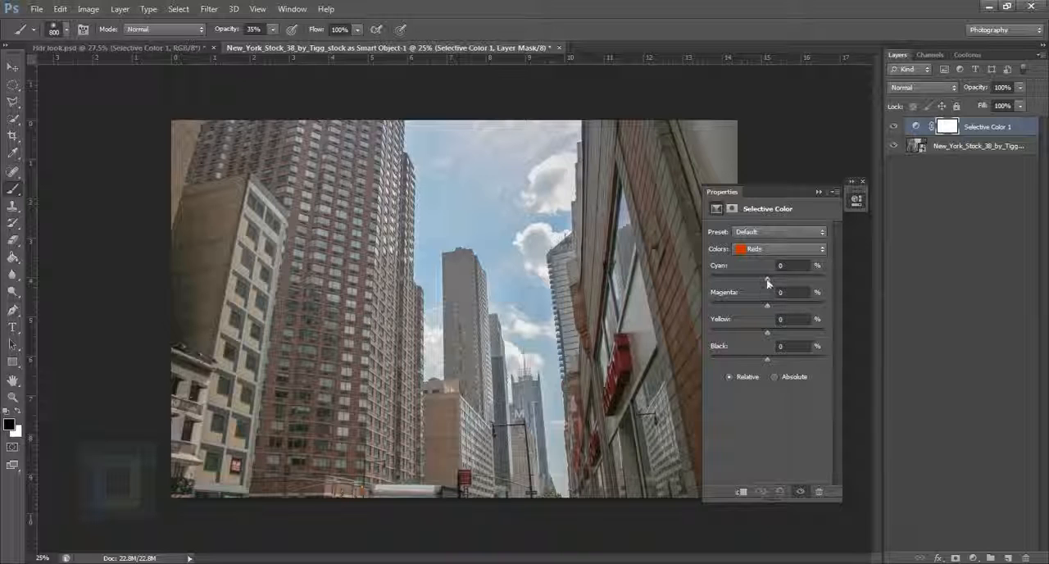
# Set the Reds of the new Selective Color layer to Cyan -100%, Magenta +100%, Yellow +100% and Black +100%.
pyautogui.moveTo(766, 278); pyautogui.dragTo(699, 281)
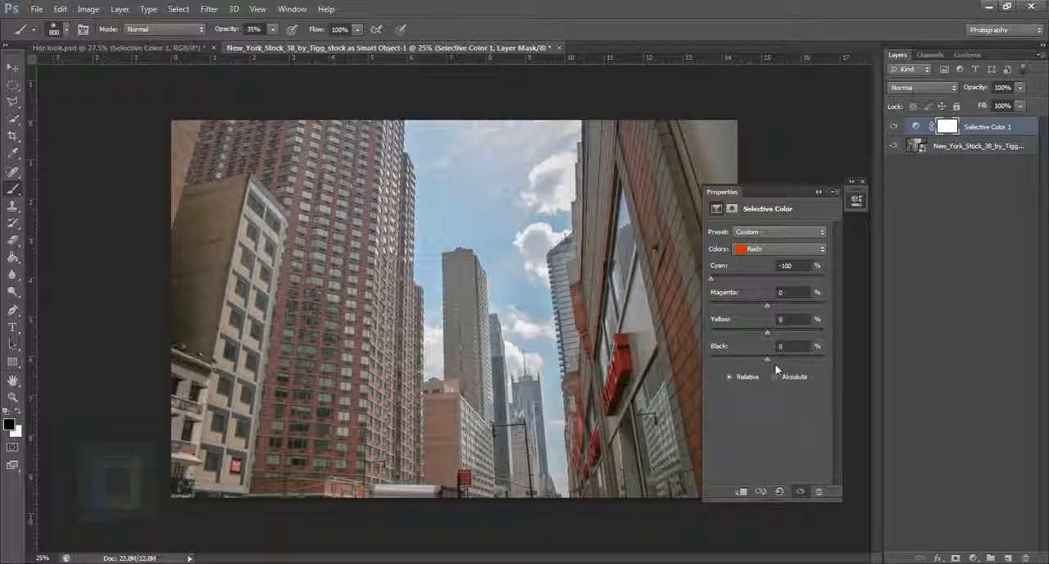
pyautogui.moveTo(767, 360); pyautogui.dragTo(845, 370)
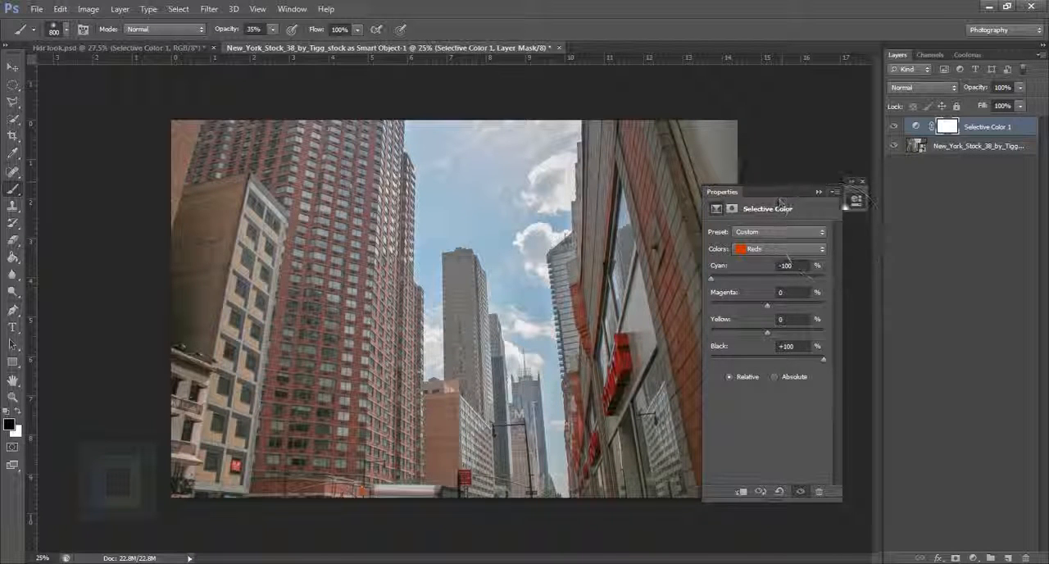
pyautogui.moveTo(780, 201); pyautogui.dragTo(854, 206)
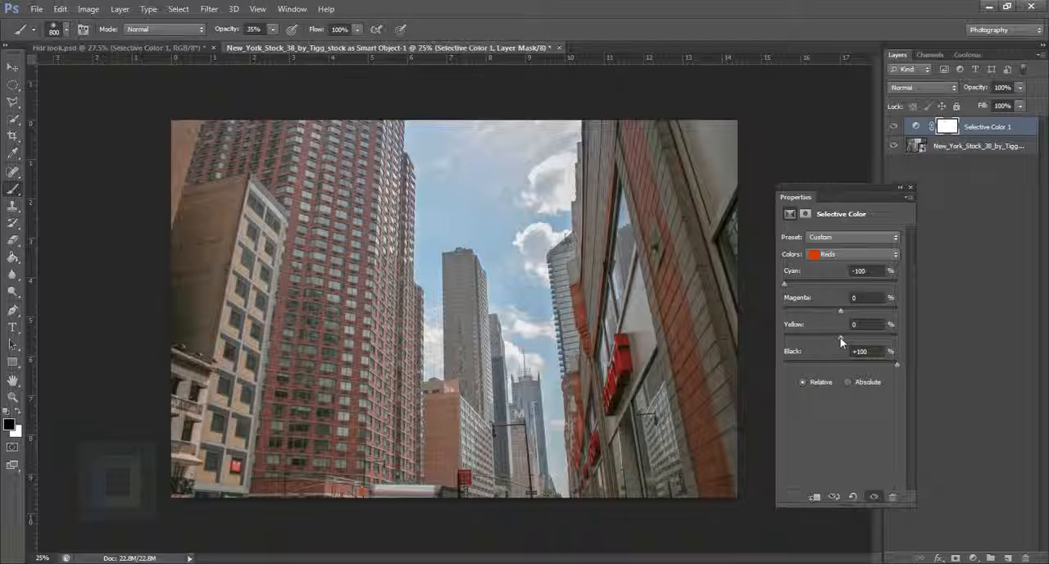
pyautogui.moveTo(964, 343); pyautogui.dragTo(1018, 361)
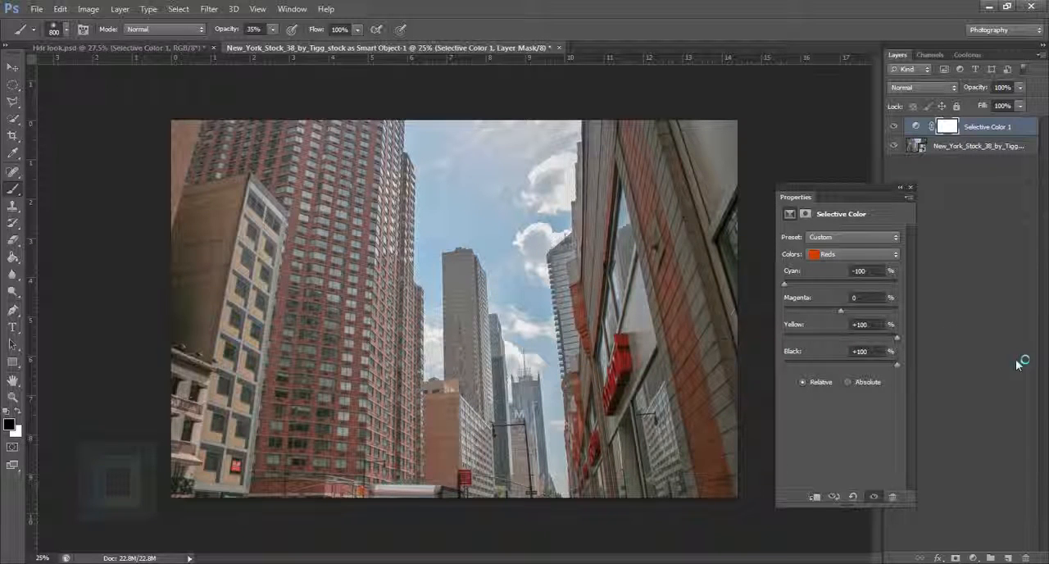
pyautogui.click(842, 310)
pyautogui.moveTo(842, 311); pyautogui.dragTo(916, 322)
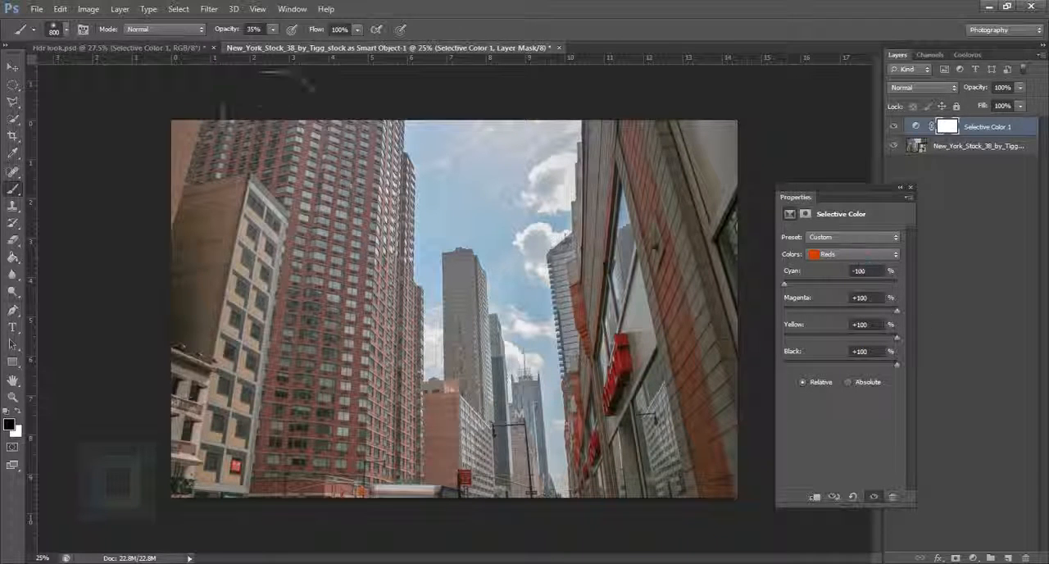
# Switch to Hdr look.psd and examine its Selective Color settings for the Yellows.
pyautogui.click(184, 48)
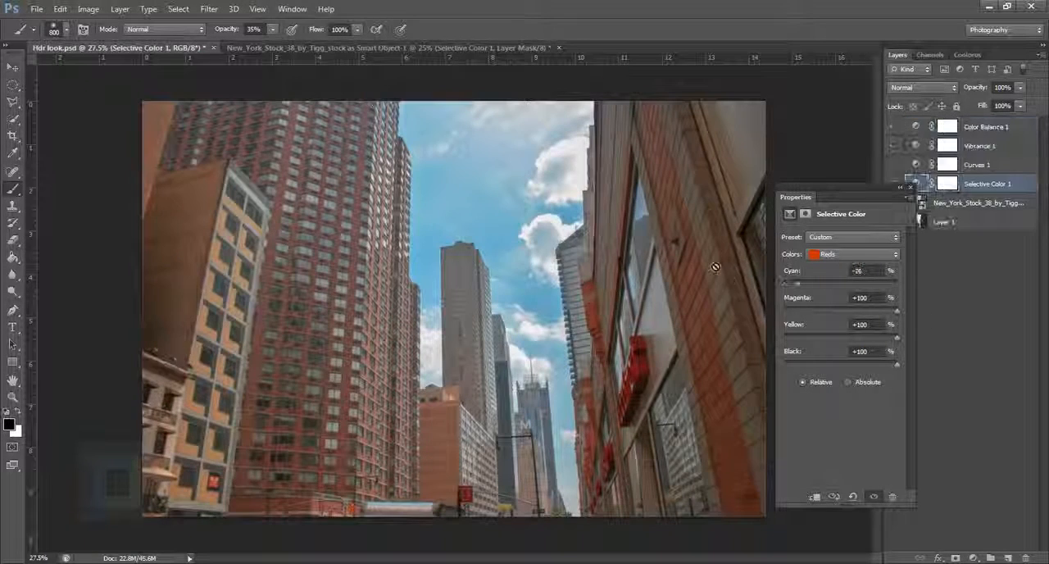
pyautogui.click(853, 254)
pyautogui.click(853, 272)
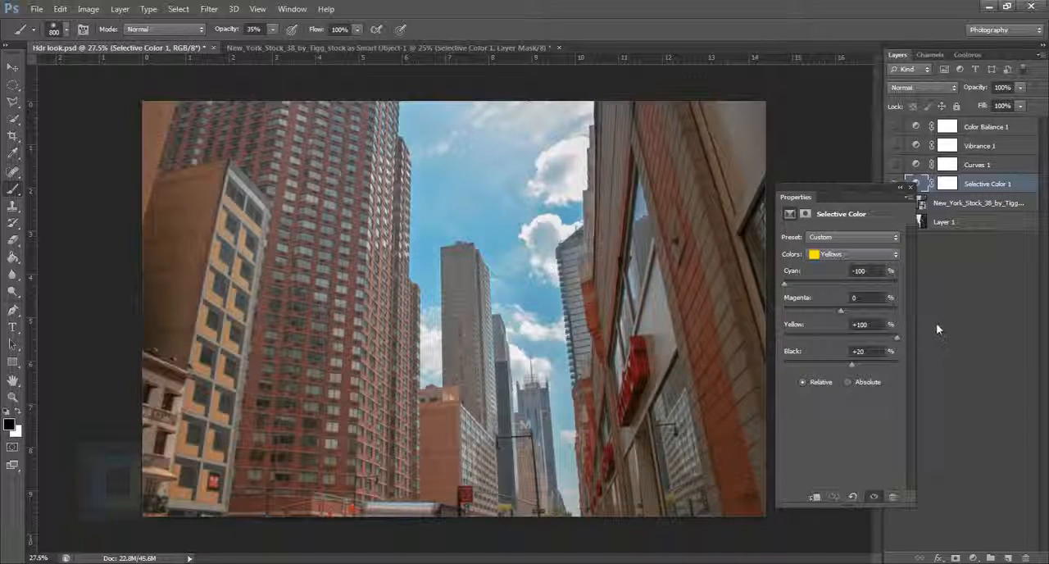
# Back in the New York document, set the Selective Color Yellows to Cyan -100%, Yellow +100% and Black +35%.
pyautogui.moveTo(530, 305); pyautogui.dragTo(409, 86)
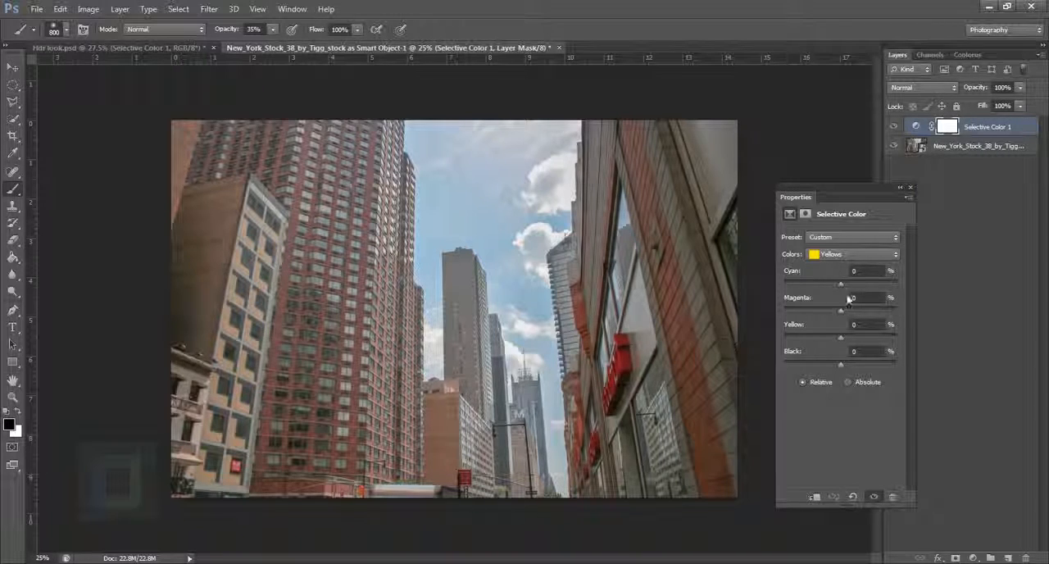
pyautogui.moveTo(841, 284); pyautogui.dragTo(738, 283)
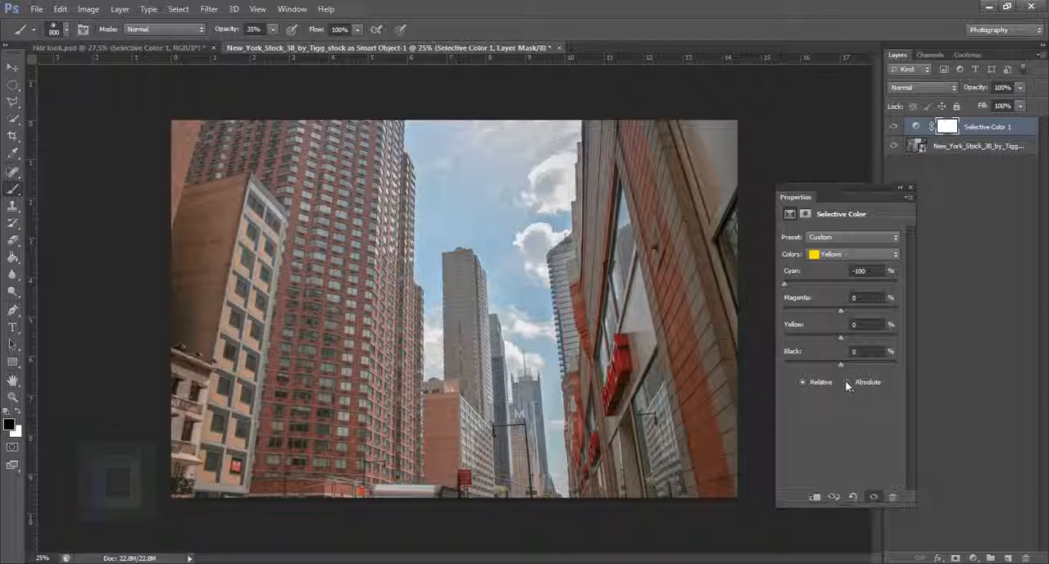
pyautogui.moveTo(847, 366); pyautogui.dragTo(861, 367)
pyautogui.moveTo(843, 339); pyautogui.dragTo(897, 343)
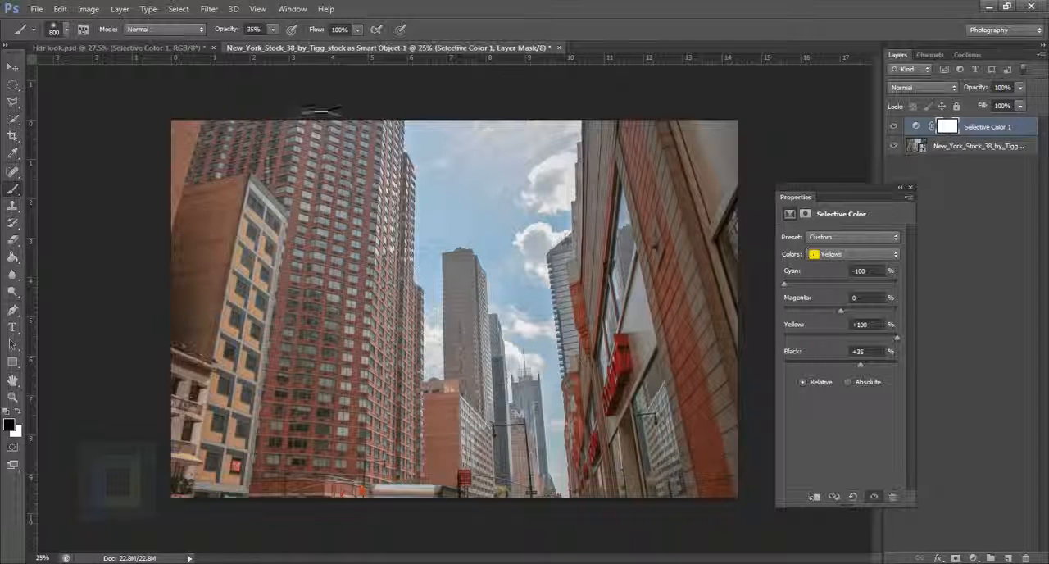
# Switch to Hdr look.psd and examine its Selective Color settings for the Greens and the Cyans.
pyautogui.click(202, 49)
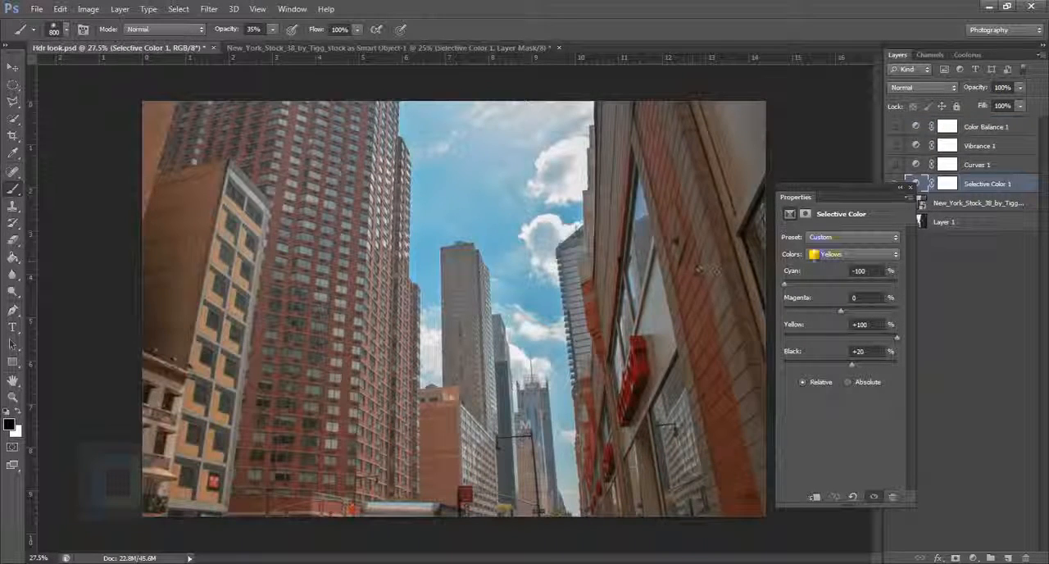
pyautogui.click(831, 254)
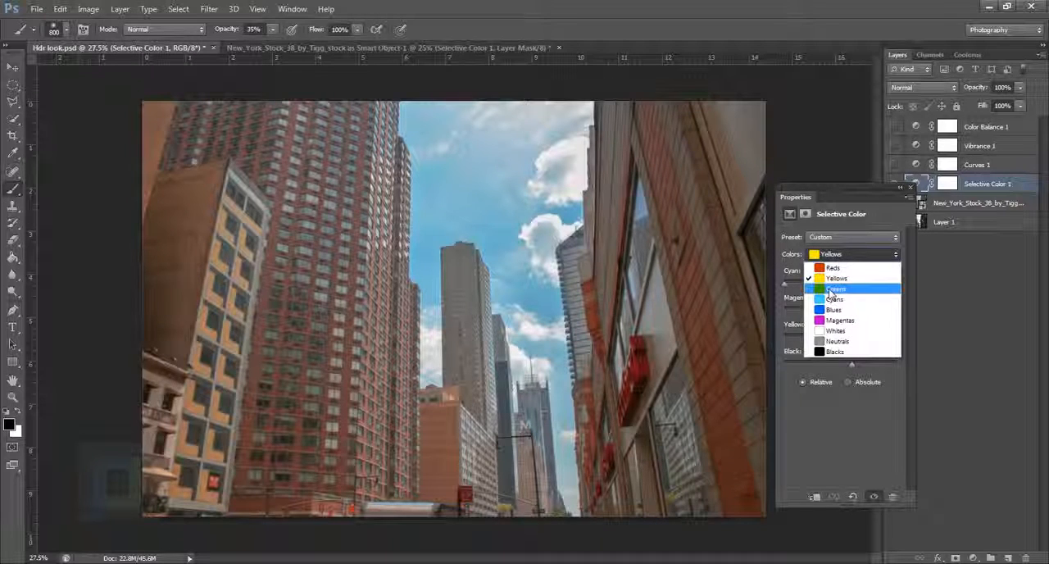
pyautogui.click(832, 290)
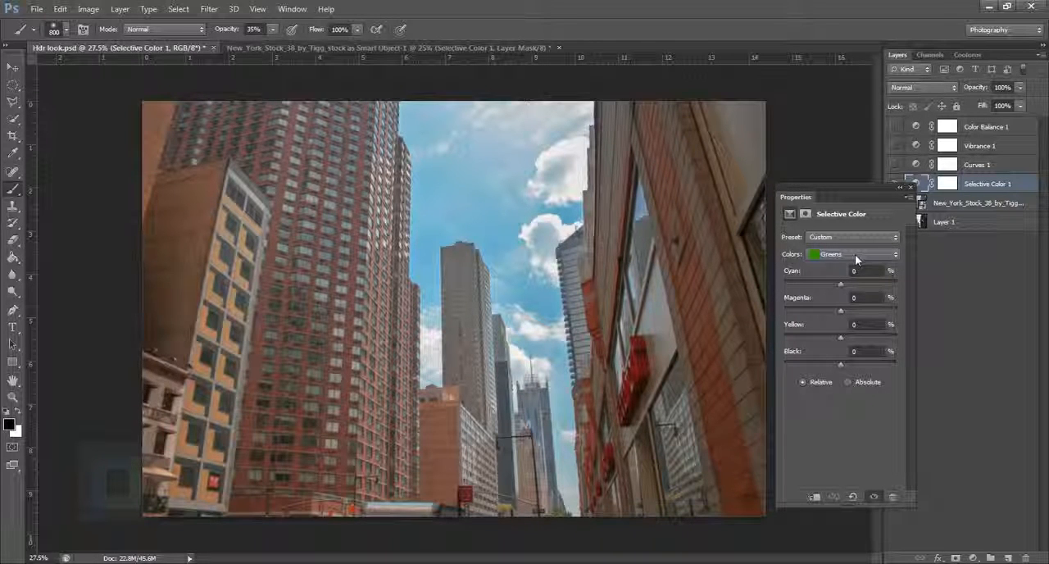
pyautogui.click(857, 257)
pyautogui.click(836, 288)
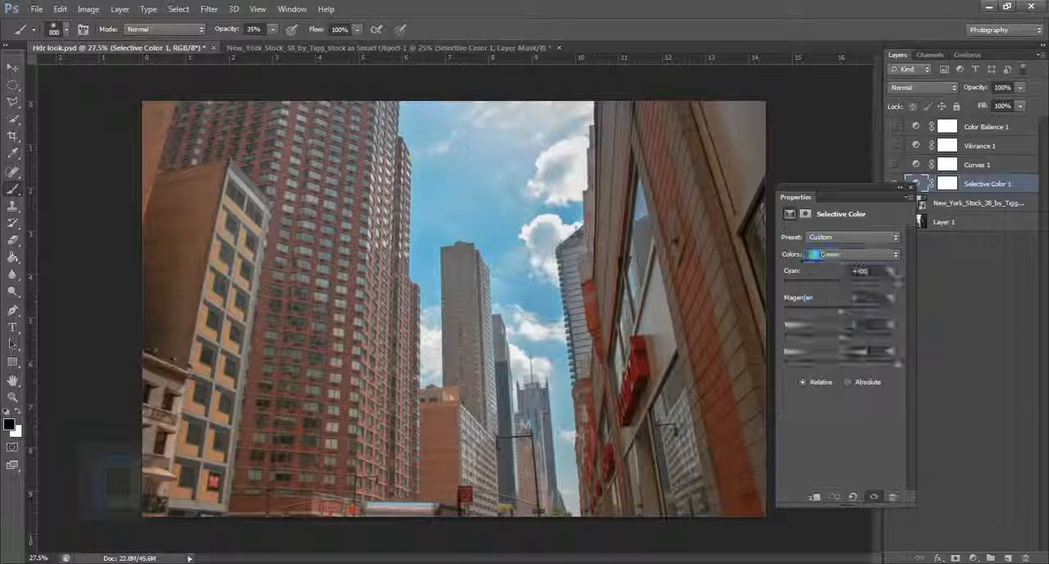
# In the New York document, set the Selective Color Cyans to Cyan +100%, Yellow -100% and Black +100%.
pyautogui.click(330, 49)
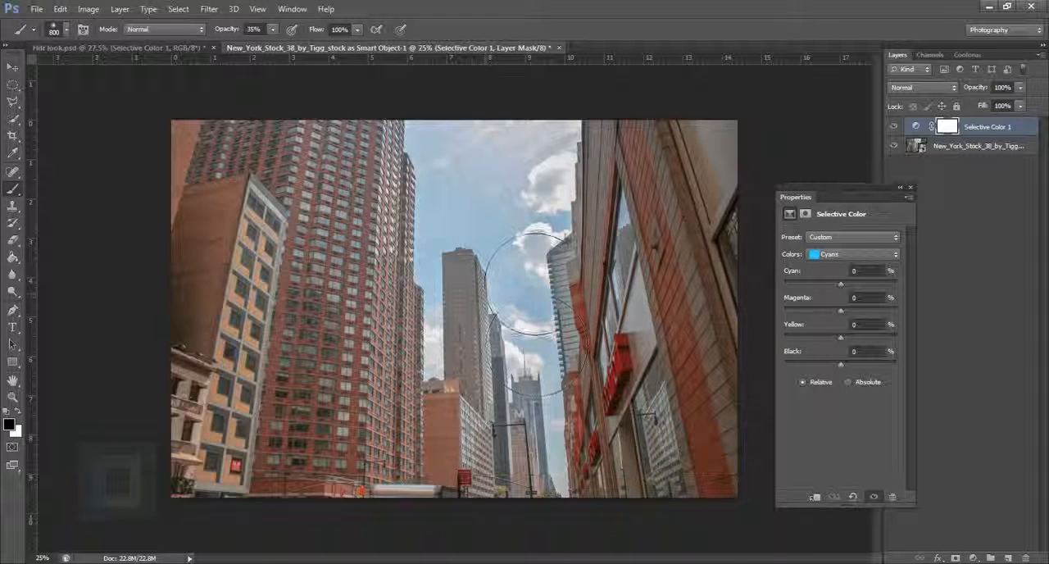
pyautogui.moveTo(841, 284); pyautogui.dragTo(939, 298)
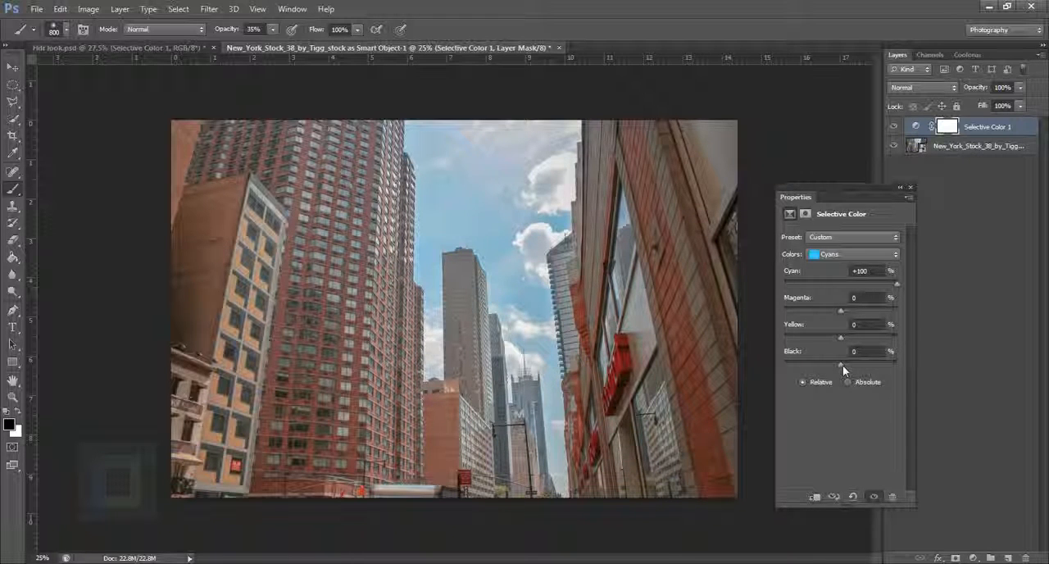
pyautogui.moveTo(843, 365); pyautogui.dragTo(1007, 376)
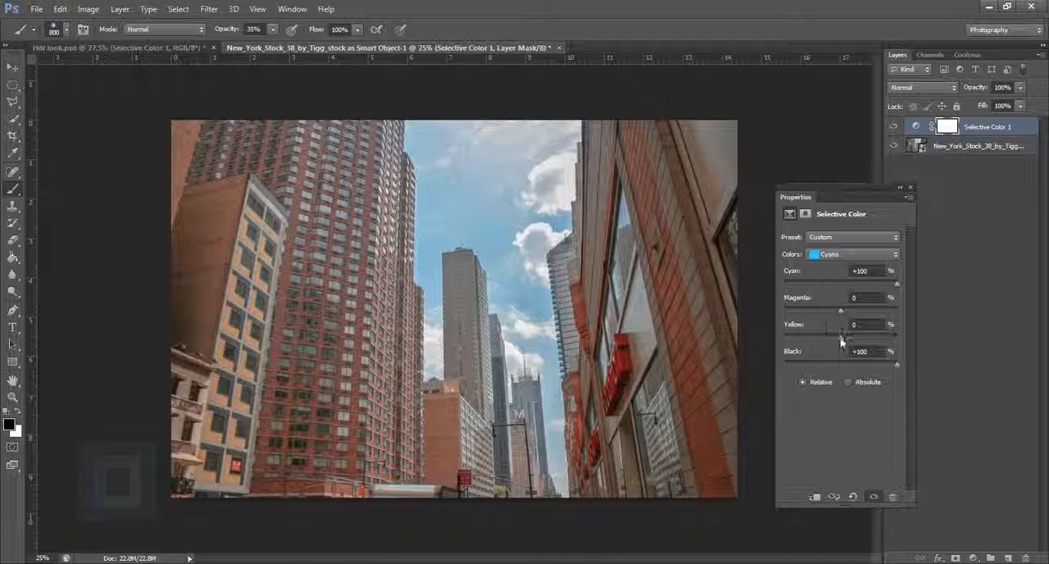
pyautogui.moveTo(842, 338); pyautogui.dragTo(777, 334)
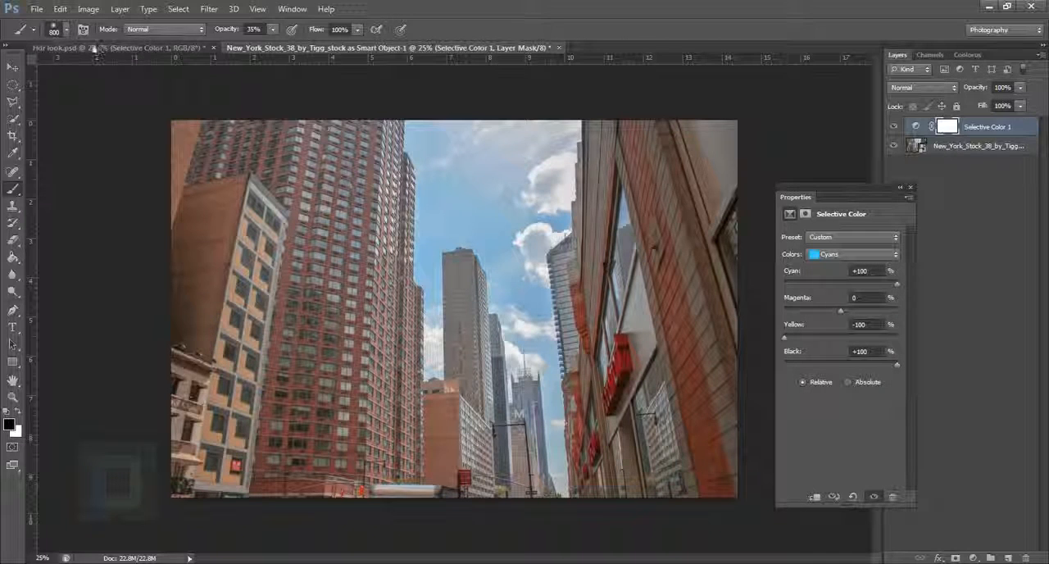
# In Hdr look.psd, lower the Yellow value of the Selective Color Cyans to -100% and display the Blues settings.
pyautogui.hotkey('ctrl', 'Tab')
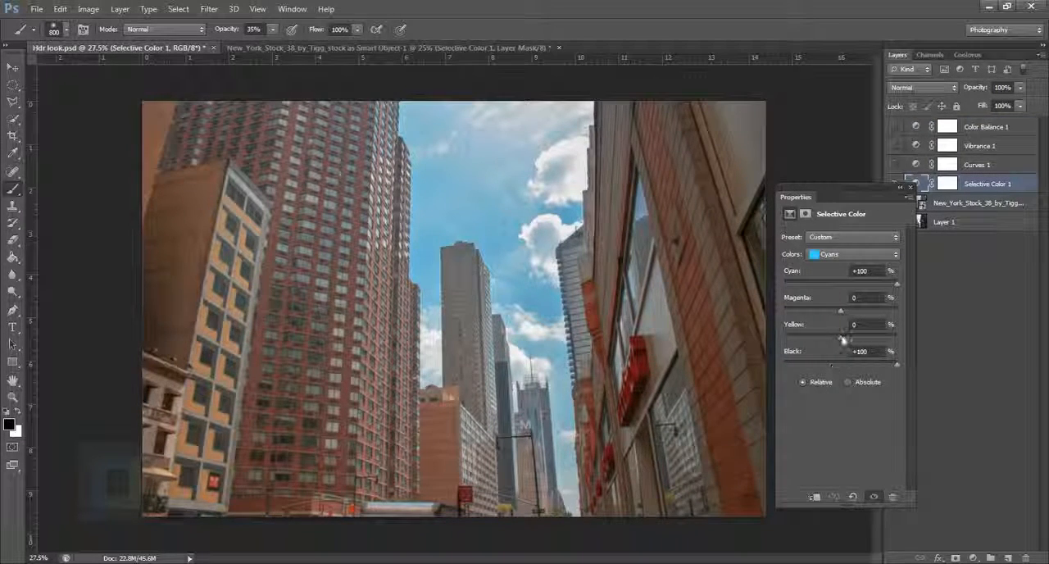
pyautogui.moveTo(736, 329); pyautogui.dragTo(757, 331)
pyautogui.click(852, 254)
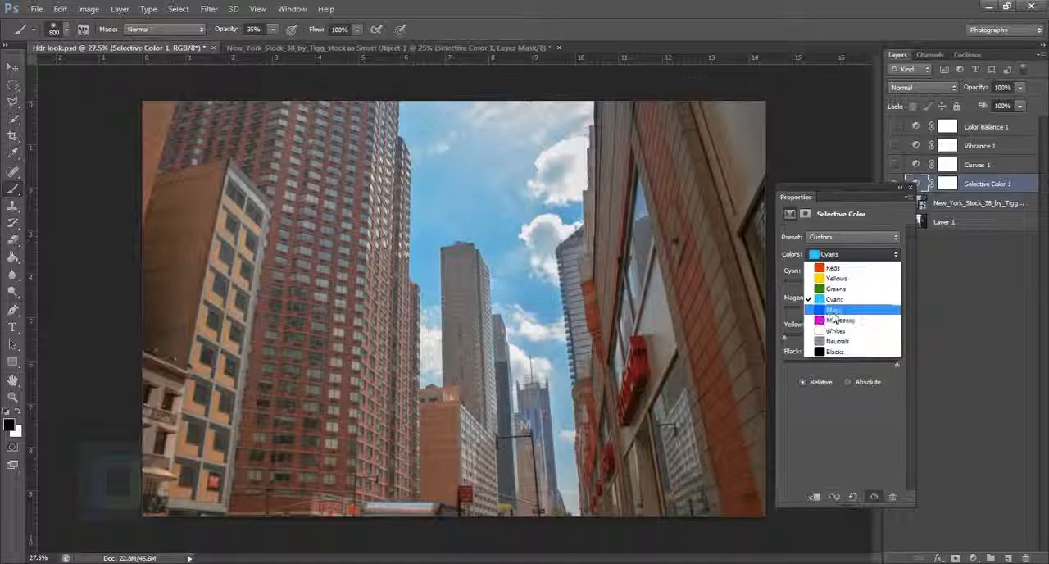
pyautogui.click(844, 271)
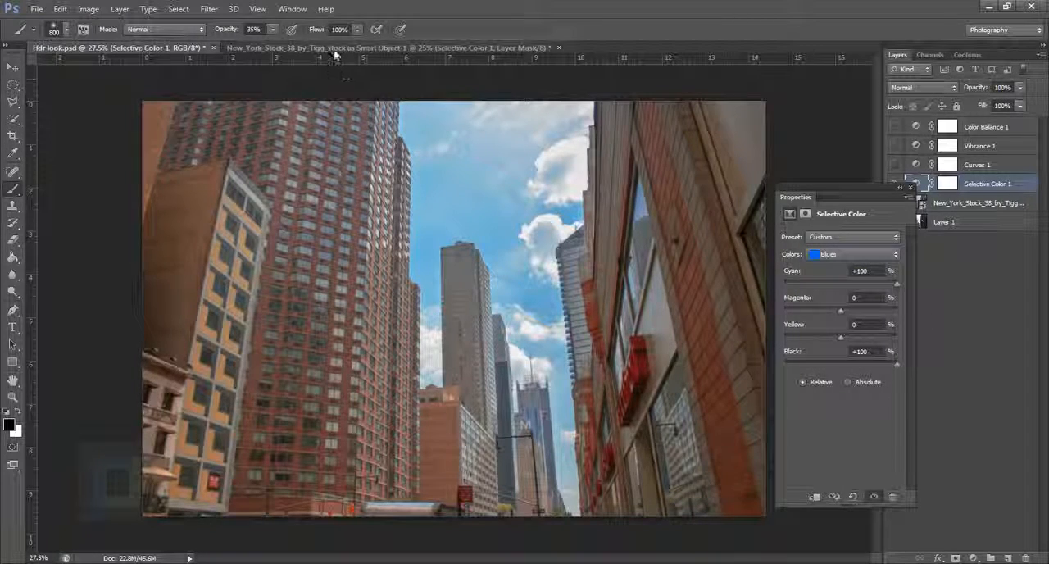
# In the New York document, set the Selective Color Blues to Cyan +100%, Yellow -100% and Black +100%.
pyautogui.click(334, 48)
pyautogui.click(857, 254)
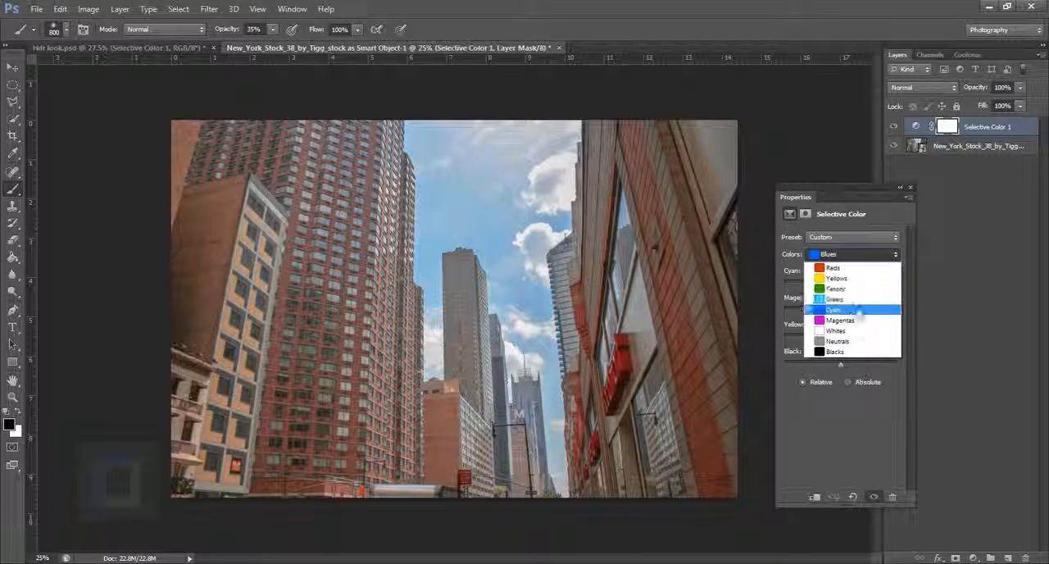
pyautogui.click(858, 310)
pyautogui.moveTo(841, 284); pyautogui.dragTo(942, 299)
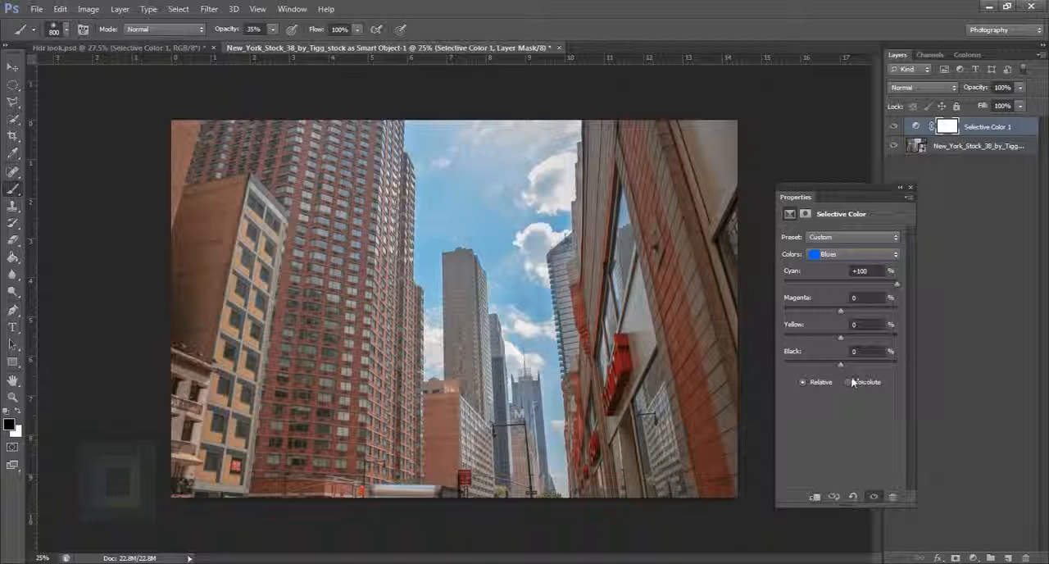
pyautogui.moveTo(841, 340); pyautogui.dragTo(902, 338)
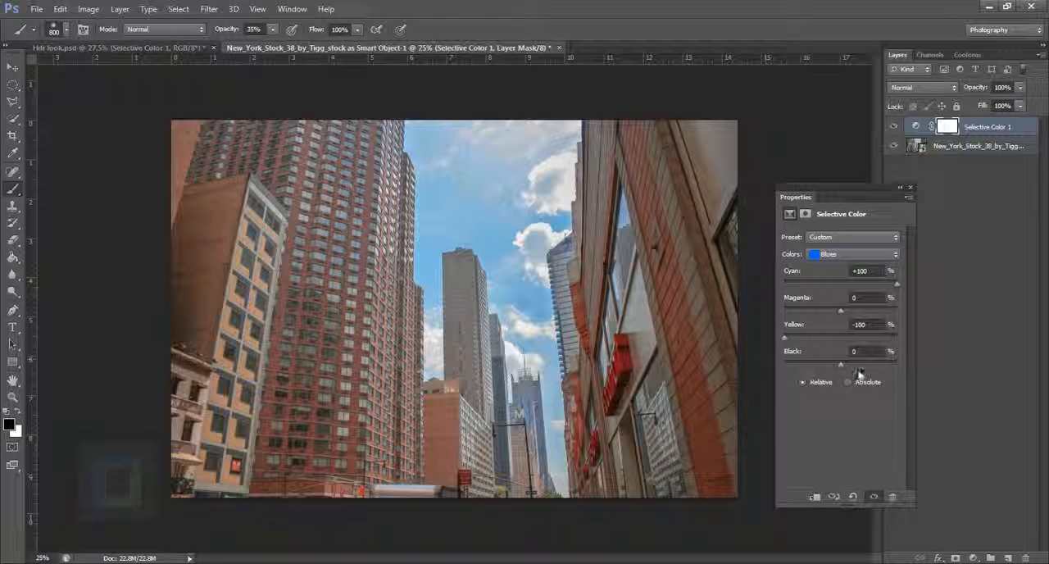
pyautogui.moveTo(840, 366); pyautogui.dragTo(916, 378)
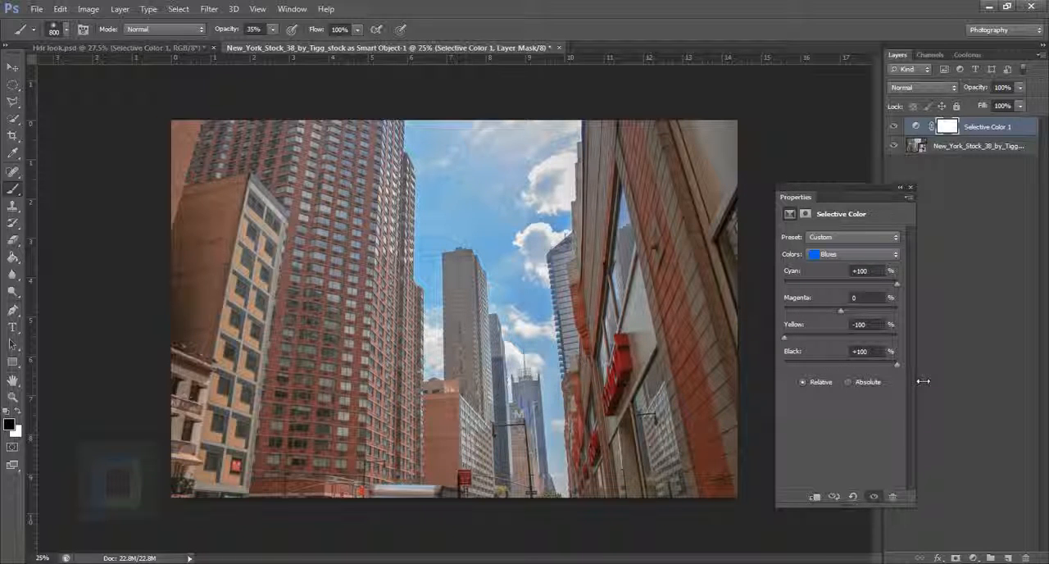
# Check the remaining Selective Color ranges in Hdr look.psd, return to the New York document and put away the adjustment properties.
pyautogui.click(129, 48)
pyautogui.click(850, 255)
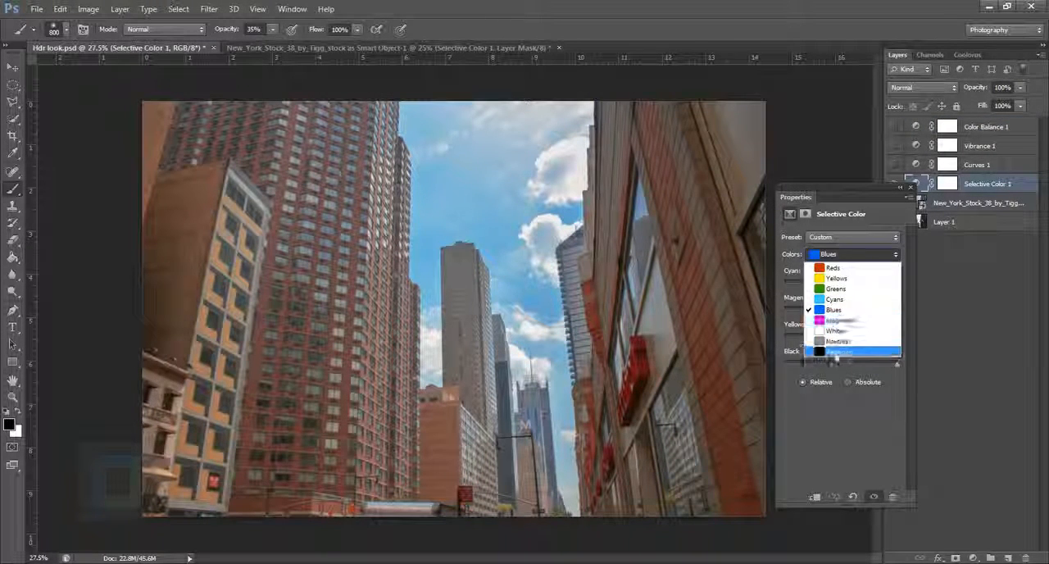
pyautogui.click(845, 244)
pyautogui.click(906, 190)
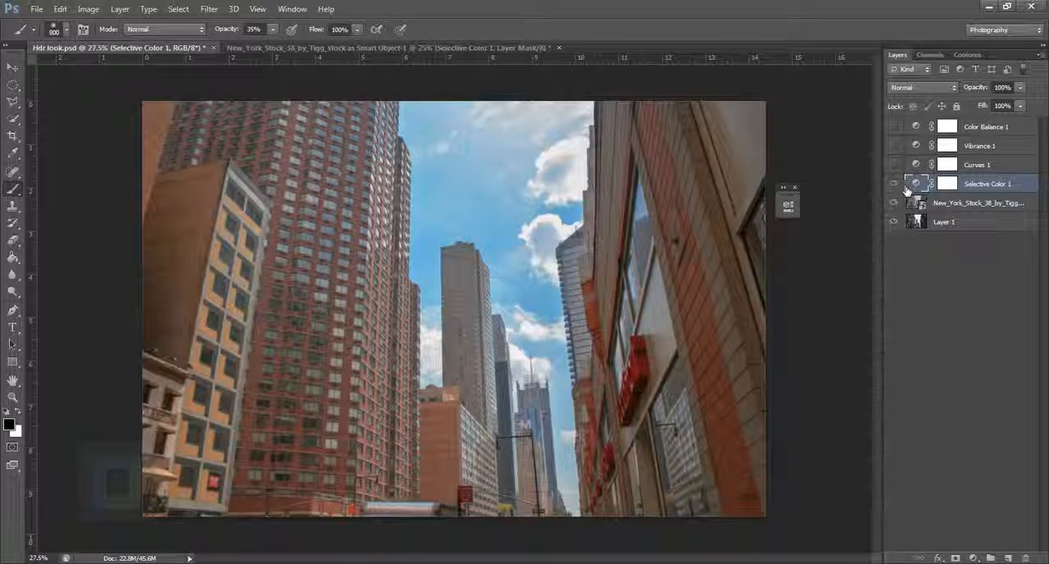
pyautogui.click(500, 47)
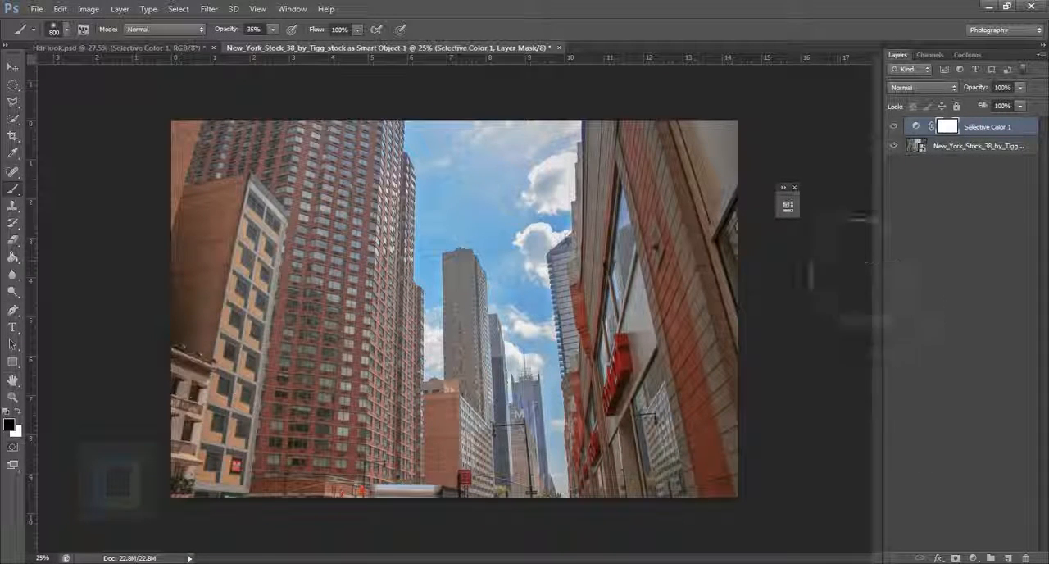
pyautogui.click(793, 187)
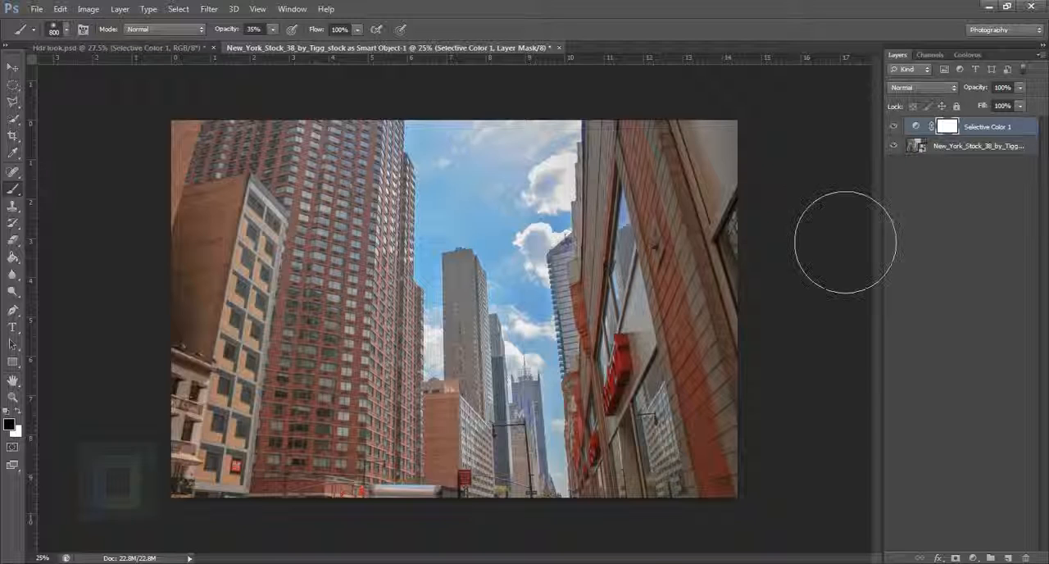
# Compare the photo with and without Selective Color 1, leave that layer hidden and select the Smart Object layer.
pyautogui.click(896, 128)
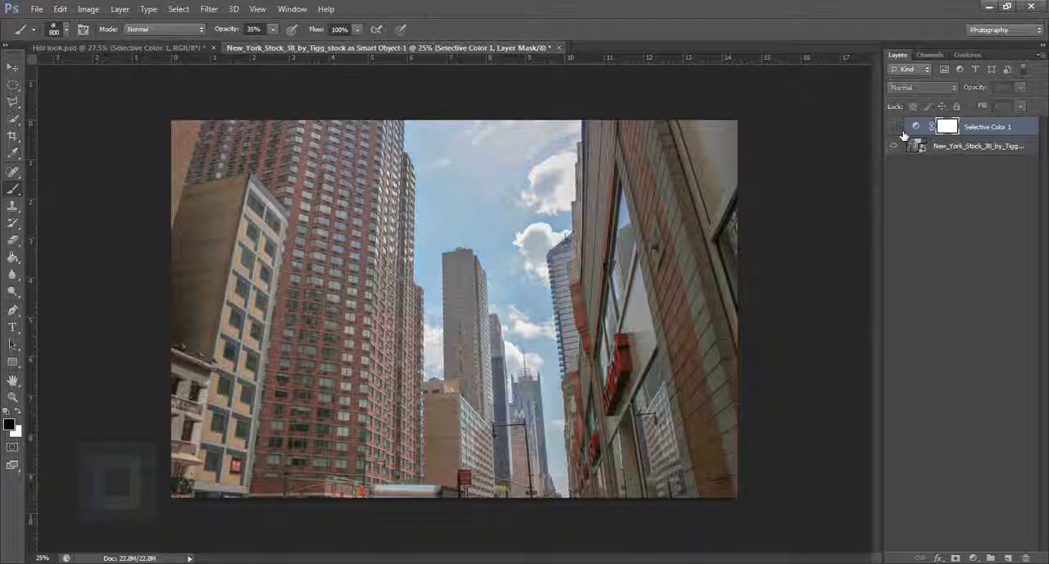
pyautogui.click(897, 129)
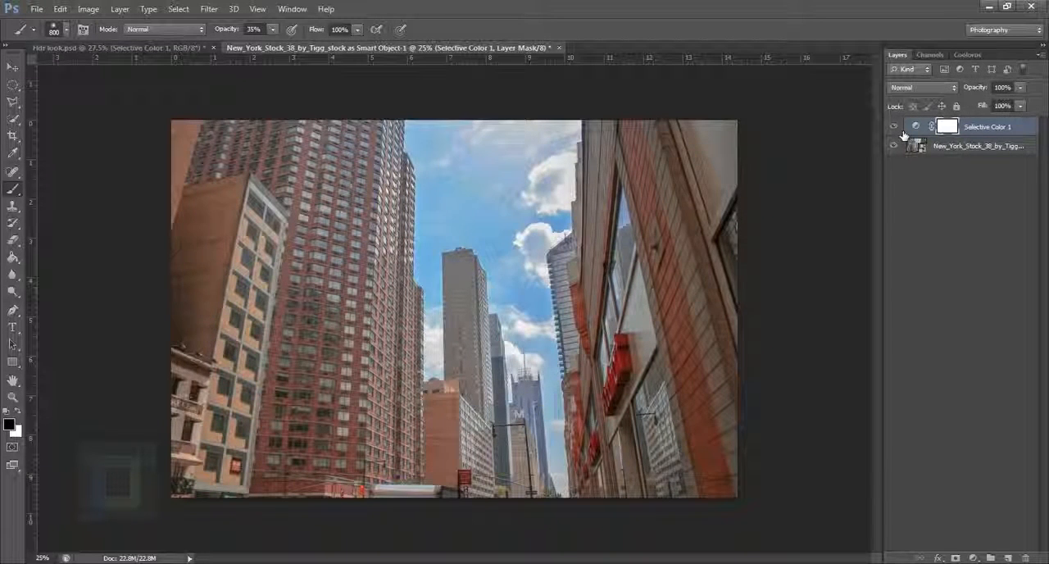
pyautogui.click(902, 133)
pyautogui.click(897, 129)
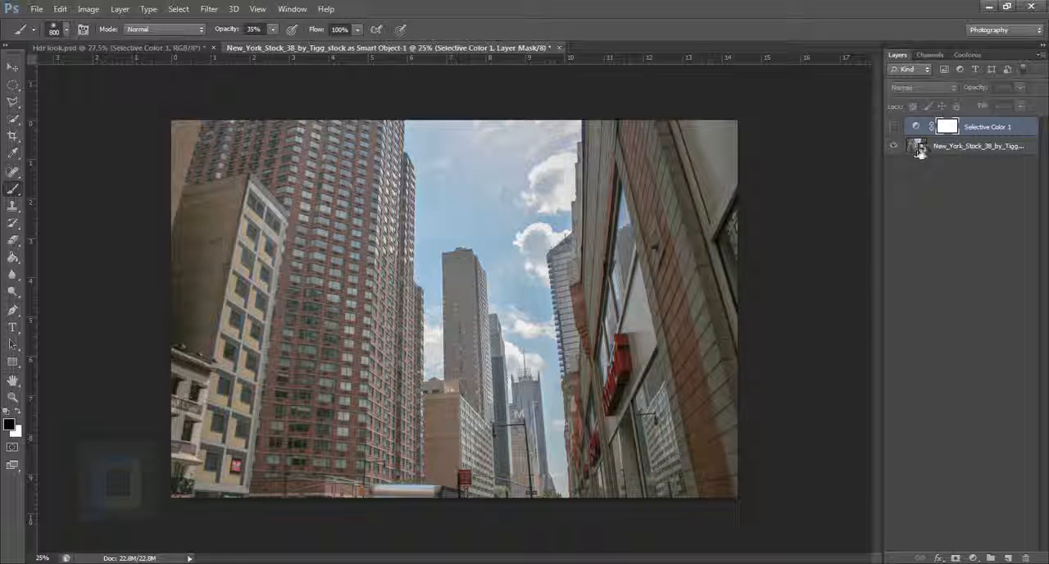
pyautogui.click(923, 156)
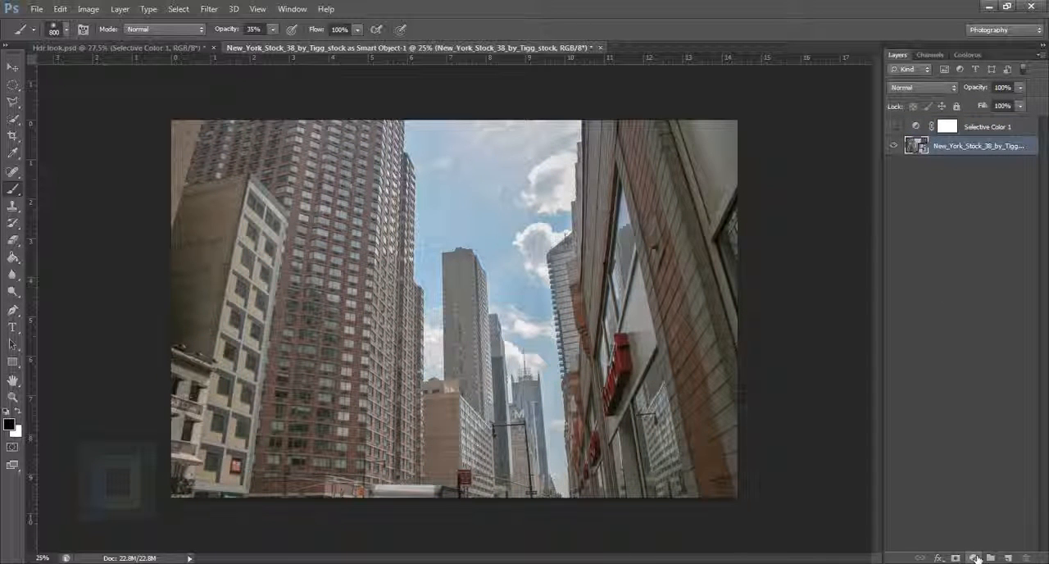
# Try a Vibrance adjustment layer above the Smart Object, first with Saturation +100, instead with Vibrance +100 and Saturation about -2.
pyautogui.click(974, 557)
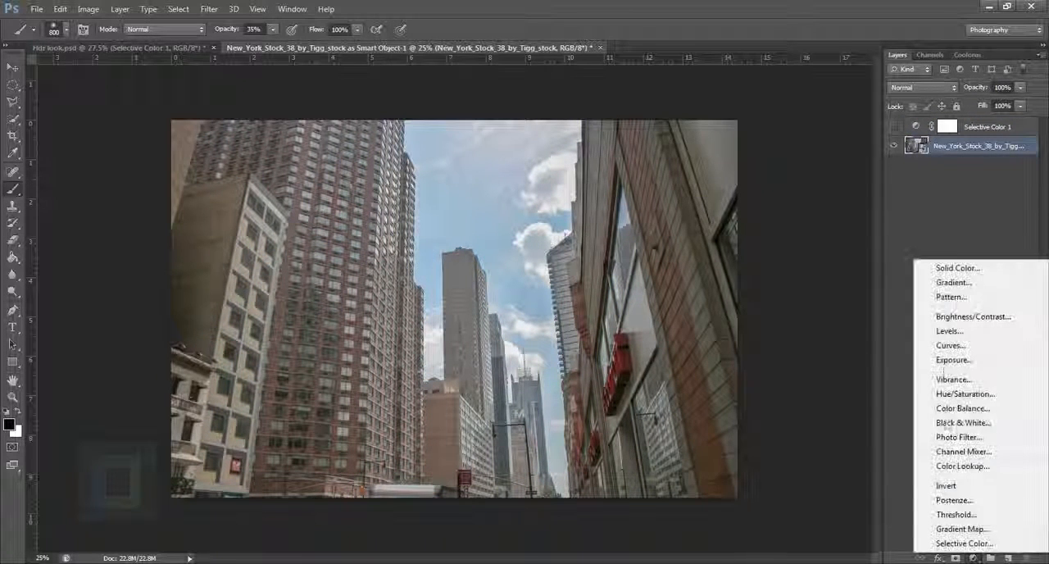
pyautogui.click(953, 380)
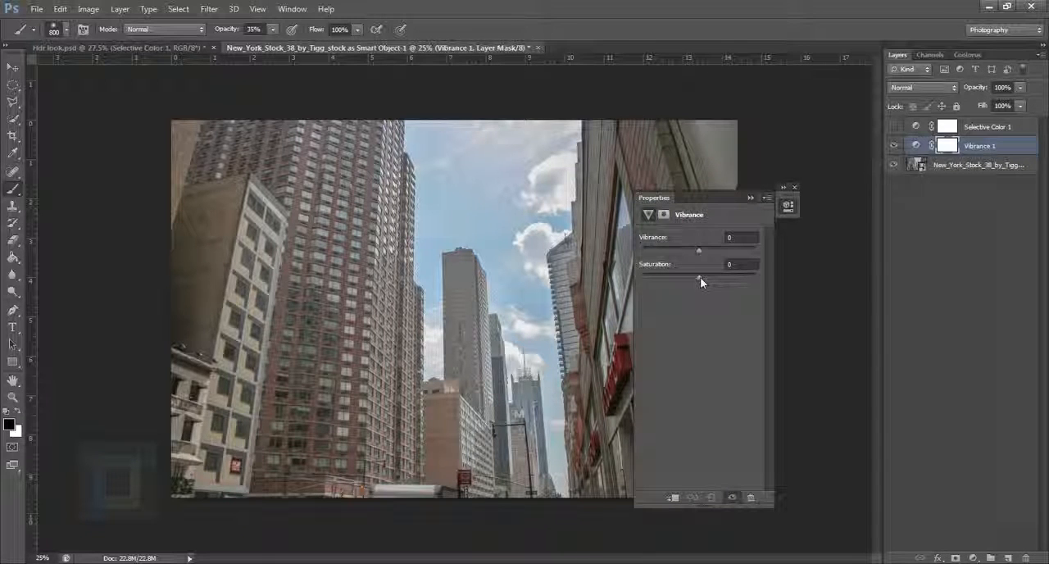
pyautogui.moveTo(700, 277); pyautogui.dragTo(780, 288)
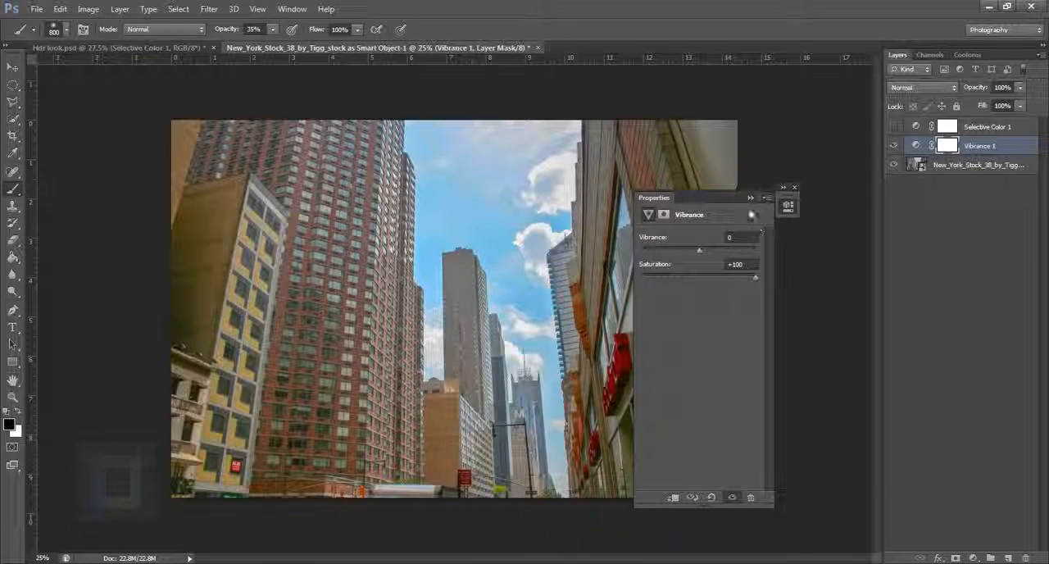
pyautogui.moveTo(719, 199); pyautogui.dragTo(856, 207)
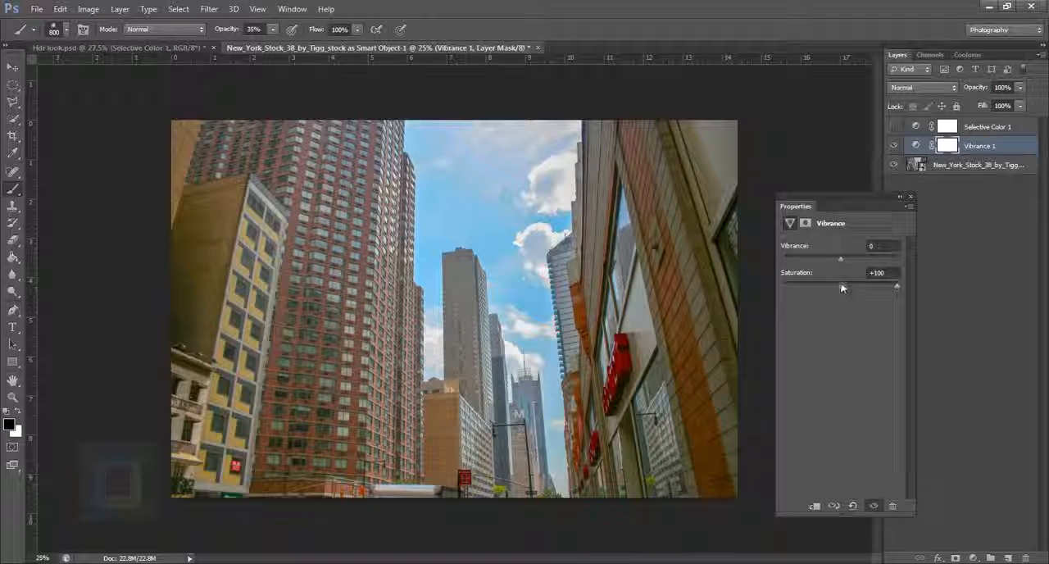
pyautogui.moveTo(841, 259); pyautogui.dragTo(918, 262)
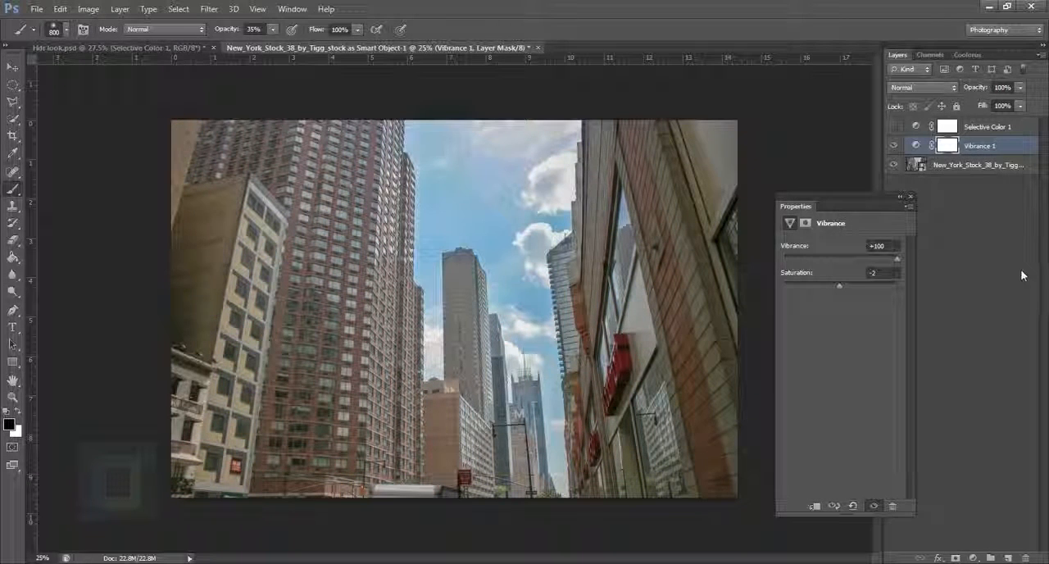
pyautogui.click(899, 197)
# Compare the photo with only the Vibrance 1 layer shown against only the Selective Color 1 layer shown.
pyautogui.click(894, 146)
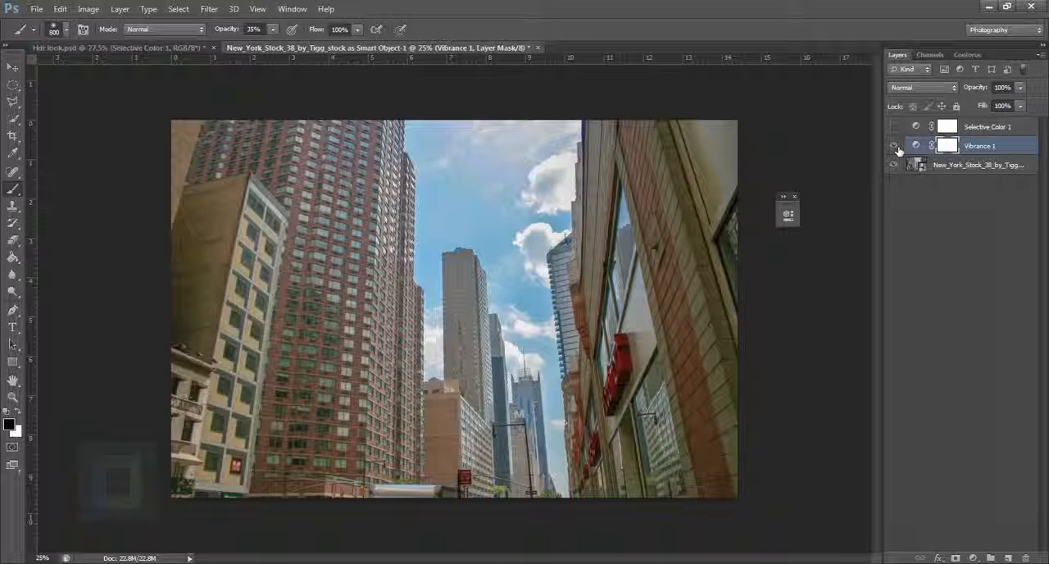
pyautogui.click(896, 130)
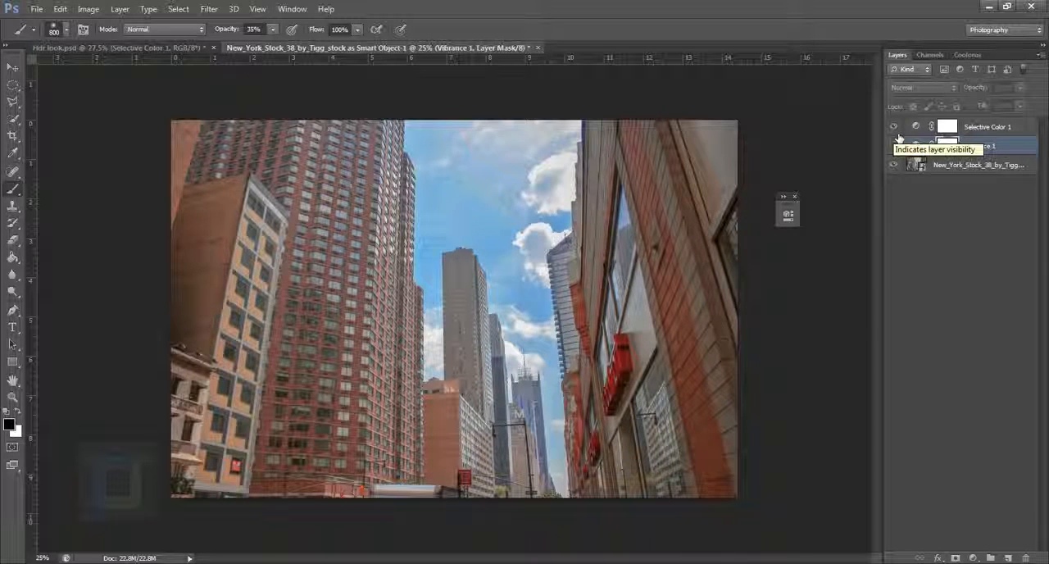
pyautogui.click(895, 129)
pyautogui.click(898, 146)
pyautogui.click(894, 146)
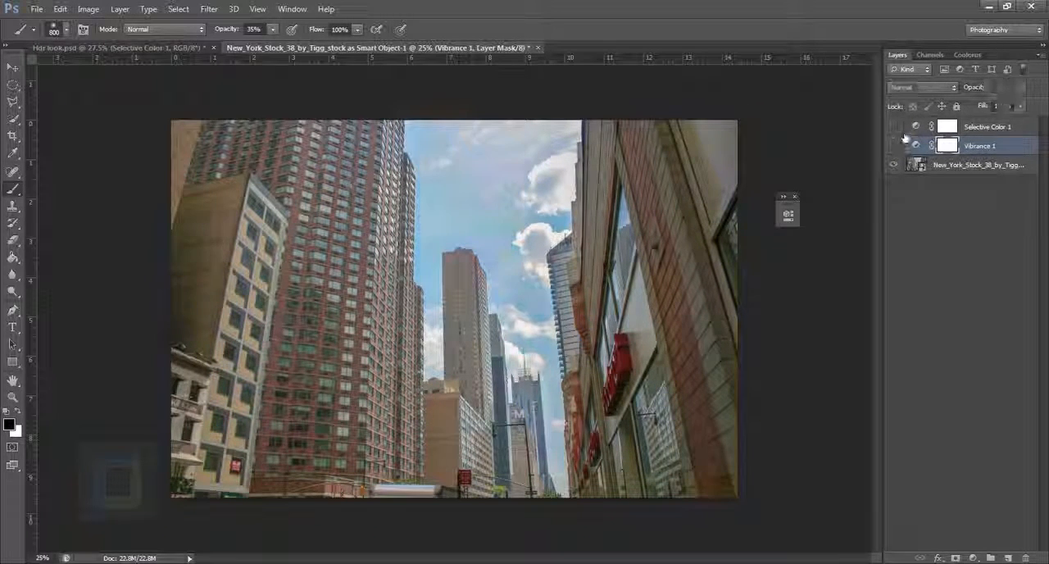
# Make Selective Color 1 visible again, delete the Vibrance 1 layer and select Selective Color 1.
pyautogui.click(895, 127)
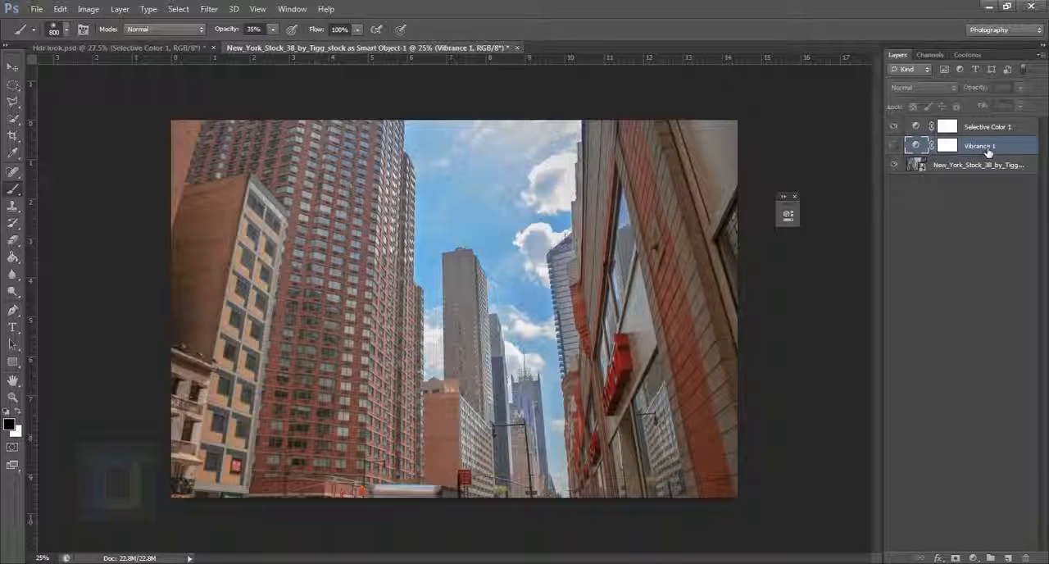
pyautogui.press('Delete')
pyautogui.click(934, 129)
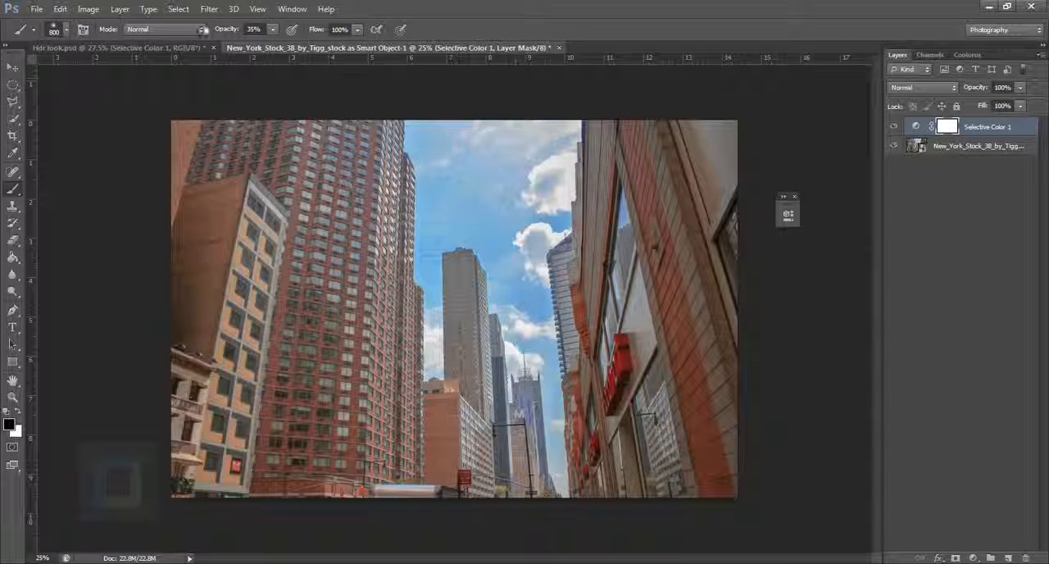
# In Hdr look.psd, show the Curves 1 layer and open its curve settings for reference.
pyautogui.click(91, 47)
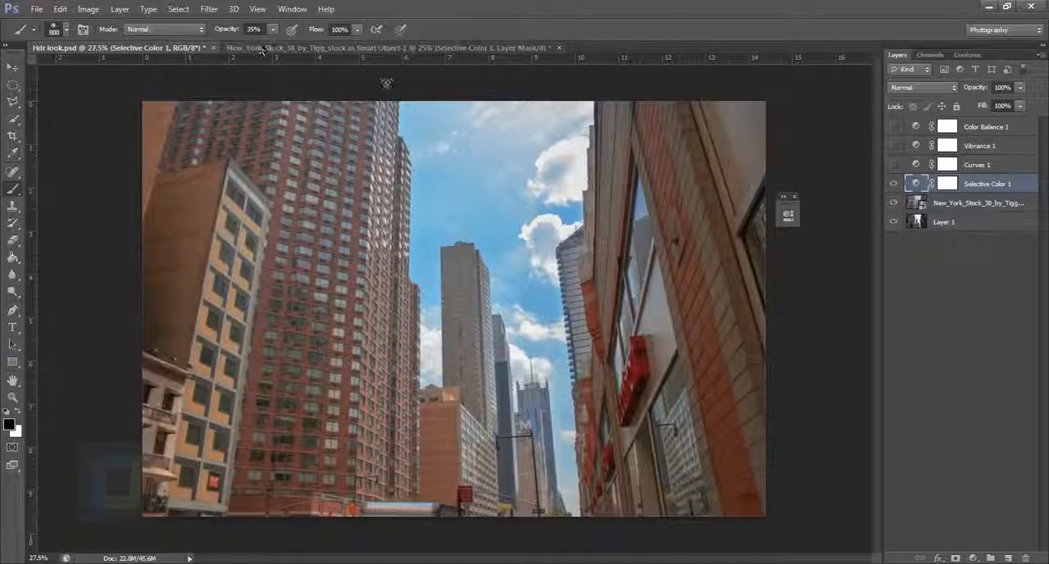
pyautogui.click(894, 165)
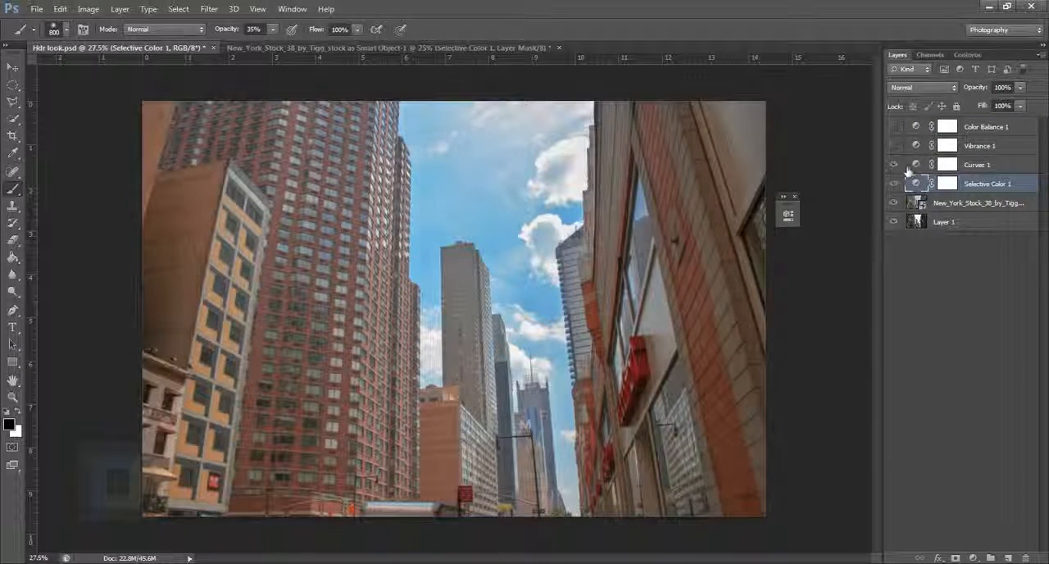
pyautogui.doubleClick(916, 165)
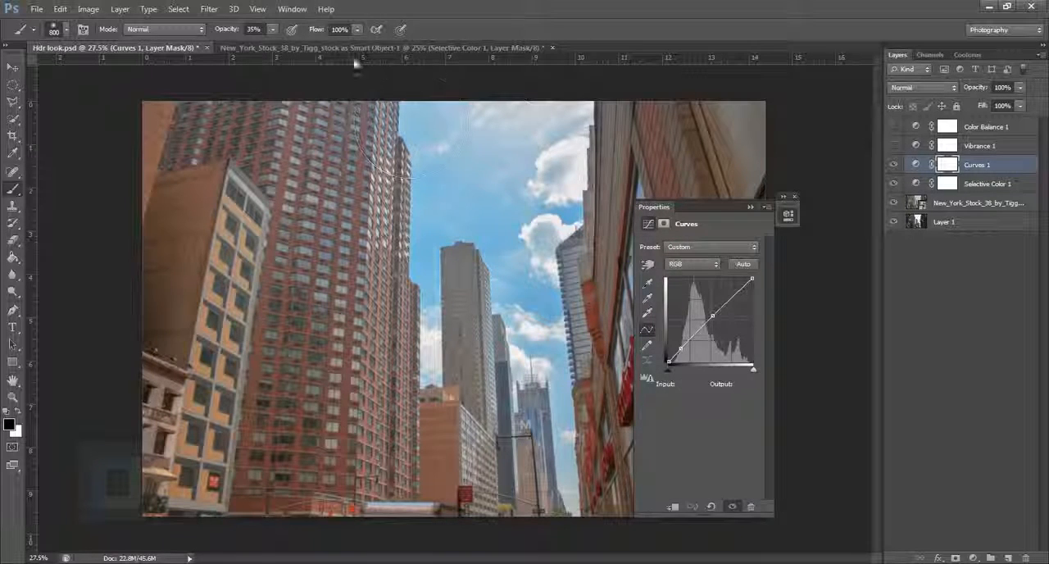
# In the New York document, add a Curves layer above Selective Color 1 with points at input 121, output 131 and input 26, output 28.
pyautogui.click(353, 48)
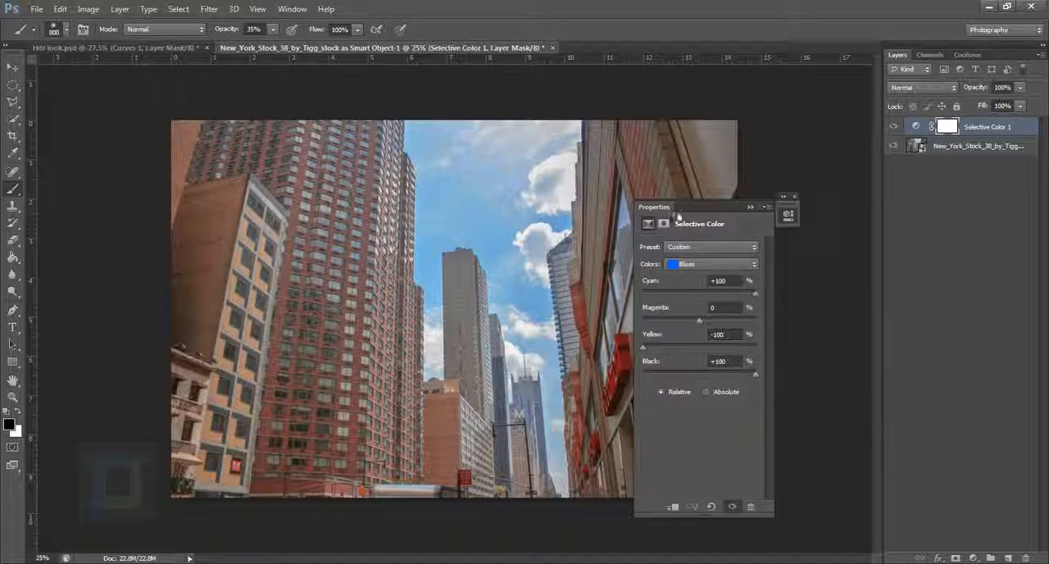
pyautogui.click(795, 196)
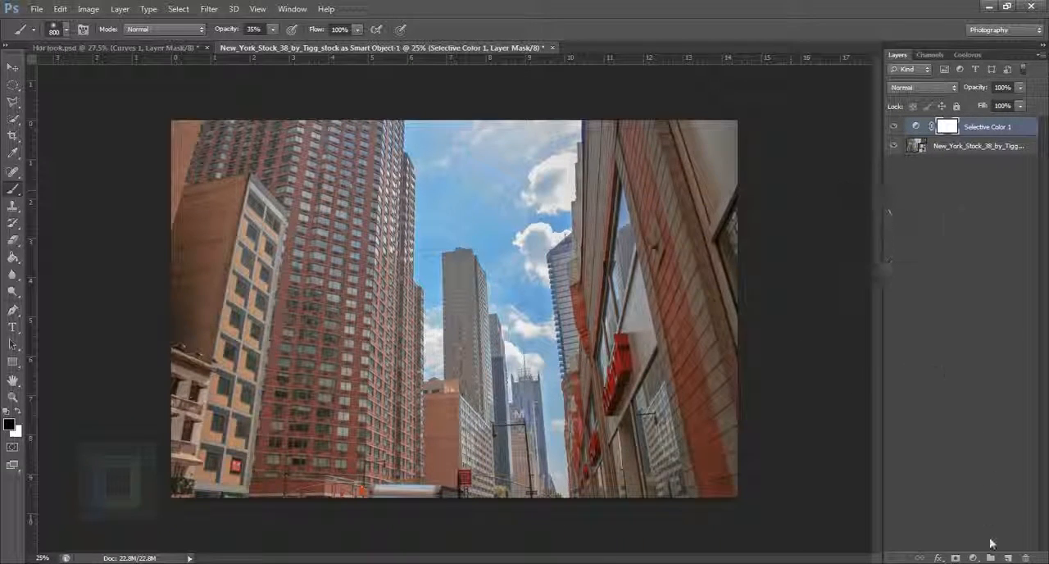
pyautogui.click(973, 558)
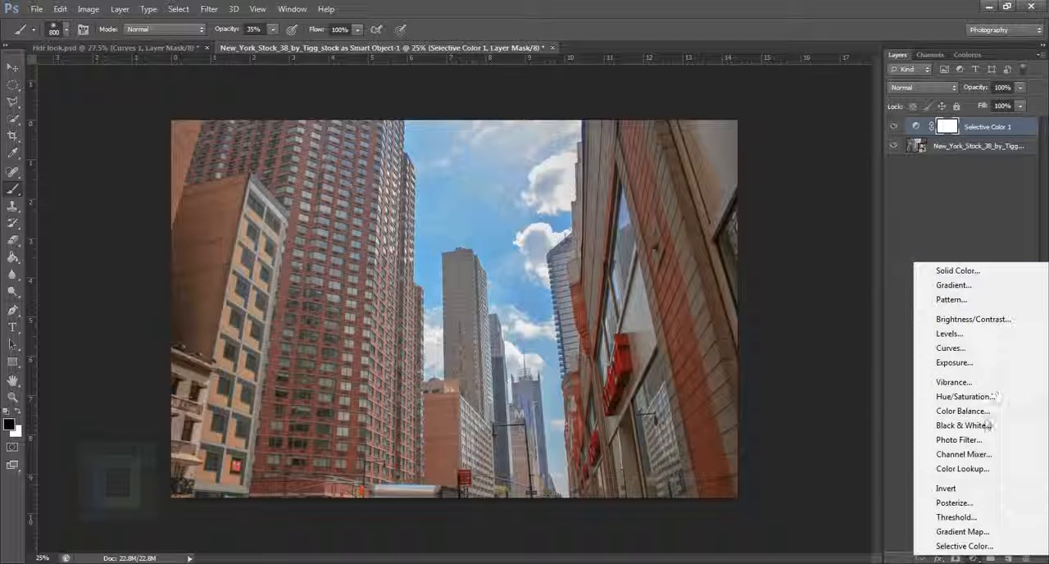
pyautogui.click(952, 348)
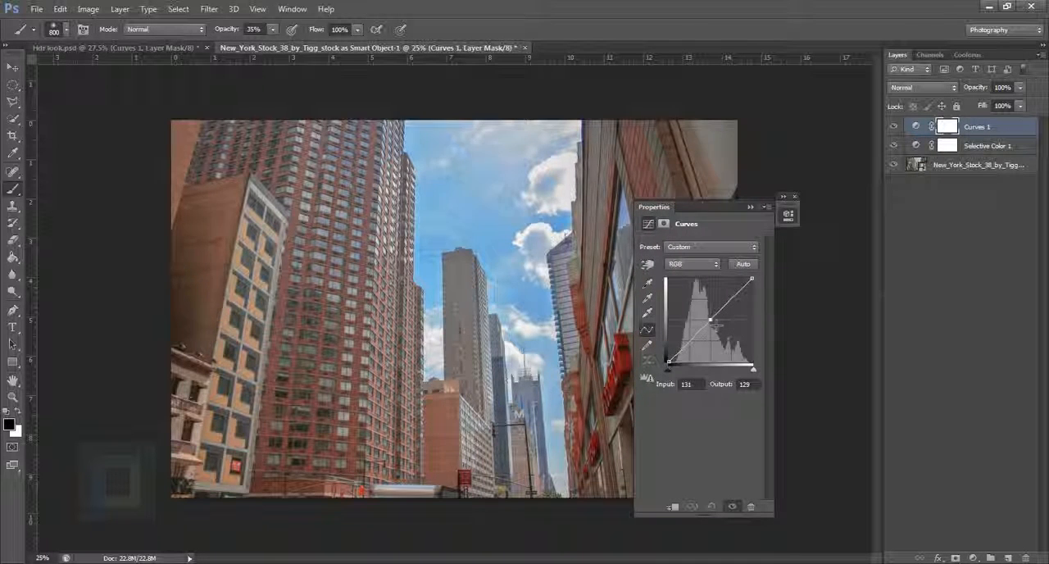
pyautogui.moveTo(708, 321); pyautogui.dragTo(708, 317)
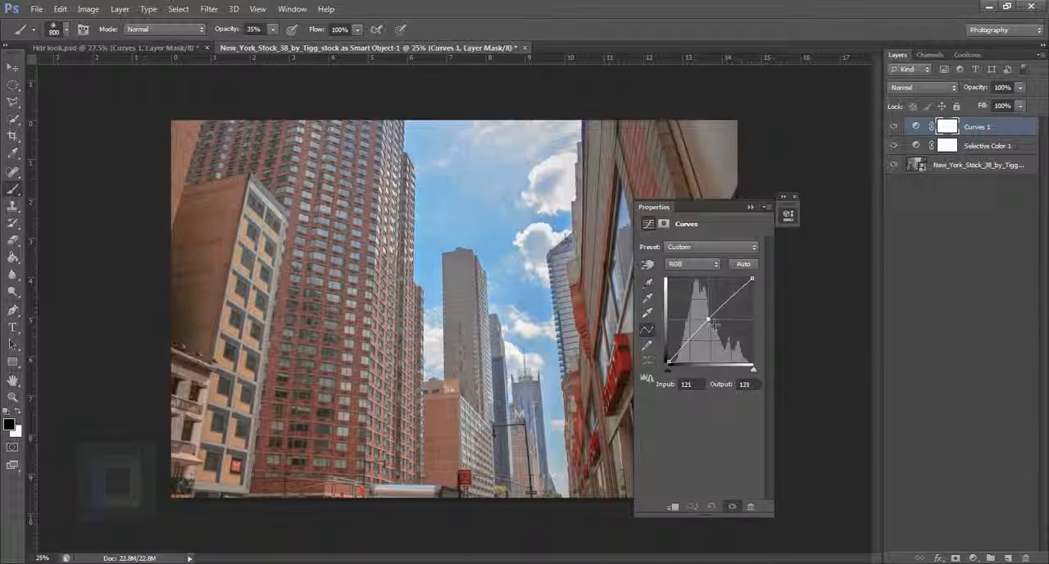
pyautogui.click(680, 349)
pyautogui.moveTo(685, 354); pyautogui.dragTo(677, 354)
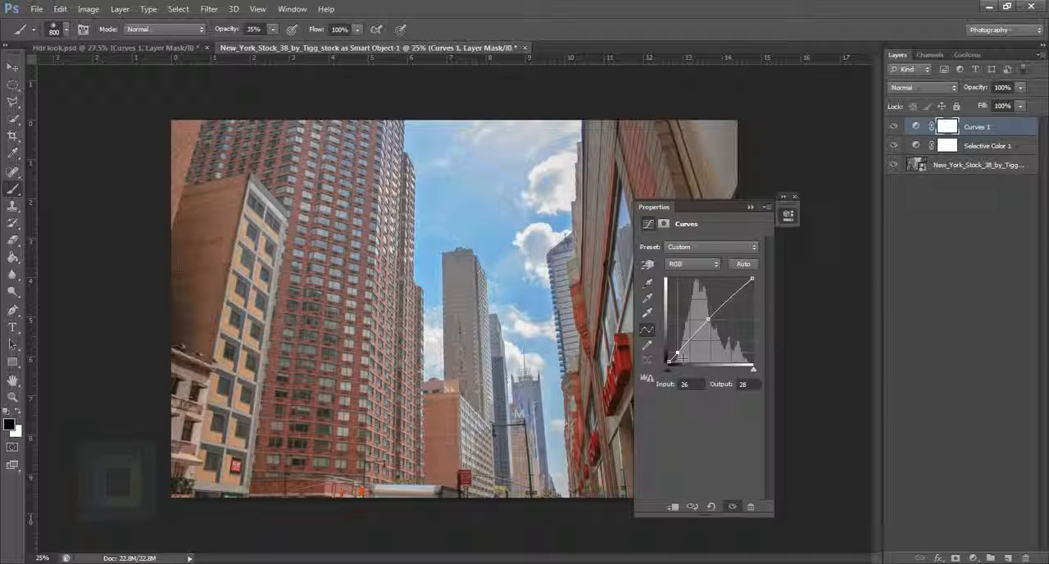
# Put away the Curves properties and compare the photo with and without the Curves 1 layer.
pyautogui.moveTo(703, 207); pyautogui.dragTo(851, 217)
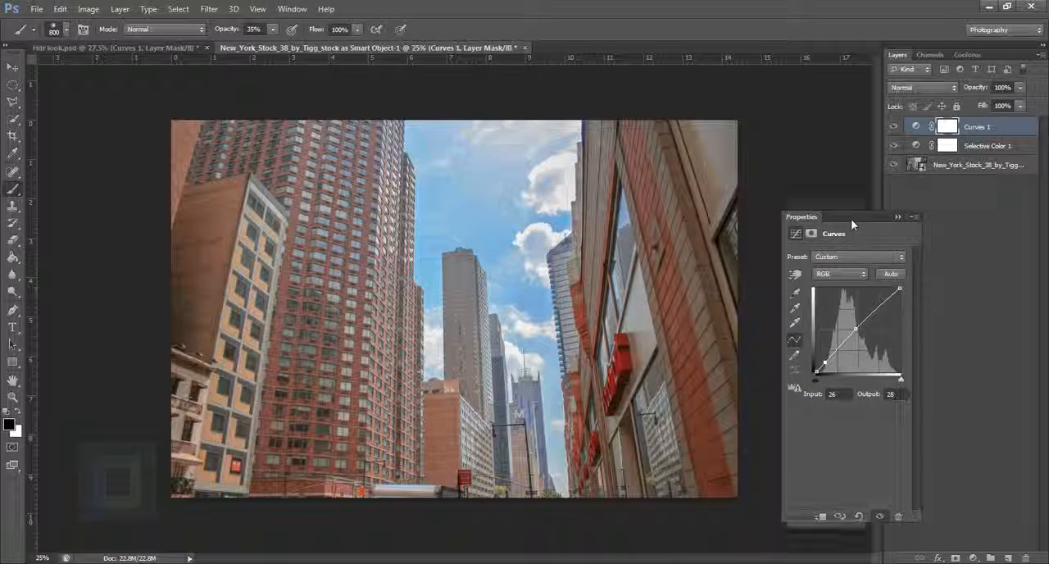
pyautogui.click(905, 208)
pyautogui.click(894, 127)
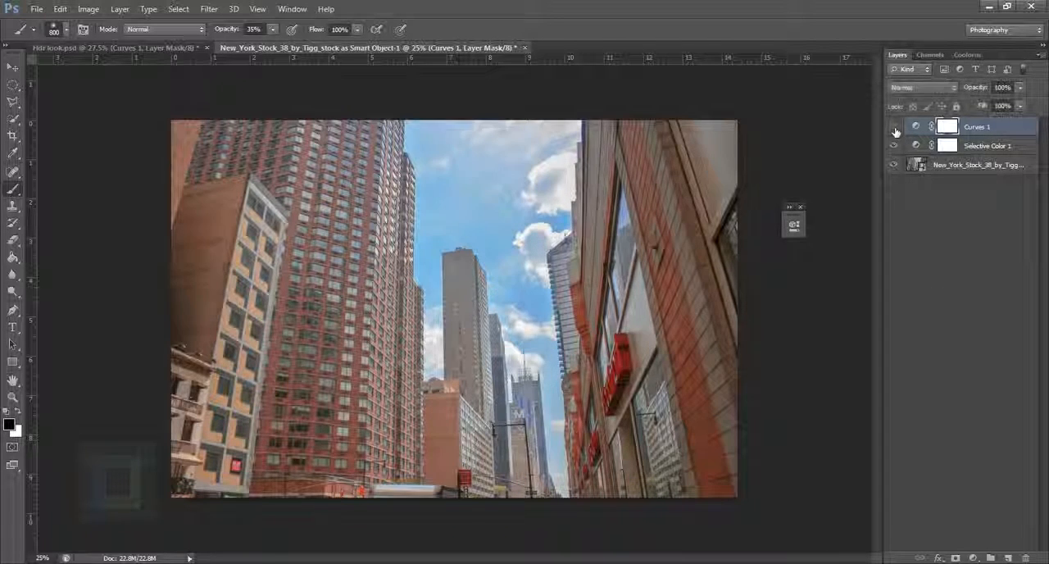
pyautogui.click(893, 127)
# In Hdr look.psd, put away the adjustment properties, then select and show the Vibrance 1 layer.
pyautogui.click(174, 48)
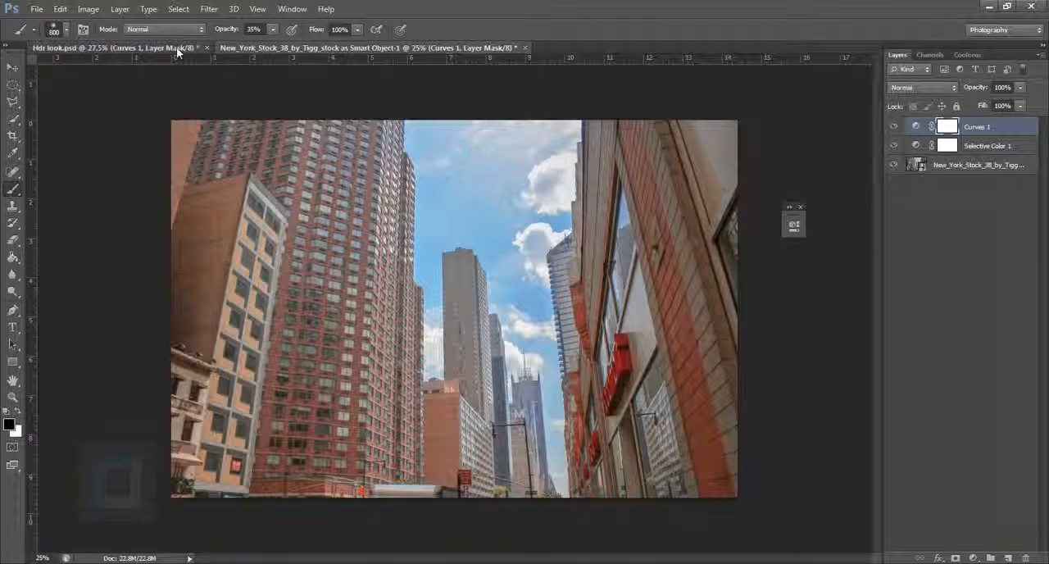
pyautogui.click(801, 207)
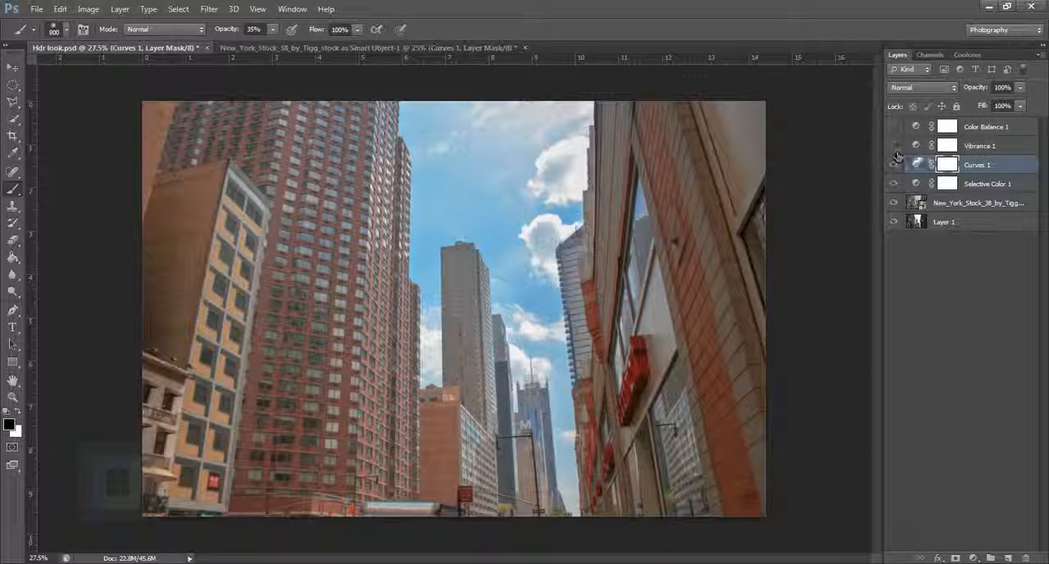
pyautogui.click(902, 148)
pyautogui.click(894, 146)
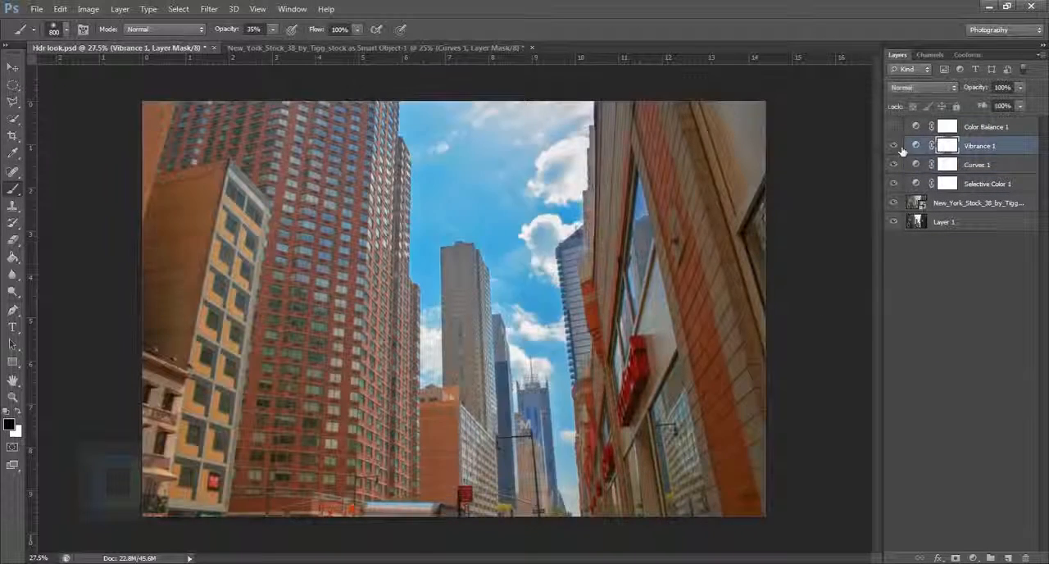
# Return to the New York document and add a Vibrance adjustment layer above Curves 1.
pyautogui.click(336, 47)
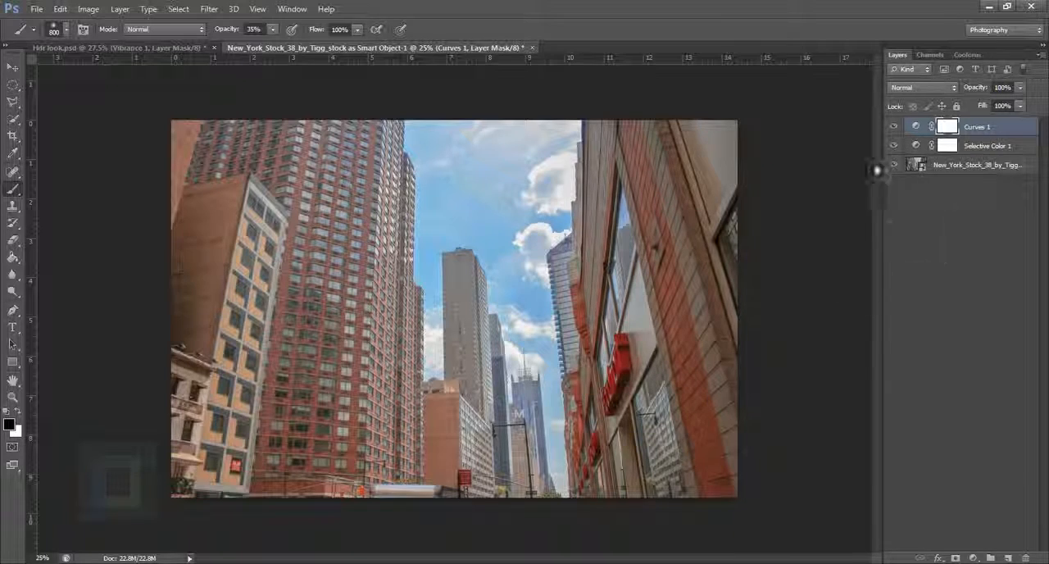
pyautogui.keyDown('alt'); pyautogui.click(896, 167); pyautogui.keyUp('alt')
pyautogui.keyDown('alt'); pyautogui.click(897, 166); pyautogui.keyUp('alt')
pyautogui.click(981, 559)
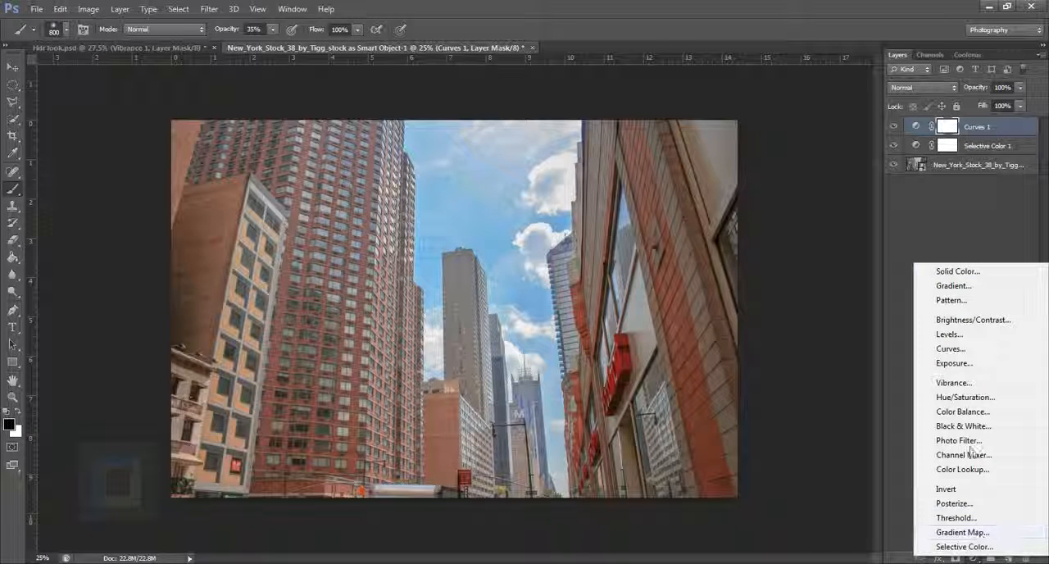
pyautogui.click(974, 383)
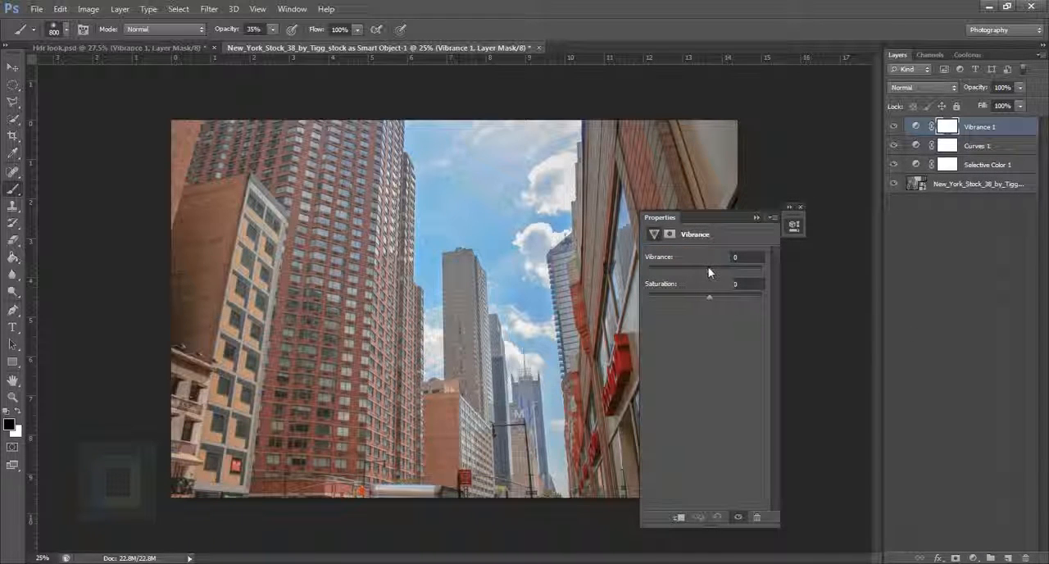
# Set the new layer's Vibrance to about +69 and put away its properties.
pyautogui.moveTo(708, 269); pyautogui.dragTo(817, 259)
pyautogui.moveTo(690, 219); pyautogui.dragTo(890, 259)
pyautogui.moveTo(951, 316)
pyautogui.mouseDown()
pyautogui.moveTo(926, 318)
pyautogui.moveTo(941, 314)
pyautogui.mouseUp()
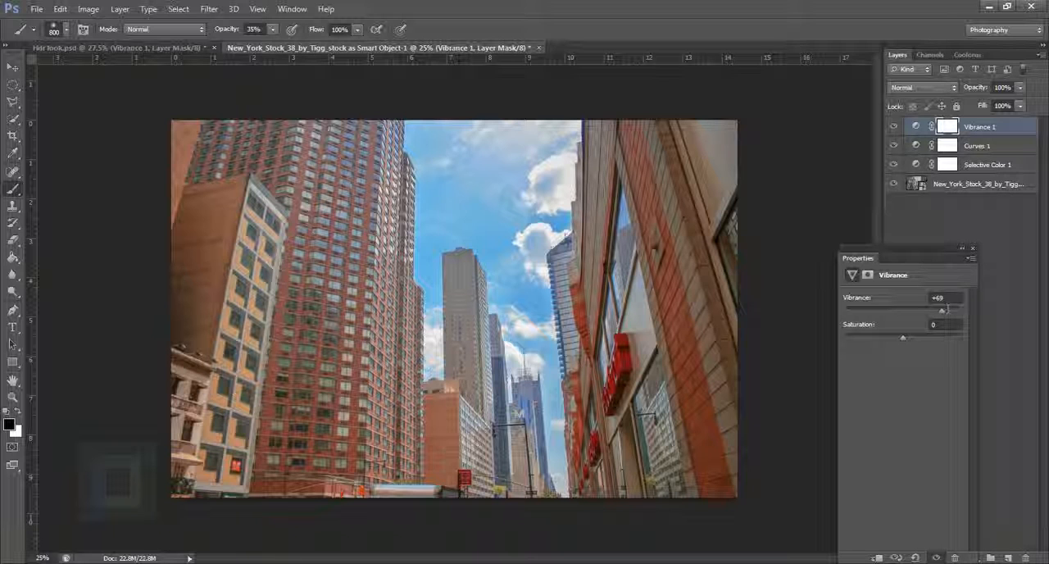
pyautogui.moveTo(944, 317); pyautogui.dragTo(940, 313)
pyautogui.click(962, 248)
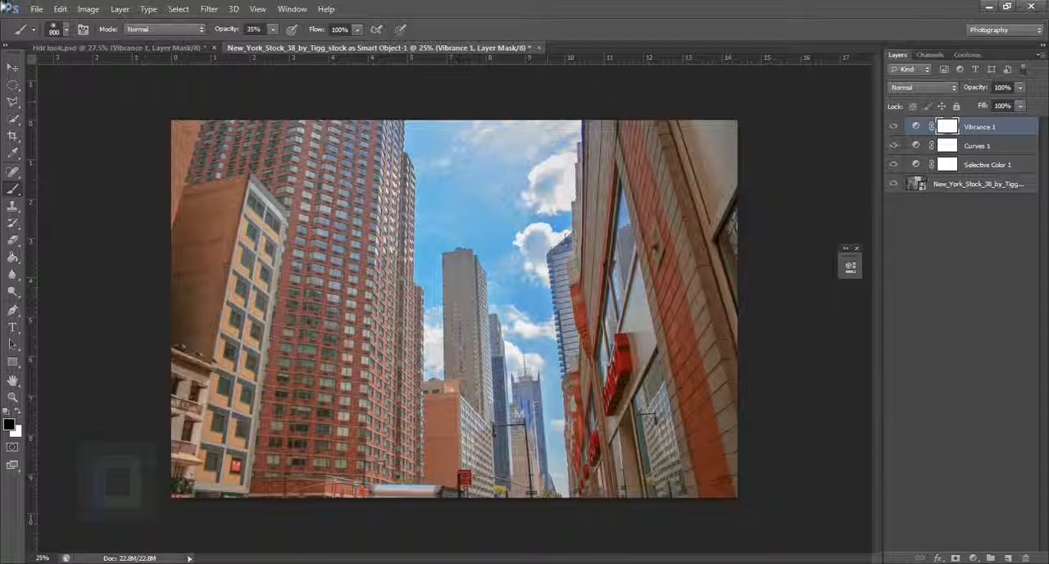
# In Hdr look.psd, show the Color Balance 1 layer and open its settings.
pyautogui.click(106, 48)
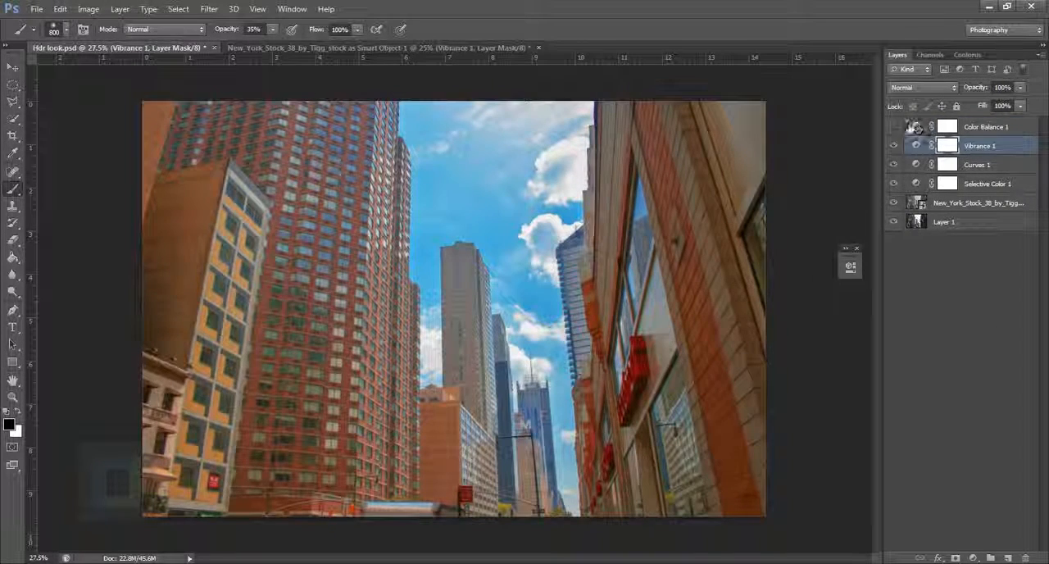
pyautogui.click(922, 132)
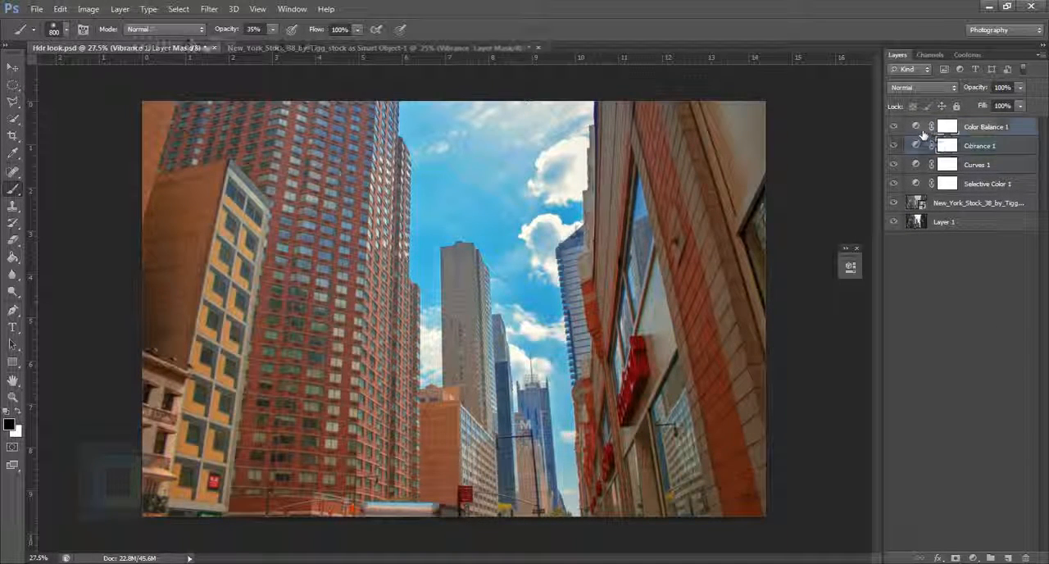
pyautogui.doubleClick(919, 130)
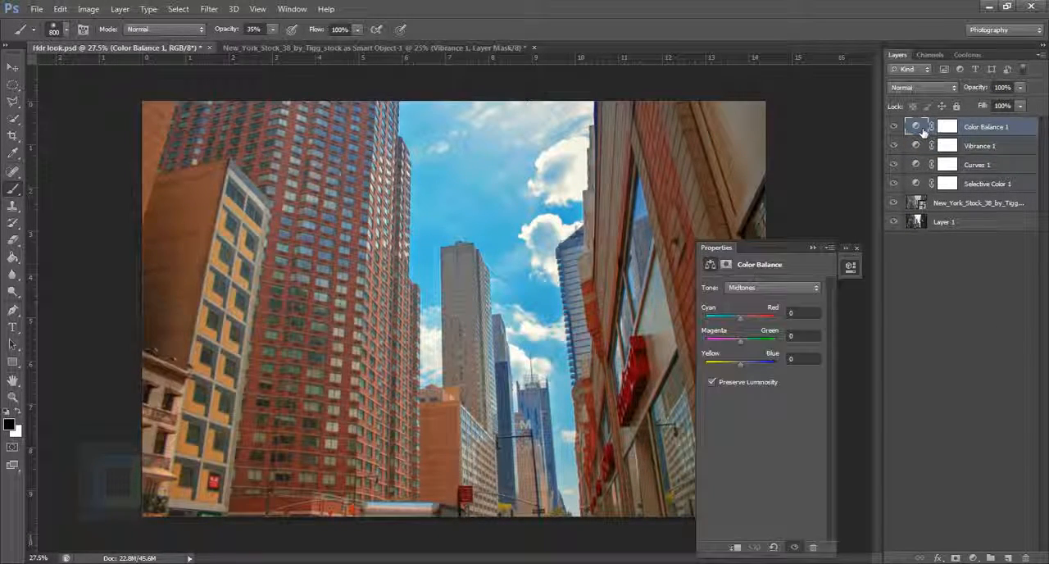
# Display the Color Balance settings for Shadows and compare the photo with Preserve Luminosity off and on.
pyautogui.click(763, 288)
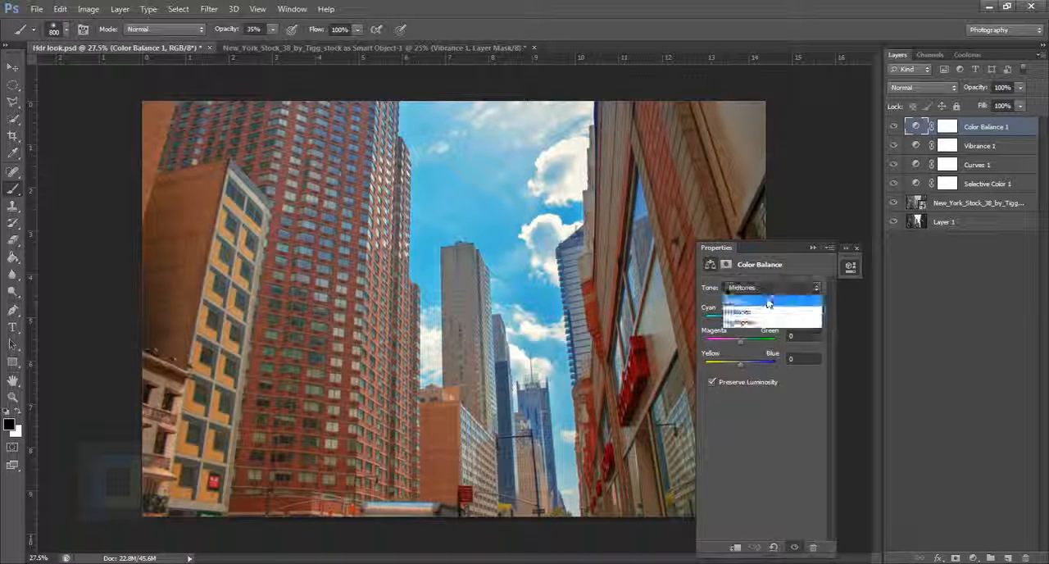
pyautogui.click(766, 299)
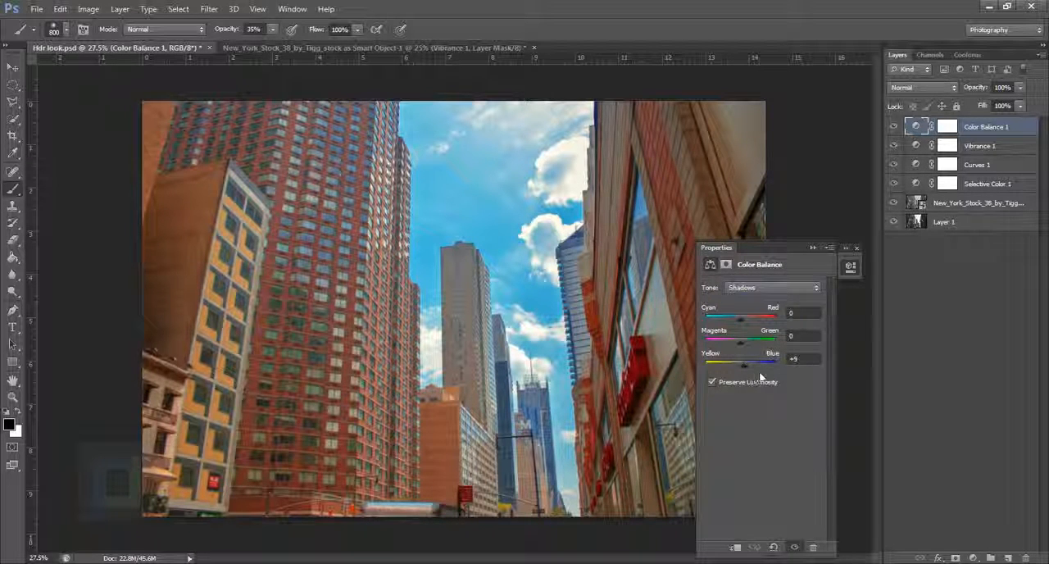
pyautogui.click(713, 382)
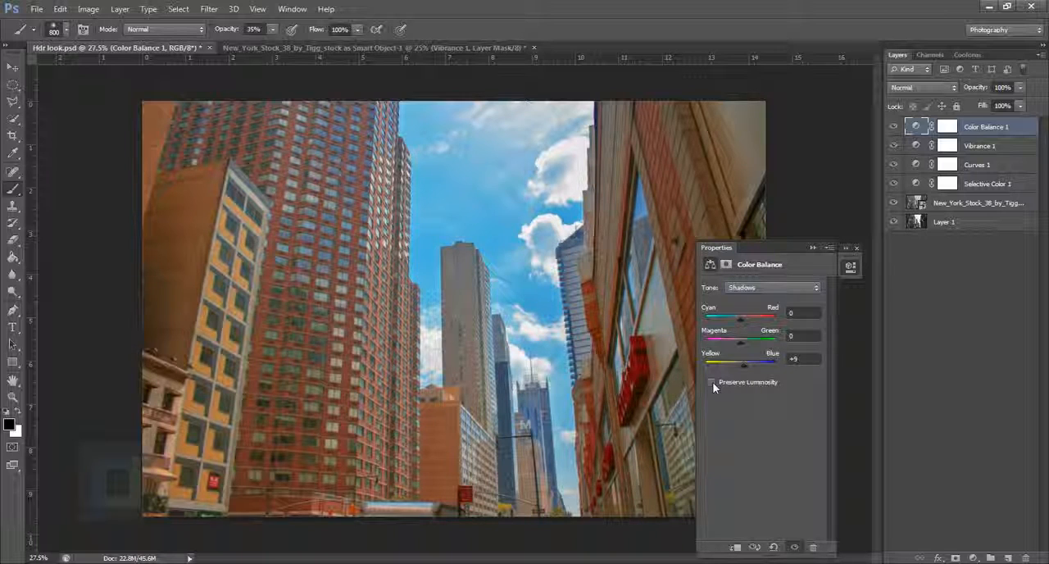
pyautogui.click(712, 382)
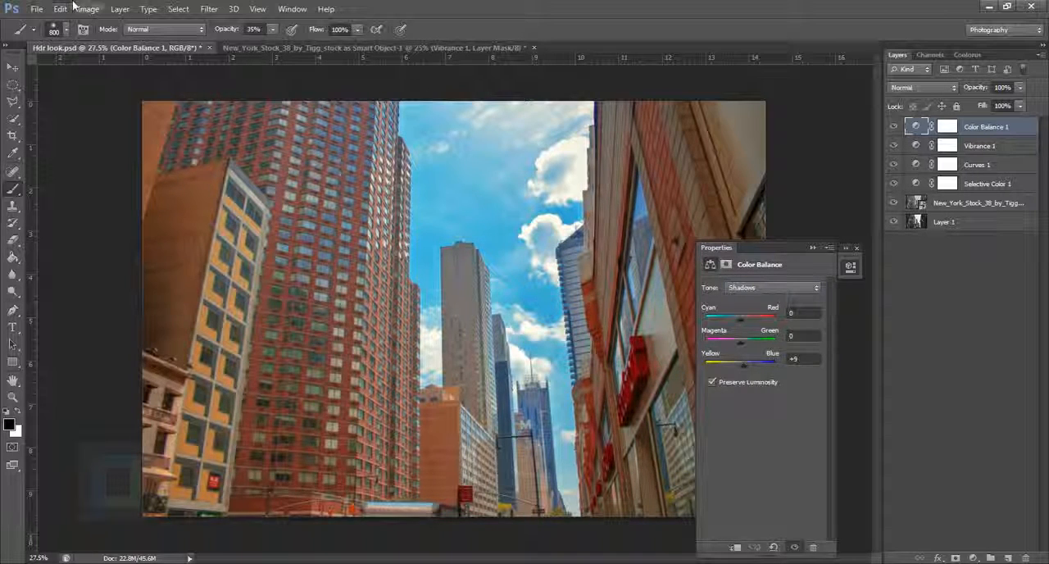
# Return to the New York document, put away the Vibrance properties and add a Color Balance adjustment layer above Vibrance 1.
pyautogui.click(373, 48)
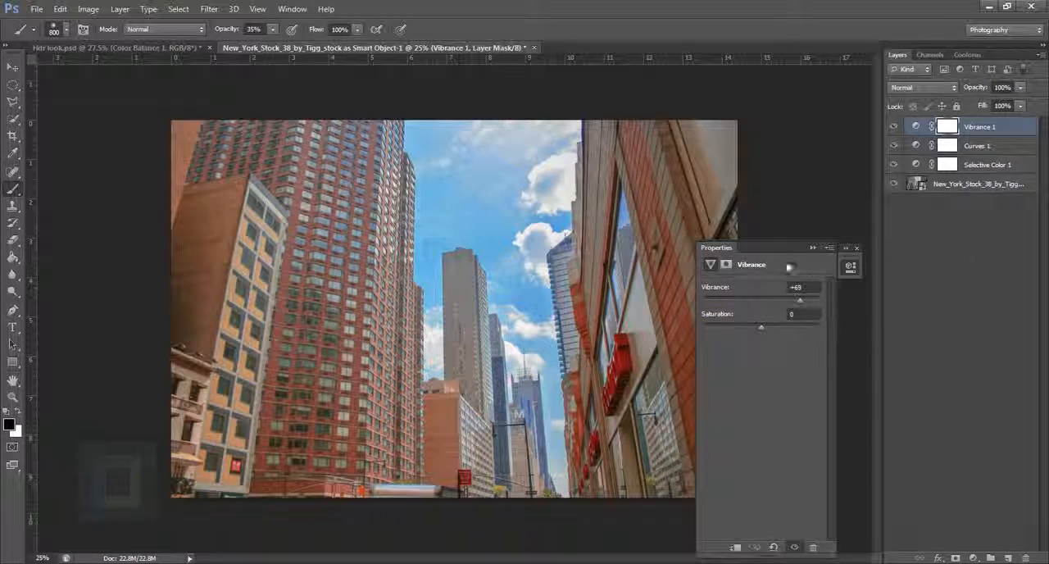
pyautogui.click(814, 247)
pyautogui.click(973, 557)
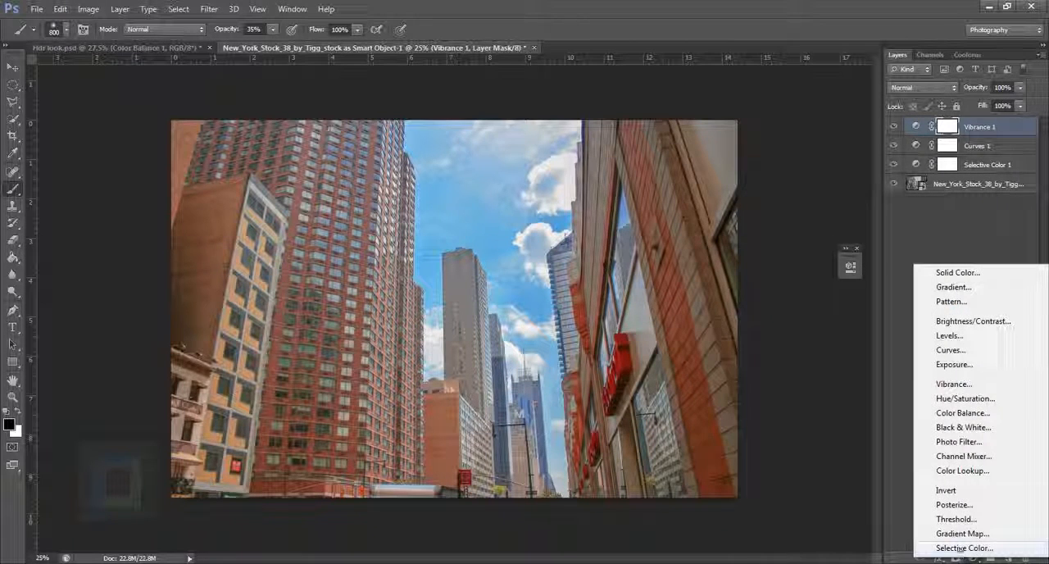
pyautogui.click(963, 413)
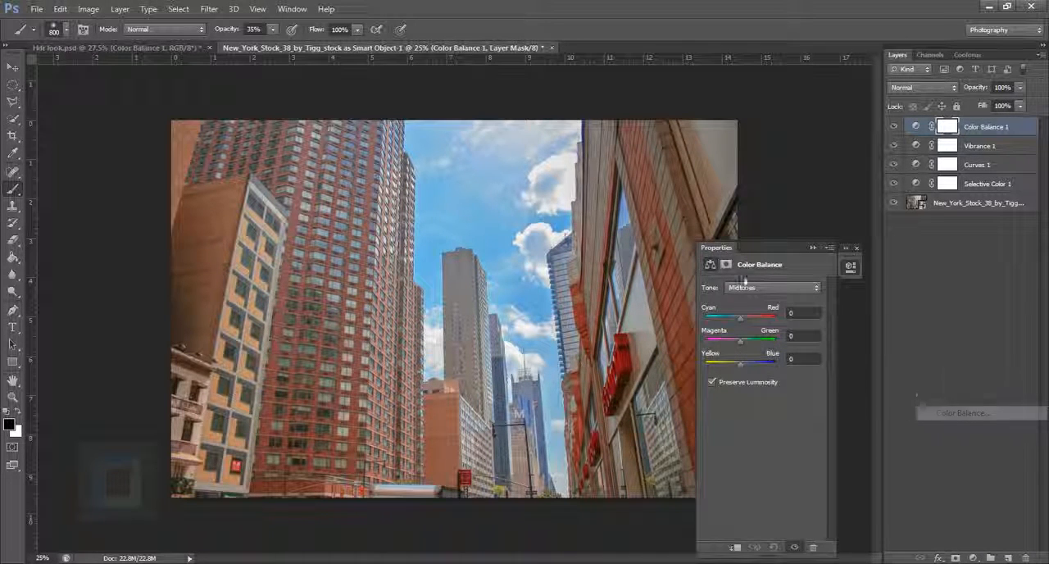
# Set the Color Balance layer's Shadows to +9 on the Yellow–Blue slider and put away its properties.
pyautogui.click(749, 290)
pyautogui.click(702, 413)
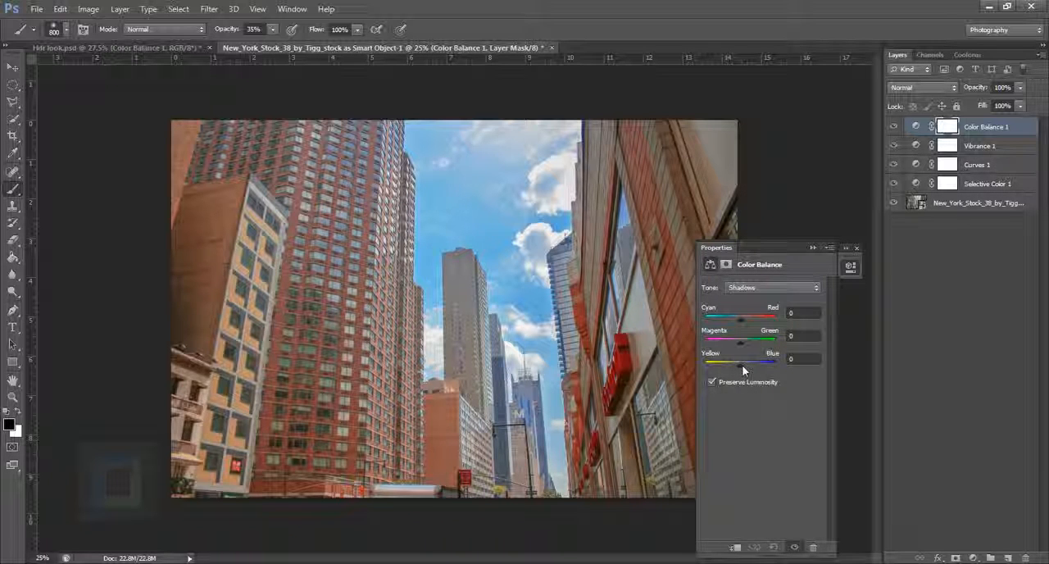
pyautogui.moveTo(742, 365); pyautogui.dragTo(744, 365)
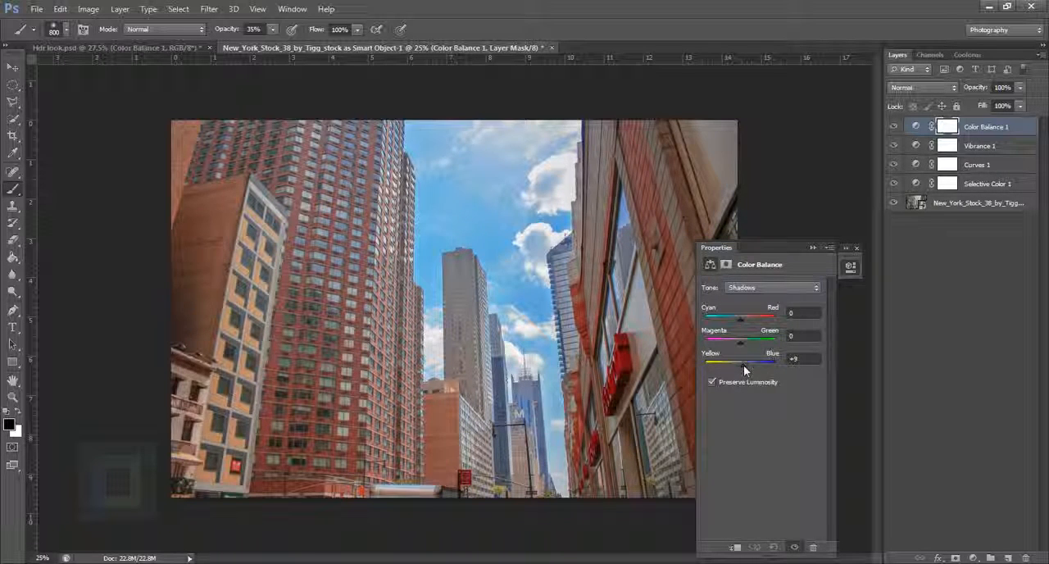
pyautogui.click(813, 248)
# In Hdr look.psd, examine the Highlights settings of the Color Balance 1 layer, then put away its properties.
pyautogui.click(101, 47)
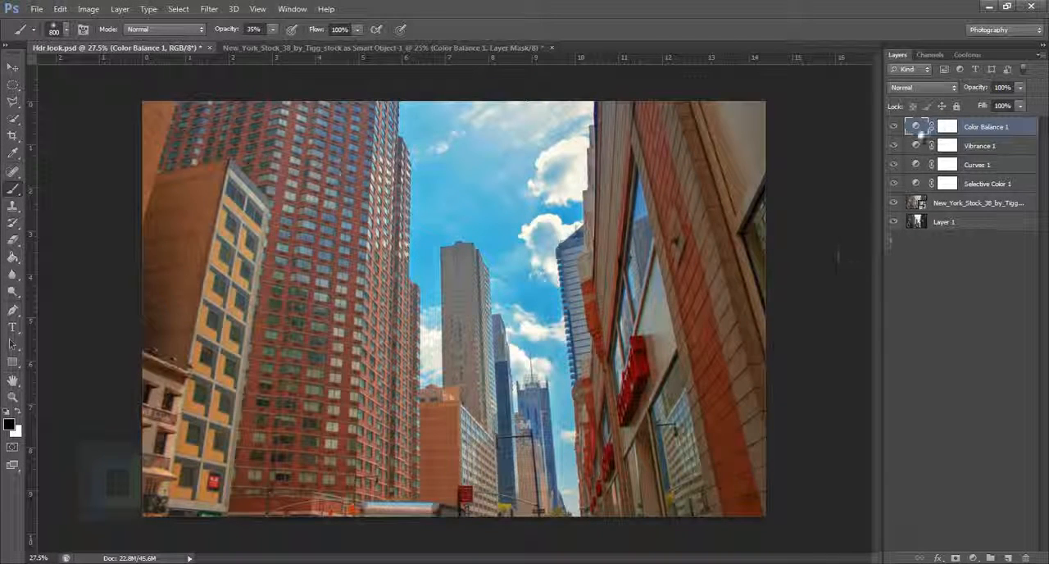
pyautogui.doubleClick(916, 126)
pyautogui.click(742, 288)
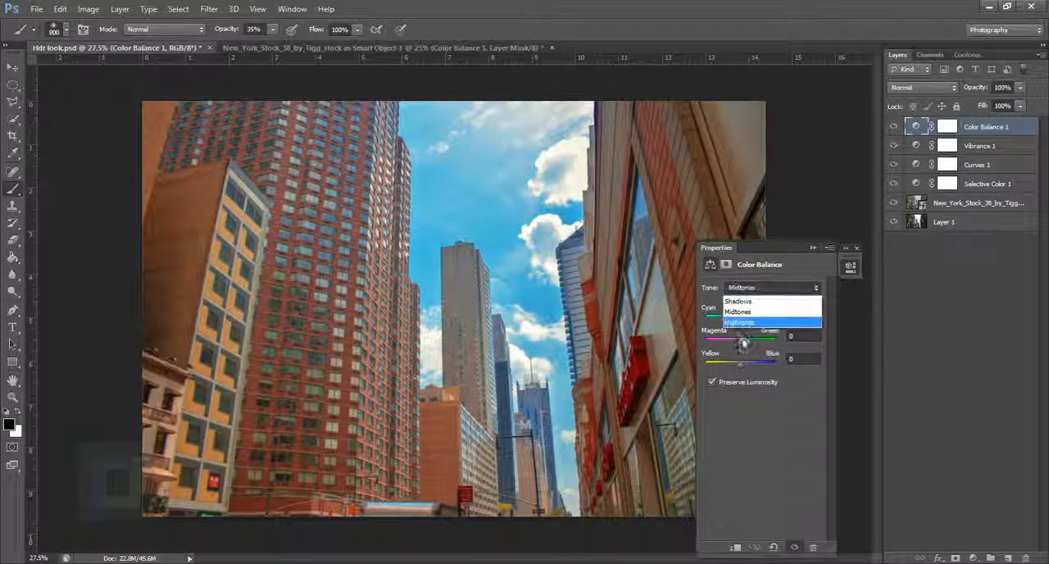
pyautogui.click(742, 324)
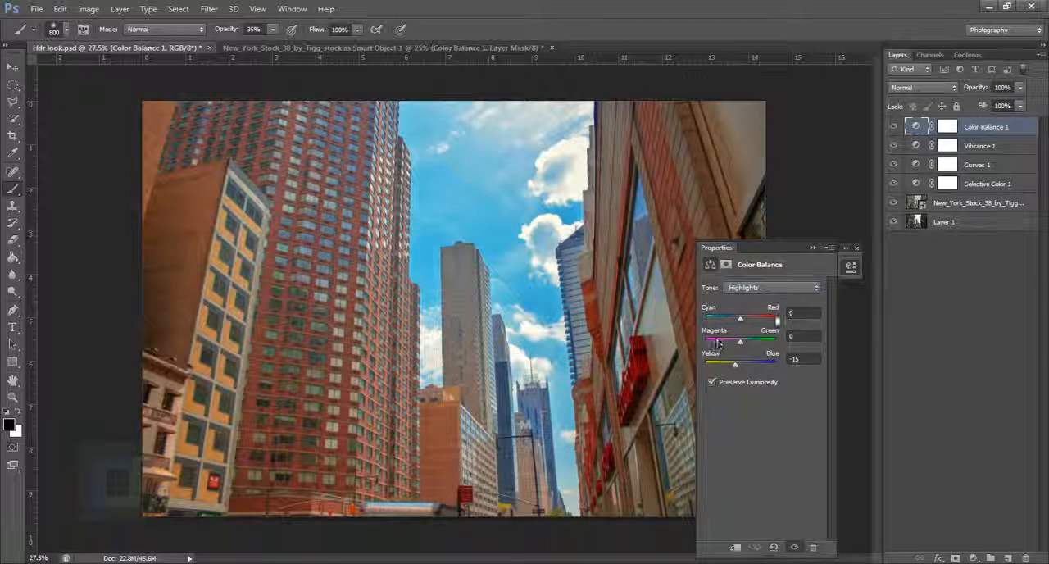
pyautogui.click(813, 247)
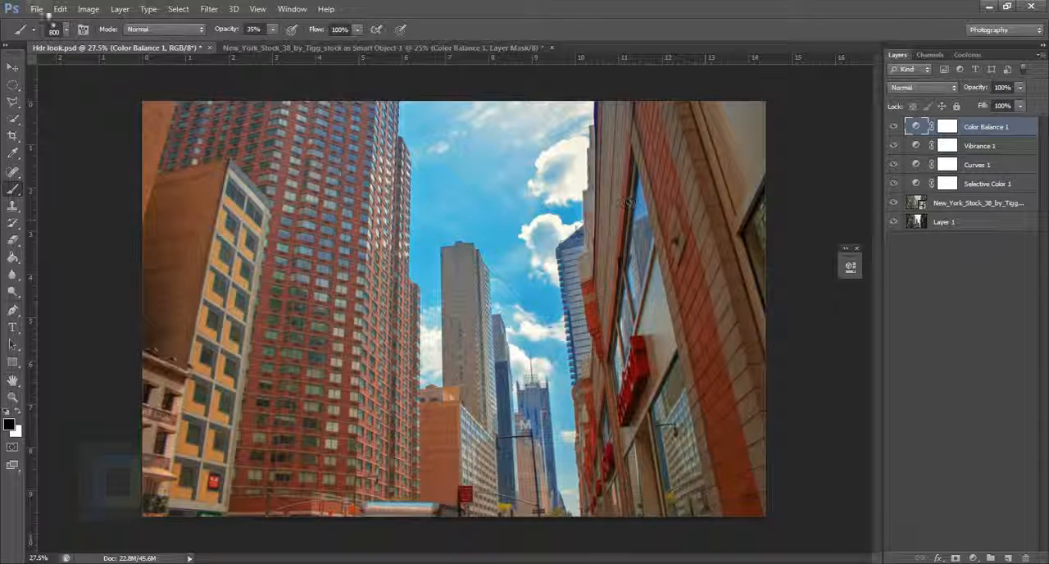
# In the New York document, shift the Color Balance 1 layer's Highlights slightly toward yellow.
pyautogui.click(290, 47)
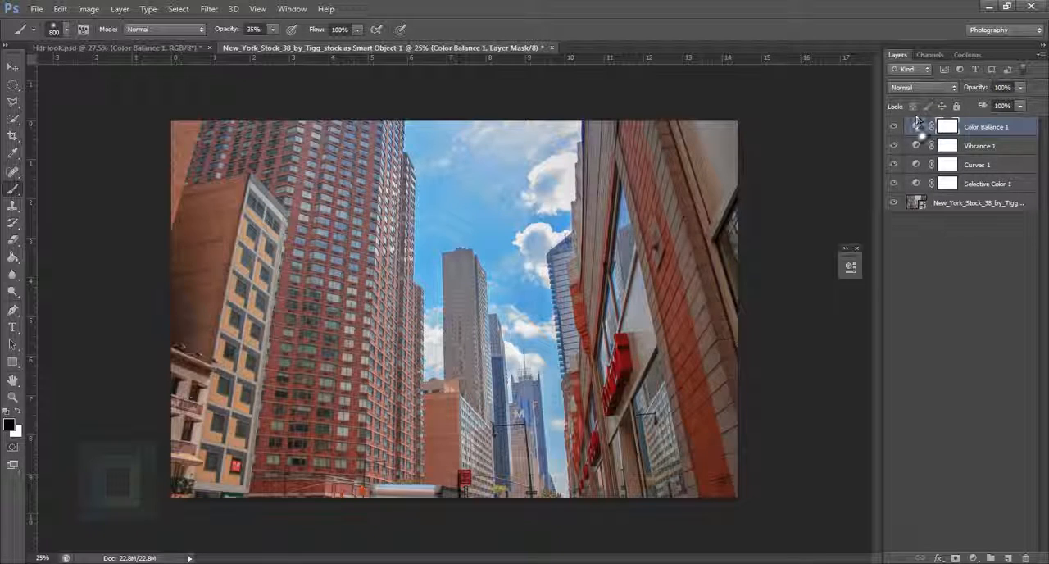
pyautogui.doubleClick(916, 127)
pyautogui.click(761, 288)
pyautogui.click(759, 322)
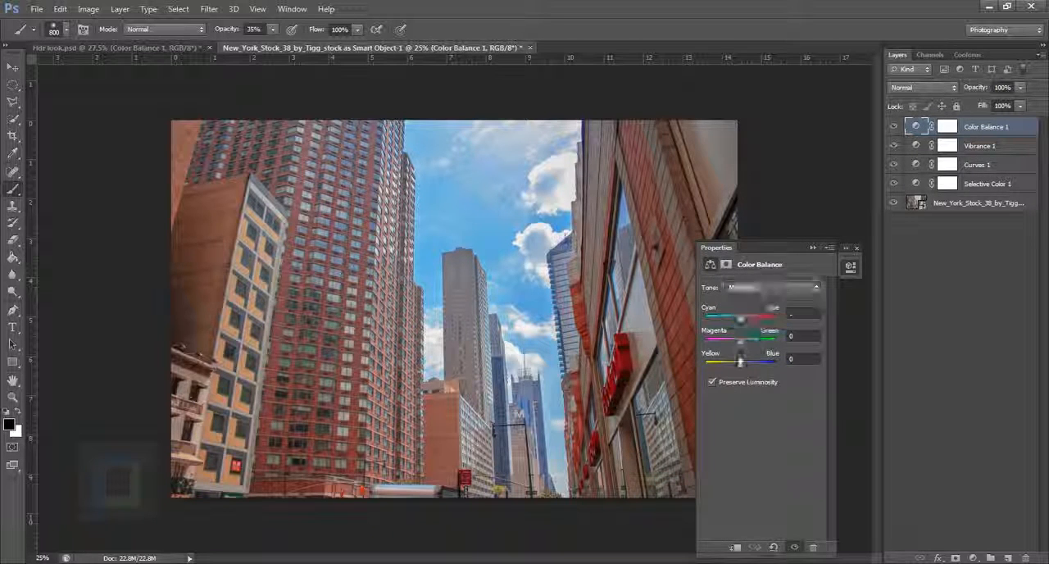
pyautogui.moveTo(740, 363); pyautogui.dragTo(737, 356)
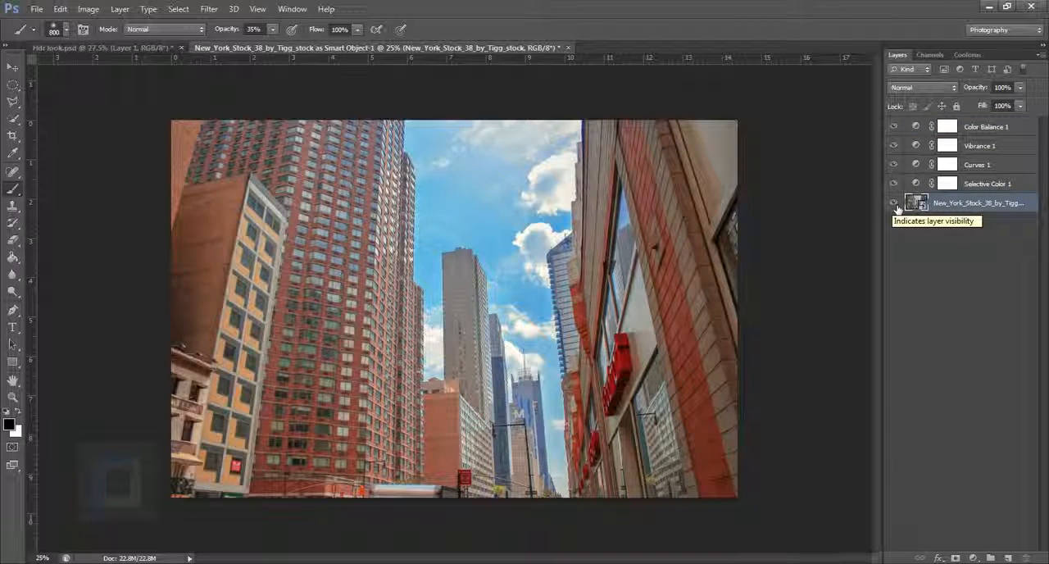
# Copy the original photo from Layer 1 of Hdr look.psd onto a new layer beneath the New York smart object, and compare before and after.
pyautogui.click(131, 47)
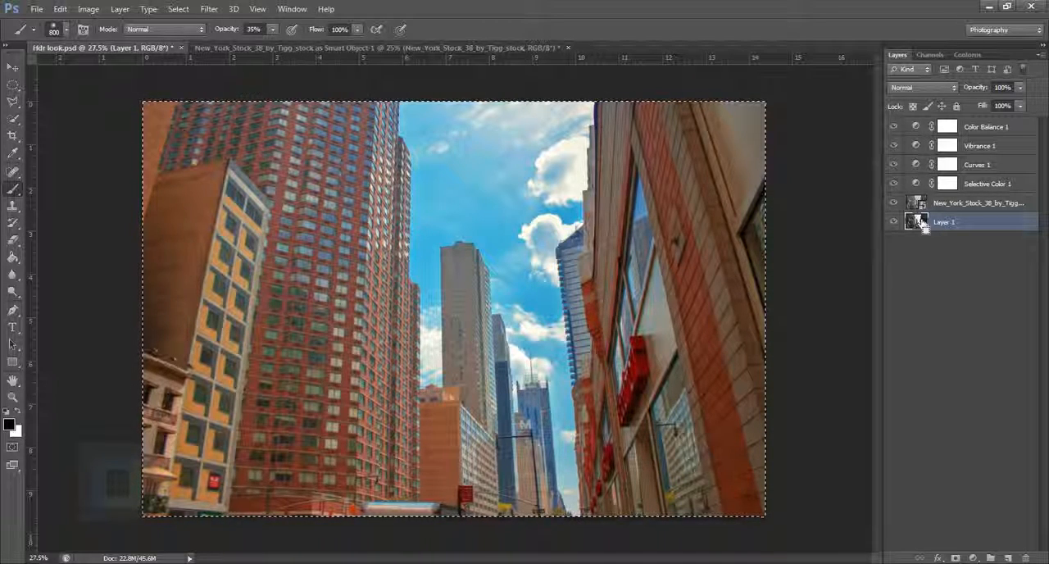
pyautogui.click(410, 50)
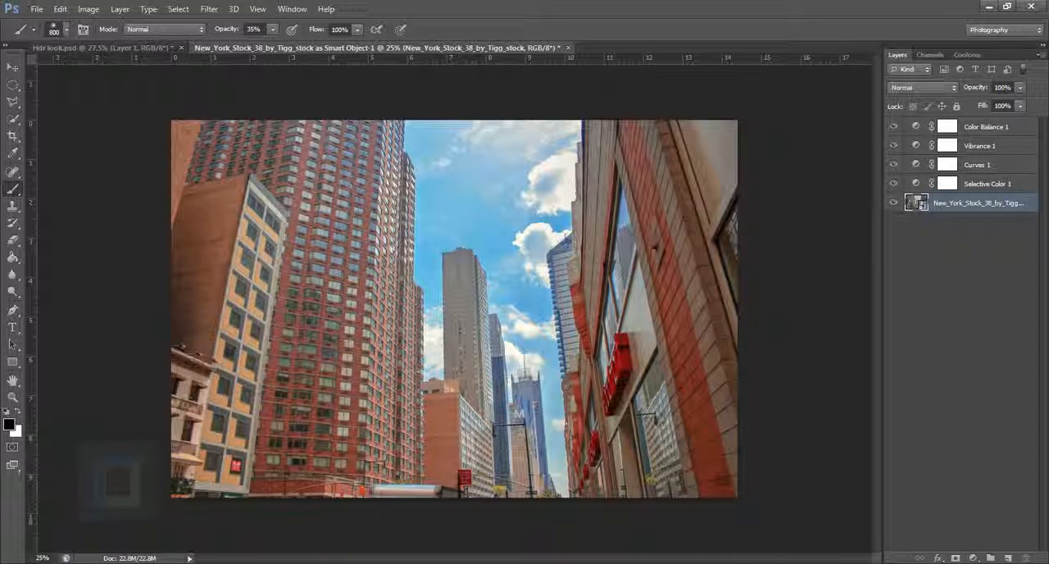
pyautogui.keyDown('ctrl'); pyautogui.click(1008, 558); pyautogui.keyUp('ctrl')
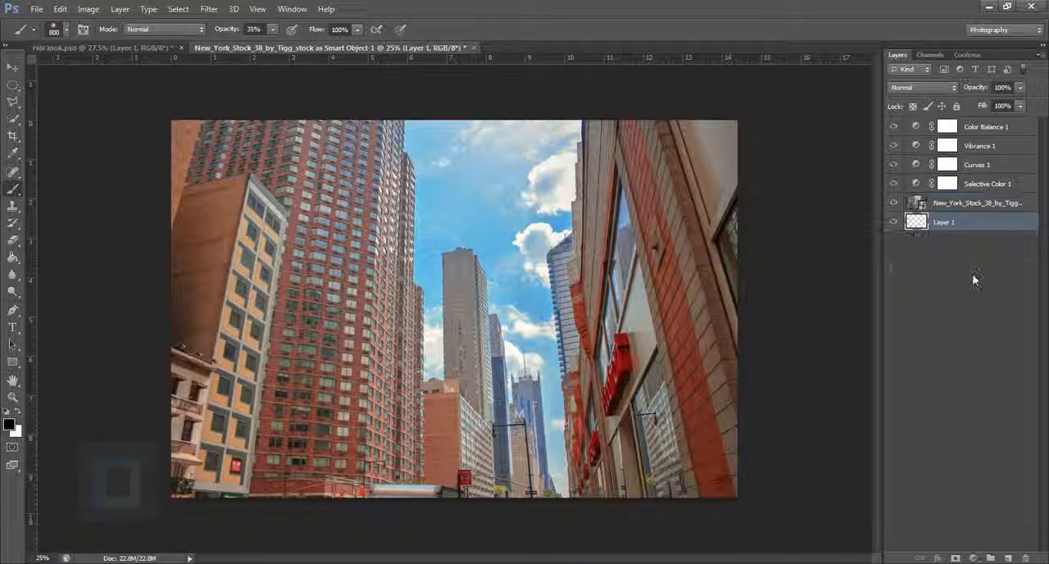
pyautogui.hotkey('ctrl', 'alt', 'shift', 'e')
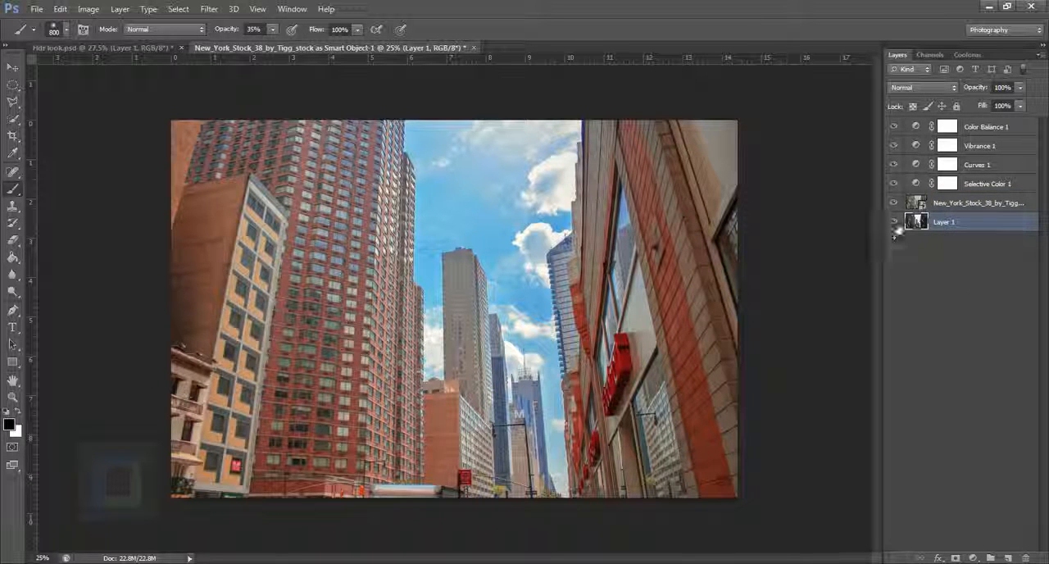
pyautogui.keyDown('alt'); pyautogui.click(894, 222); pyautogui.keyUp('alt')
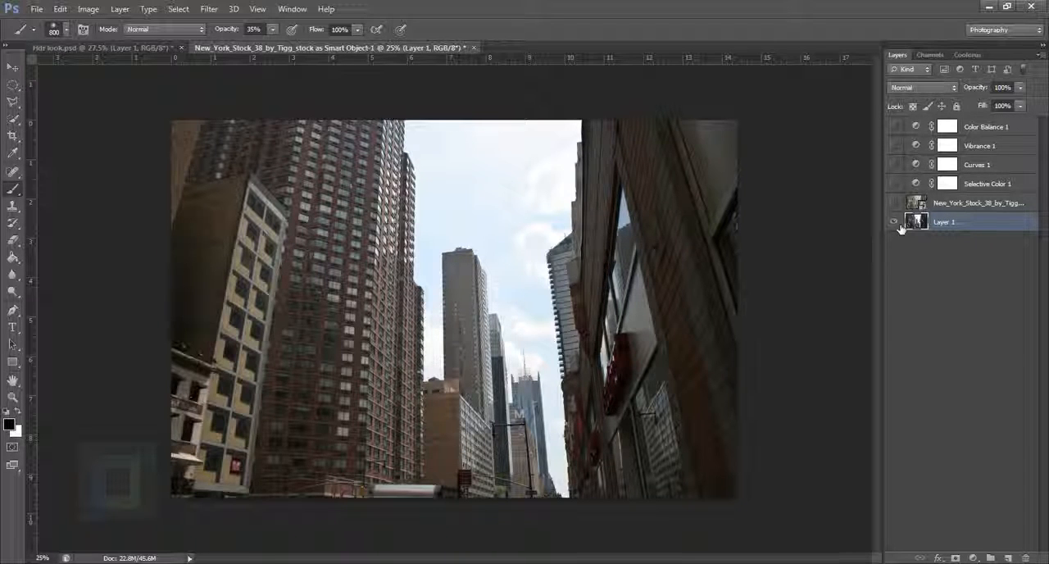
pyautogui.keyDown('alt'); pyautogui.click(898, 225); pyautogui.keyUp('alt')
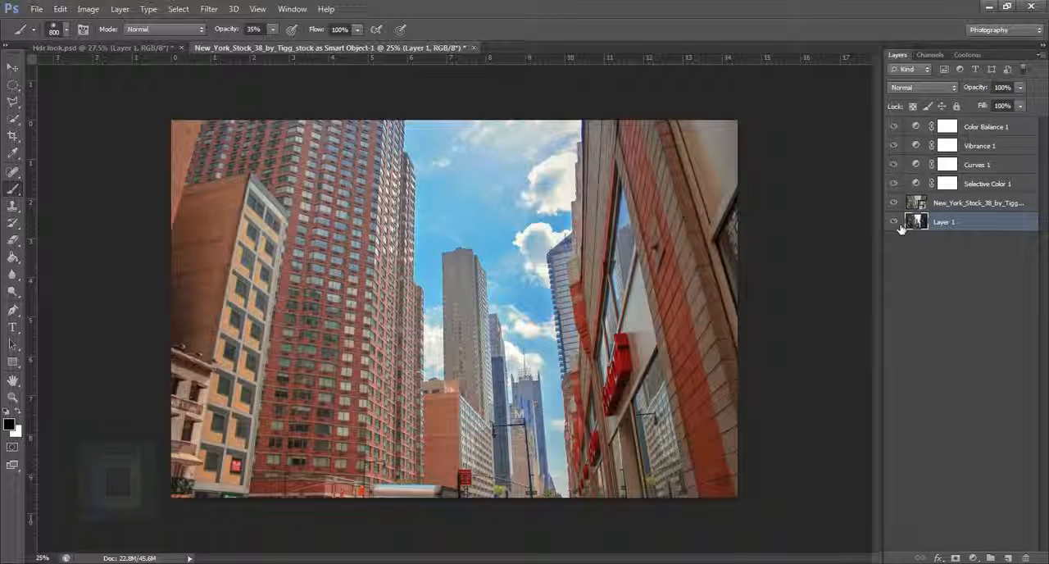